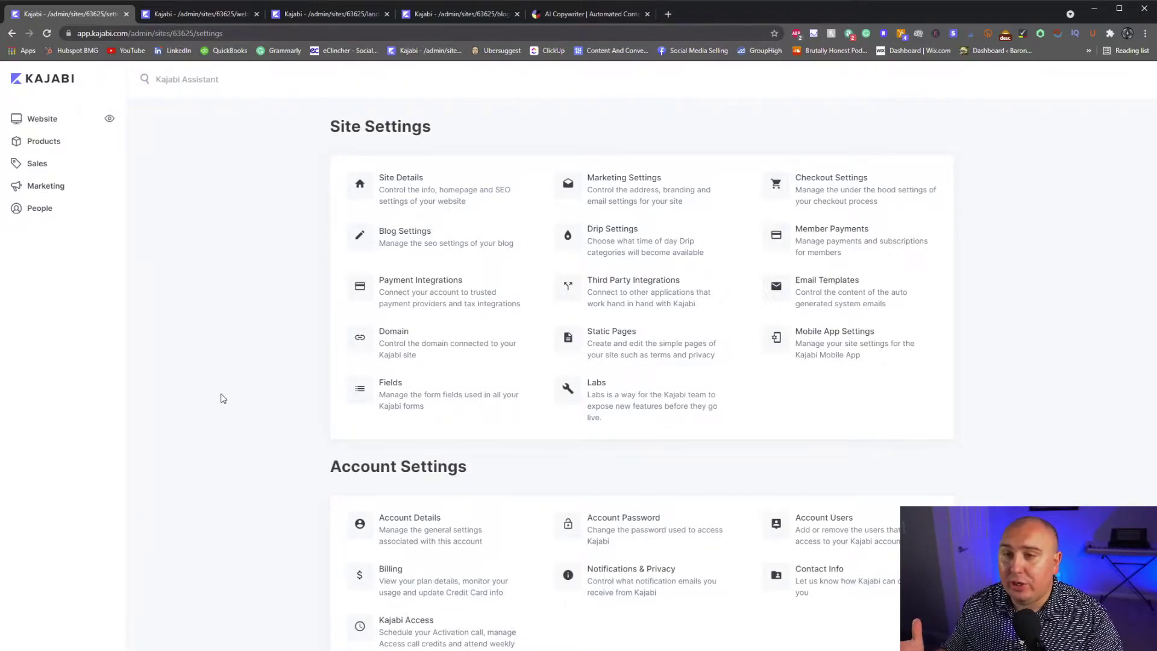
Load the live site's home page in a new browser tab
{"action": "left_click", "coordinate": [668, 14]}
{"action": "type", "text": "harrisonbaron.com"}
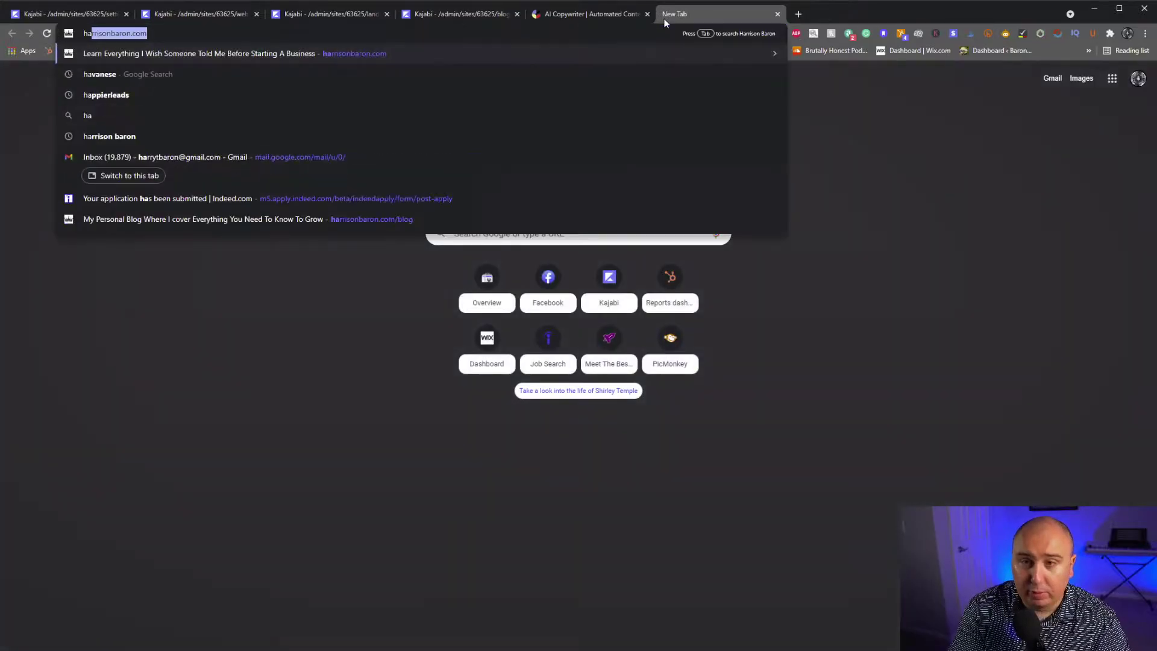
{"action": "key", "text": "Return"}
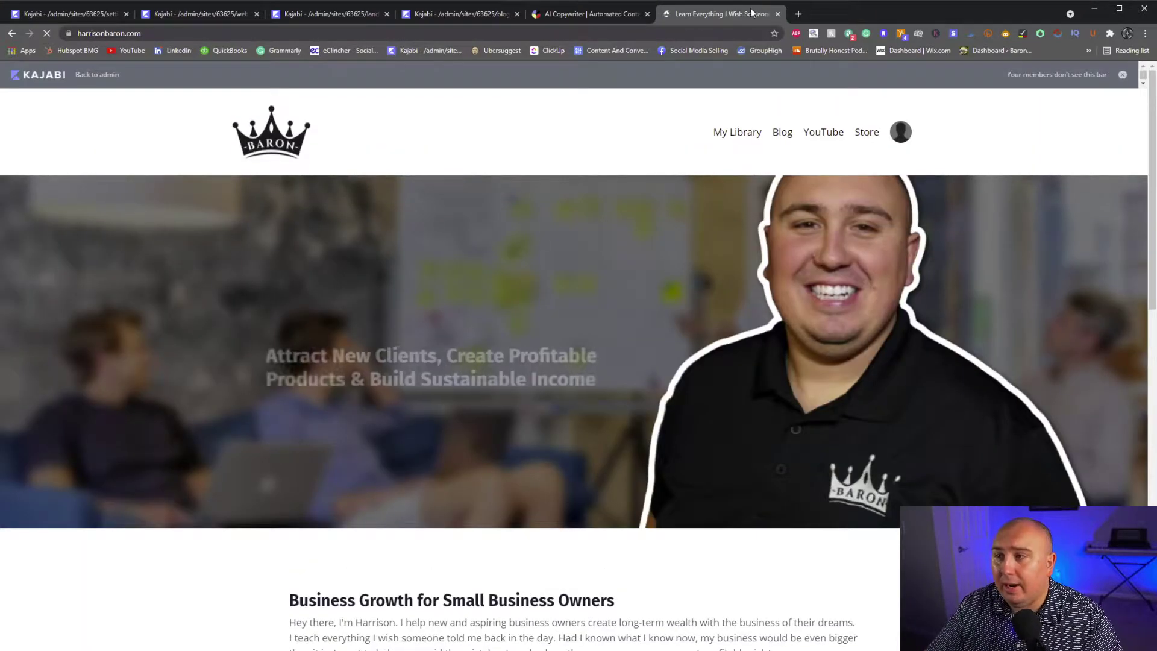
Move the live site tab to the first position and return to Kajabi Site Settings
{"action": "left_click_drag", "start_coordinate": [752, 12], "coordinate": [73, 13]}
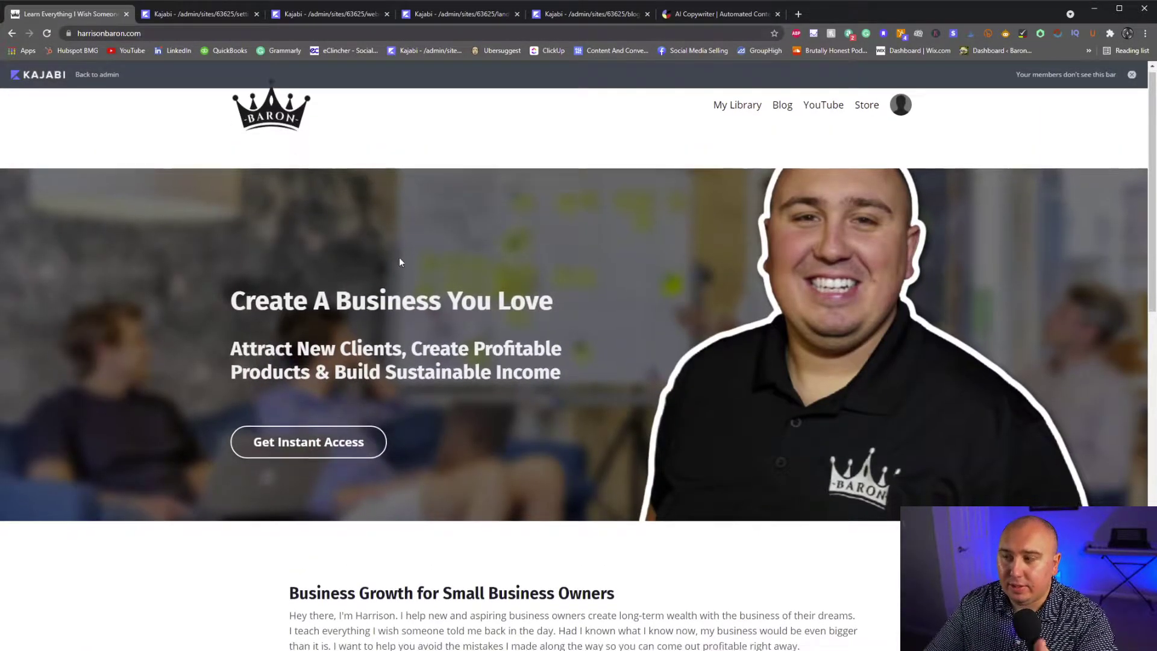
{"action": "scroll", "coordinate": [399, 262], "scroll_direction": "down", "scroll_amount": 15}
{"action": "scroll", "coordinate": [419, 271], "scroll_direction": "up", "scroll_amount": 13}
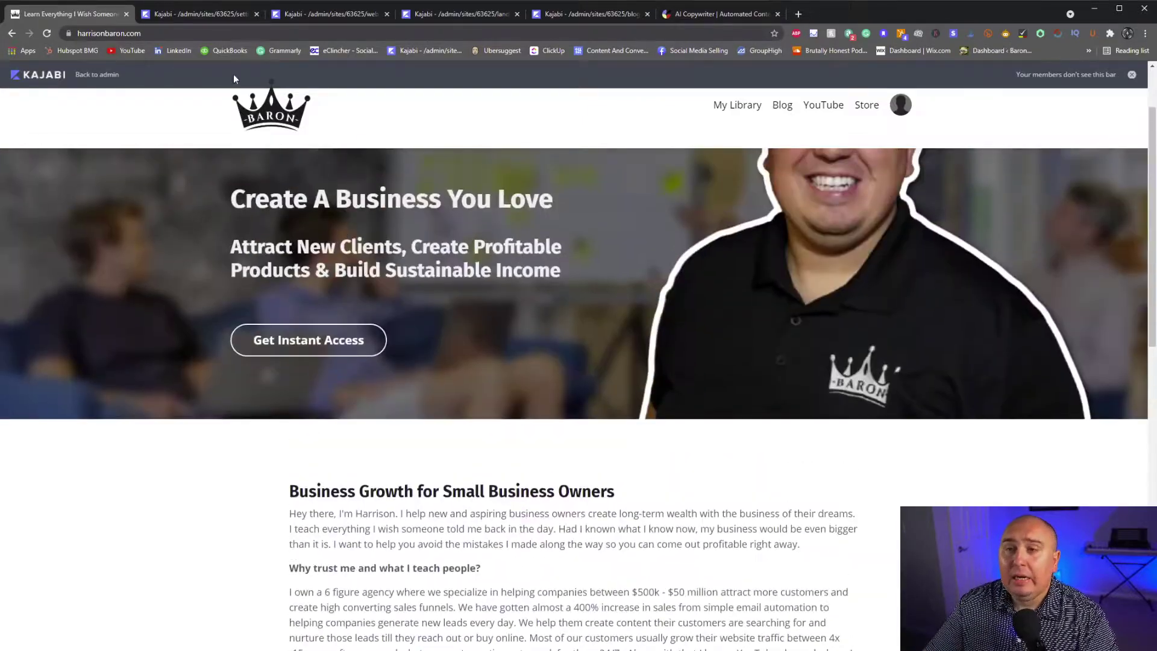
{"action": "scroll", "coordinate": [212, 149], "scroll_direction": "up", "scroll_amount": 2}
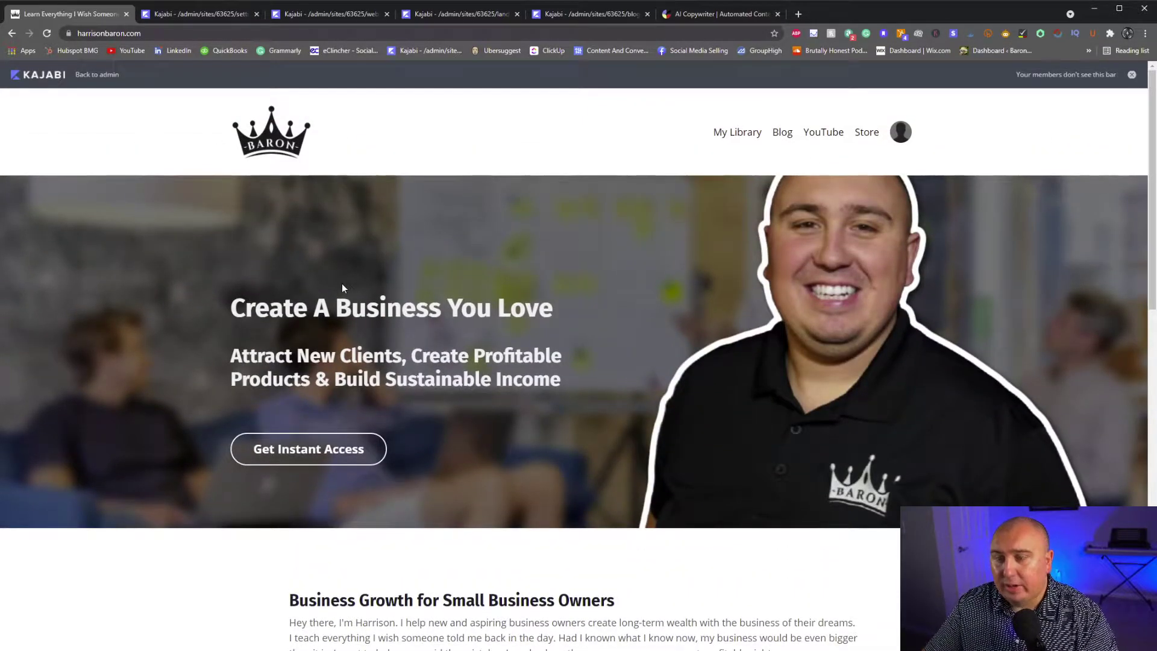
{"action": "left_click", "coordinate": [194, 15]}
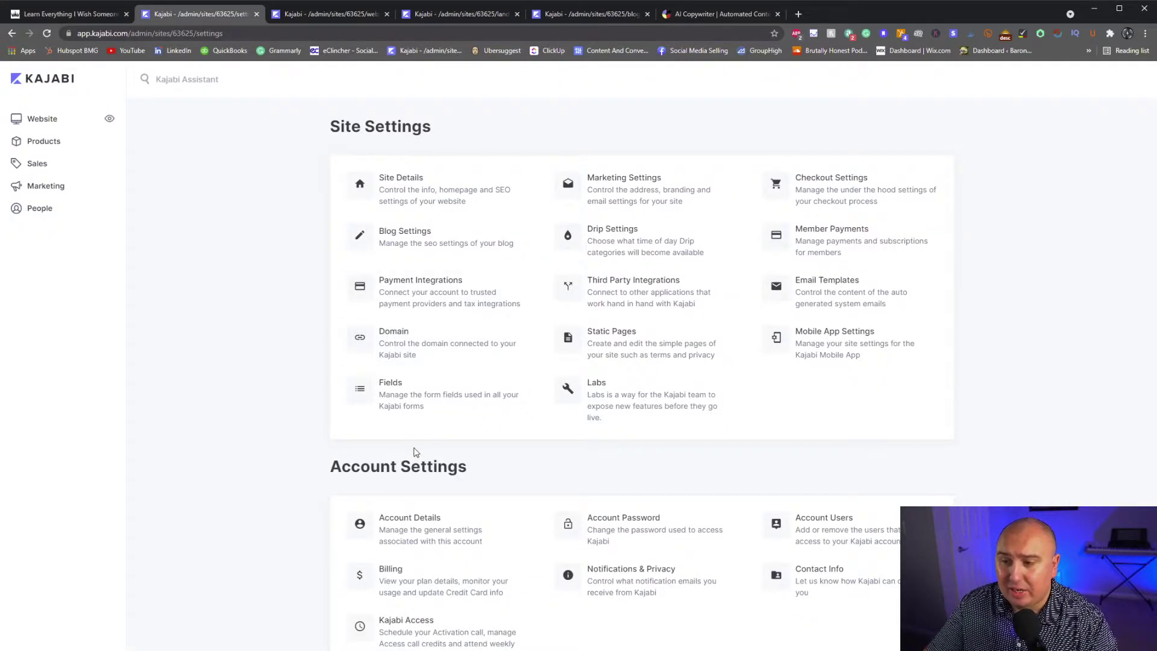
Open Site Details, check the Design page's theme preview, and come back
{"action": "left_click", "coordinate": [414, 201]}
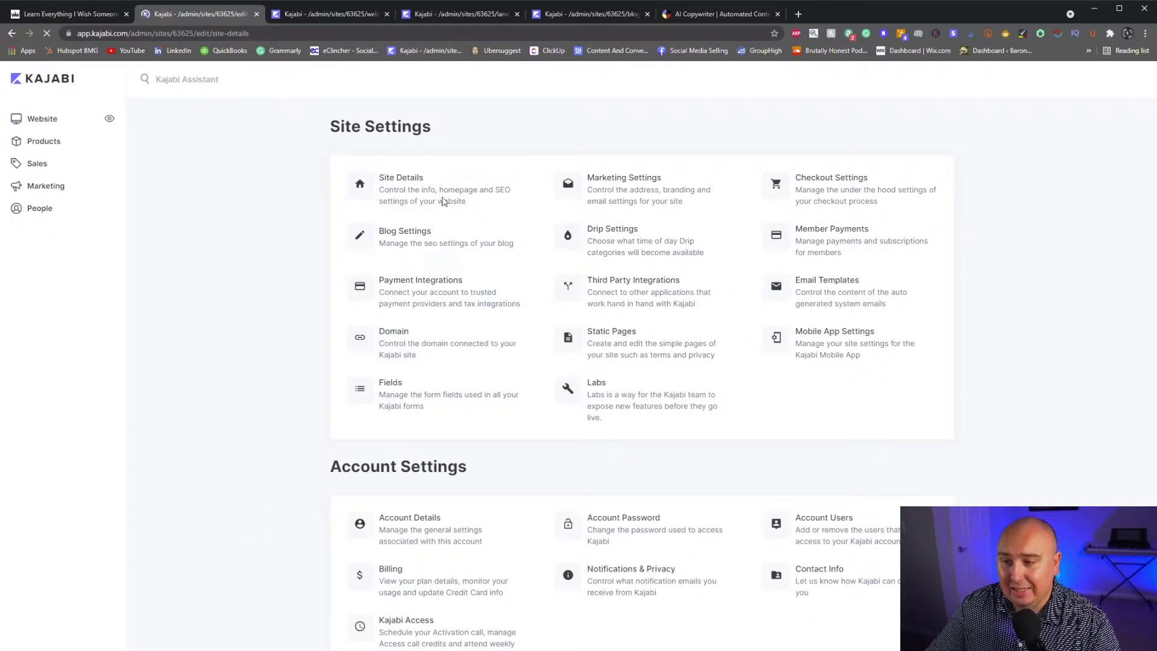
{"action": "scroll", "coordinate": [675, 380], "scroll_direction": "down", "scroll_amount": 4}
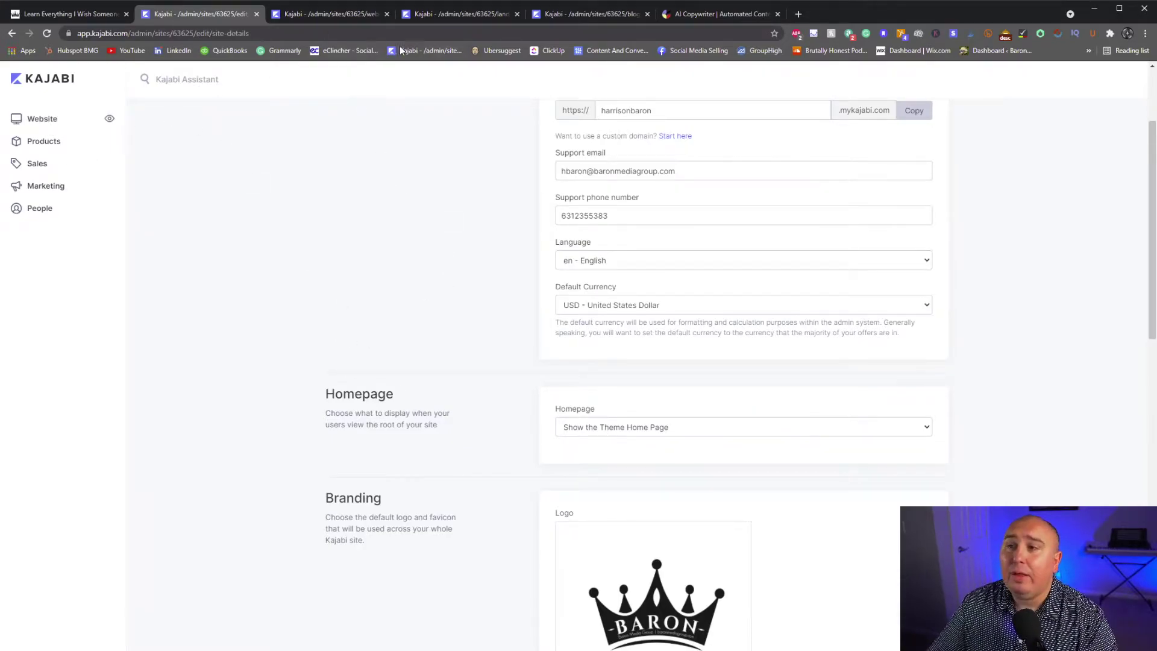
{"action": "left_click", "coordinate": [356, 15]}
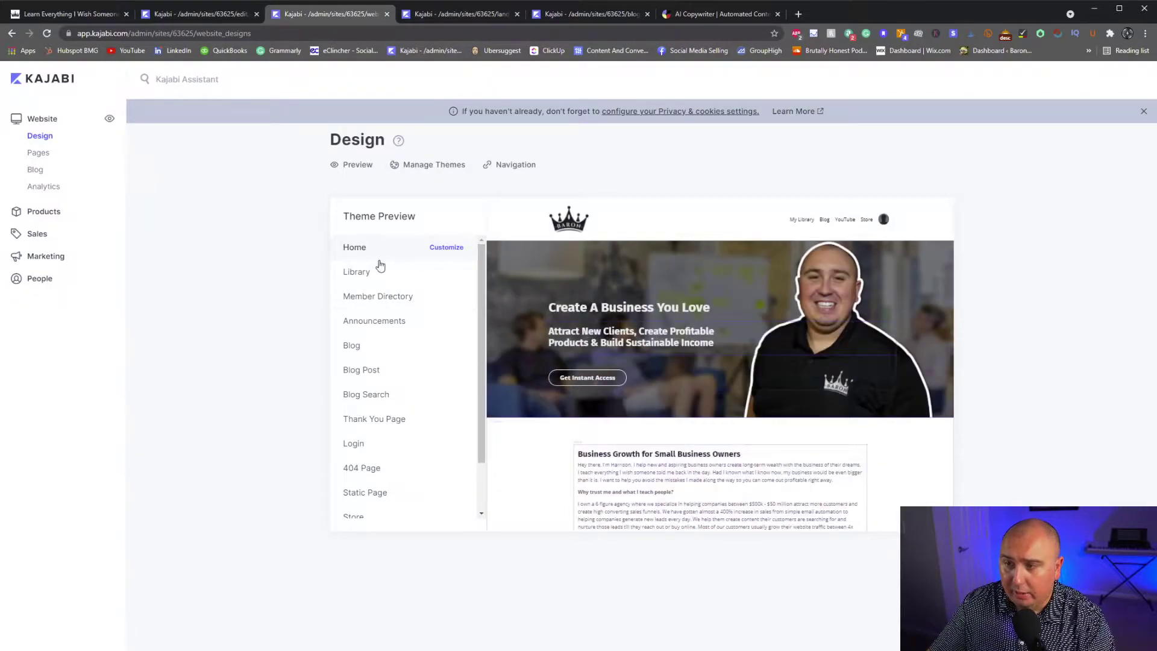
{"action": "left_click", "coordinate": [203, 13]}
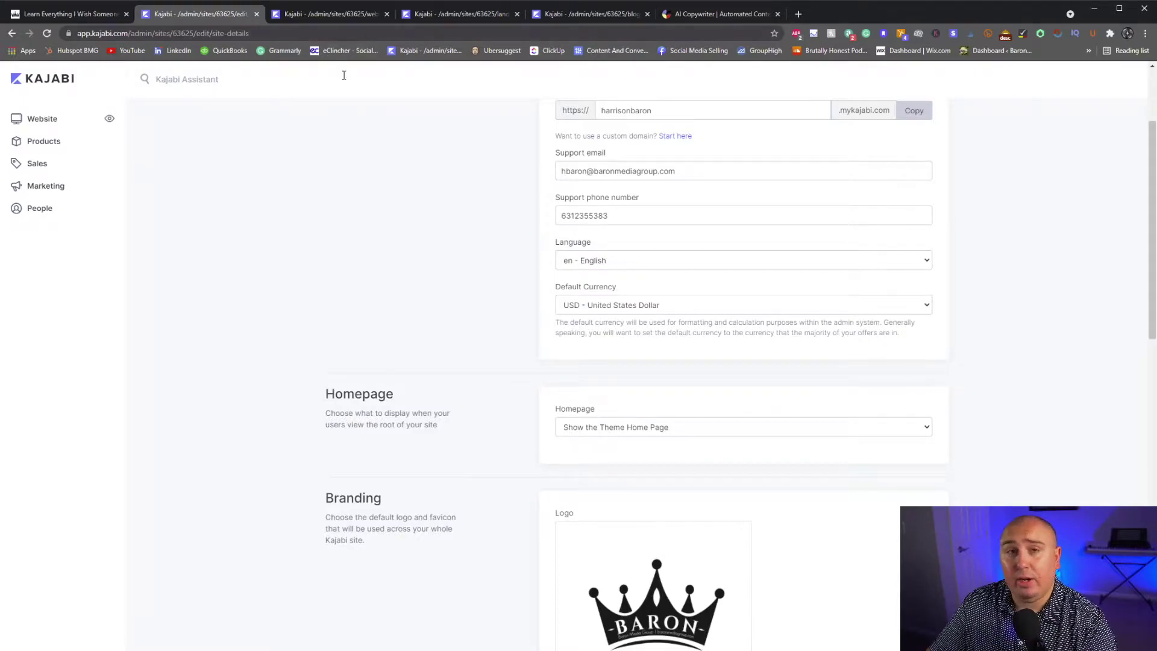
Review the SEO and Sharing page title and description in Site Details
{"action": "scroll", "coordinate": [569, 181], "scroll_direction": "down", "scroll_amount": 15}
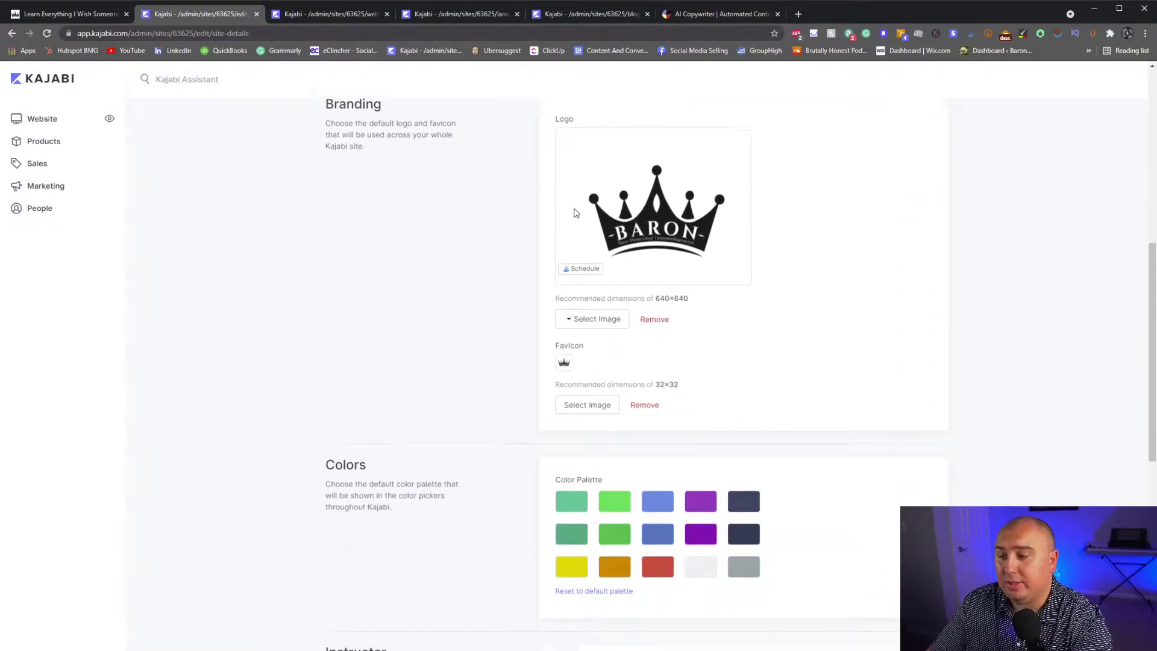
{"action": "scroll", "coordinate": [568, 215], "scroll_direction": "down", "scroll_amount": 3}
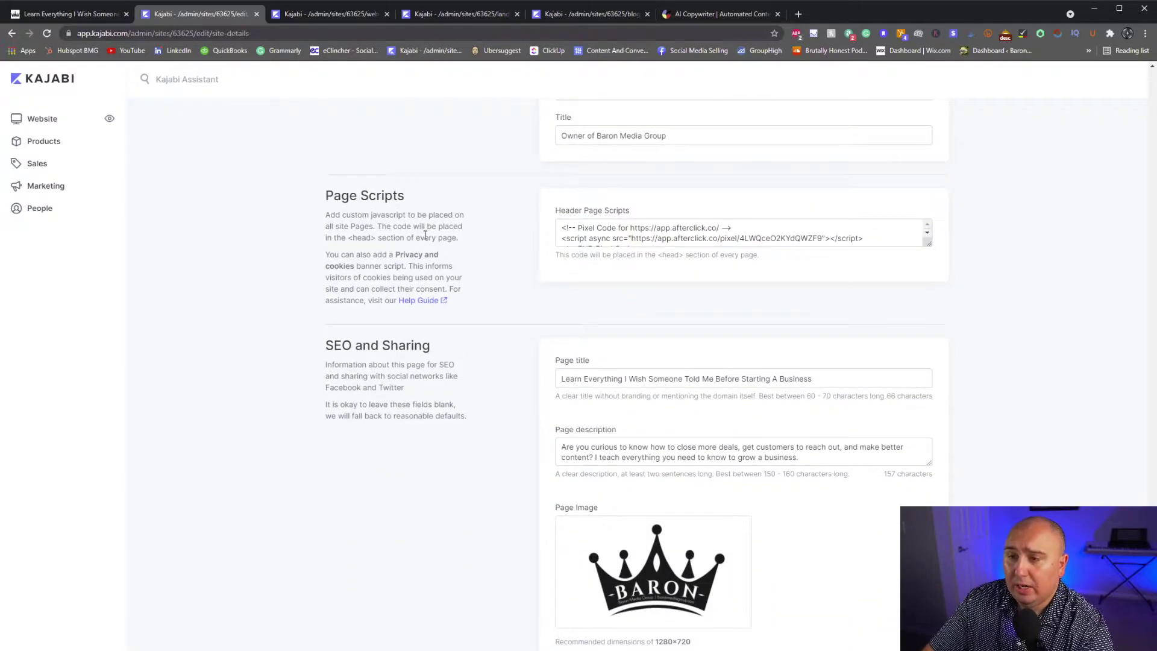
{"action": "scroll", "coordinate": [677, 229], "scroll_direction": "down", "scroll_amount": 3}
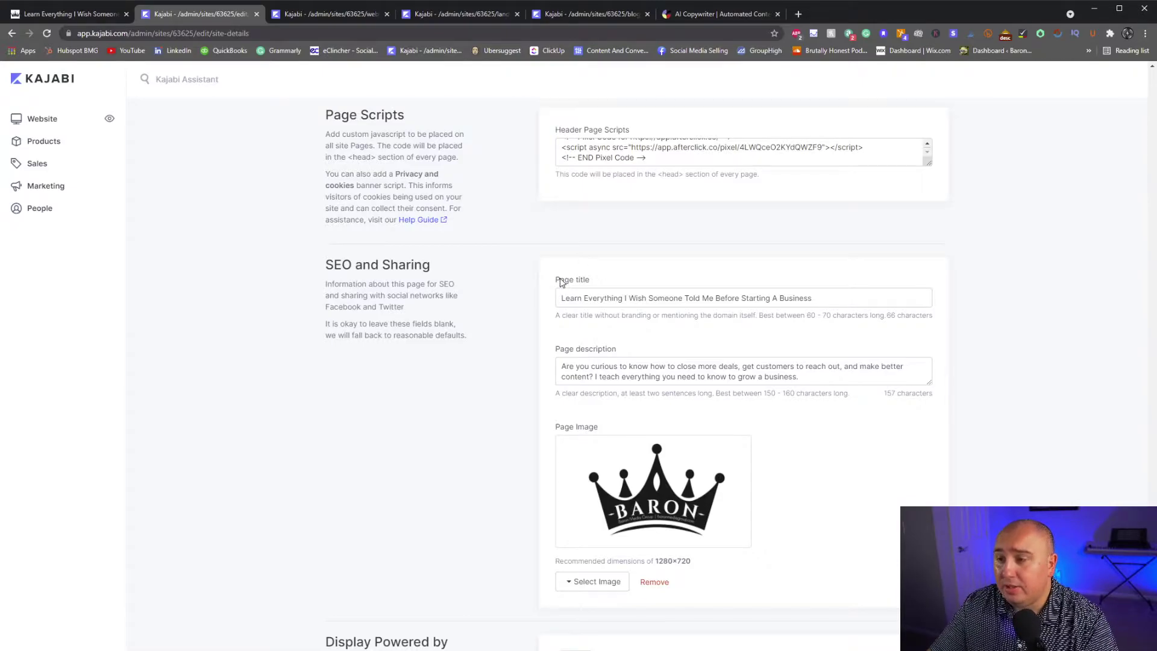
{"action": "left_click_drag", "start_coordinate": [557, 279], "coordinate": [642, 291]}
{"action": "left_click", "coordinate": [642, 291]}
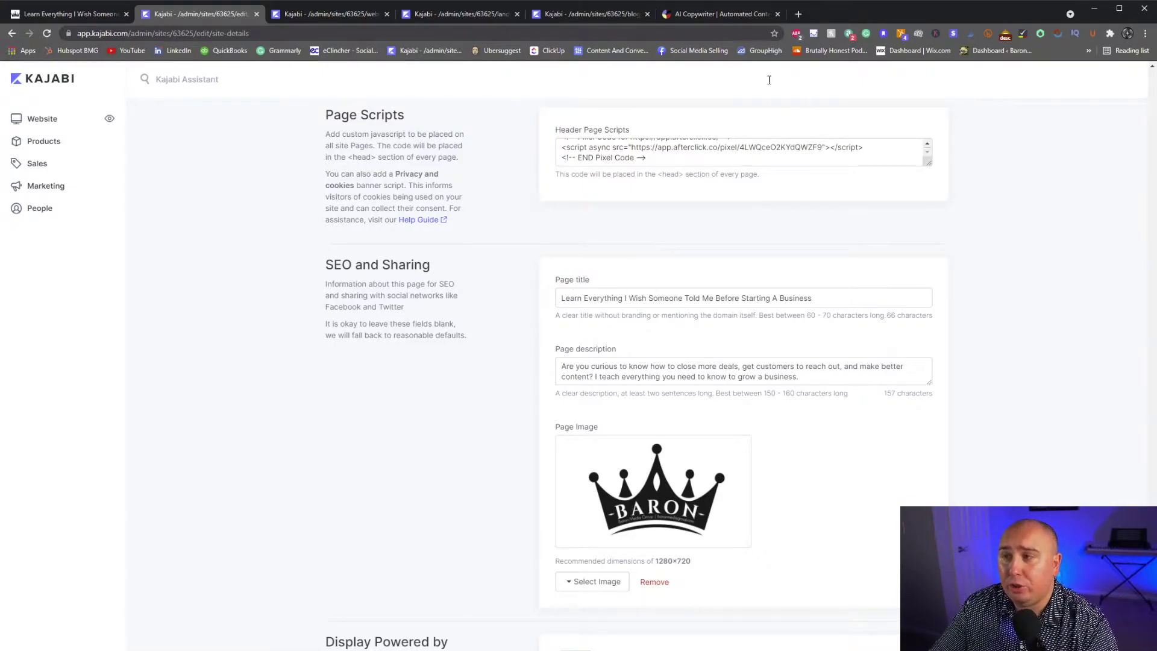
{"action": "left_click", "coordinate": [799, 14]}
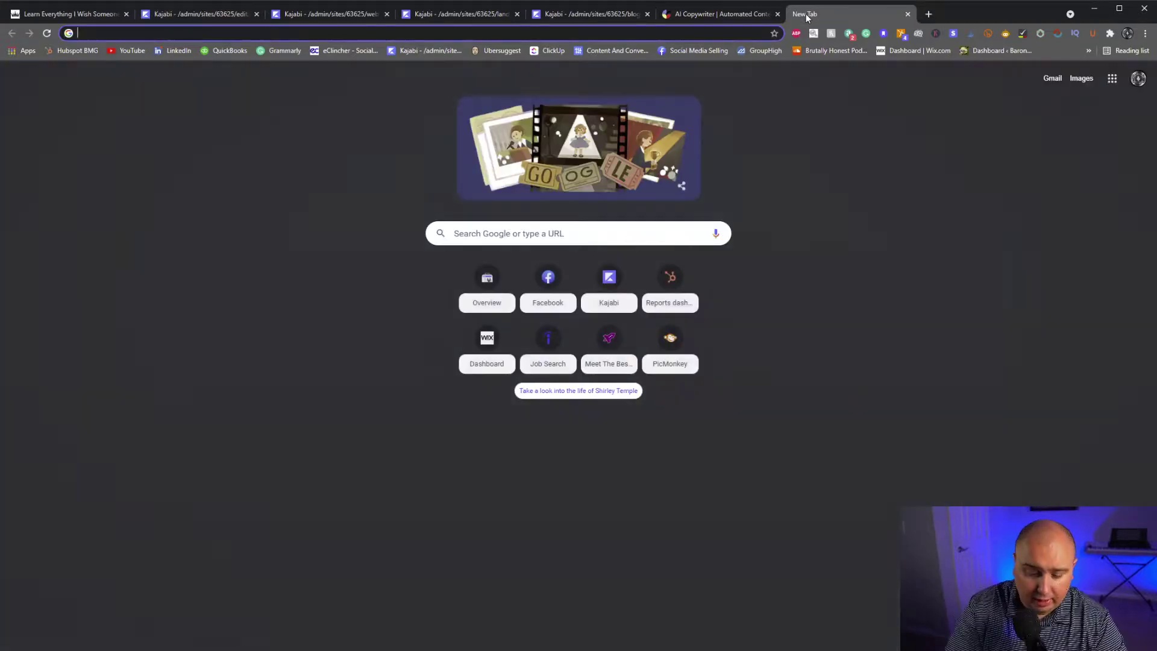
Google the site owner's name, close the Success Driven Entrepreneurs tab, and return to Kajabi
{"action": "type", "text": "harrison baron"}
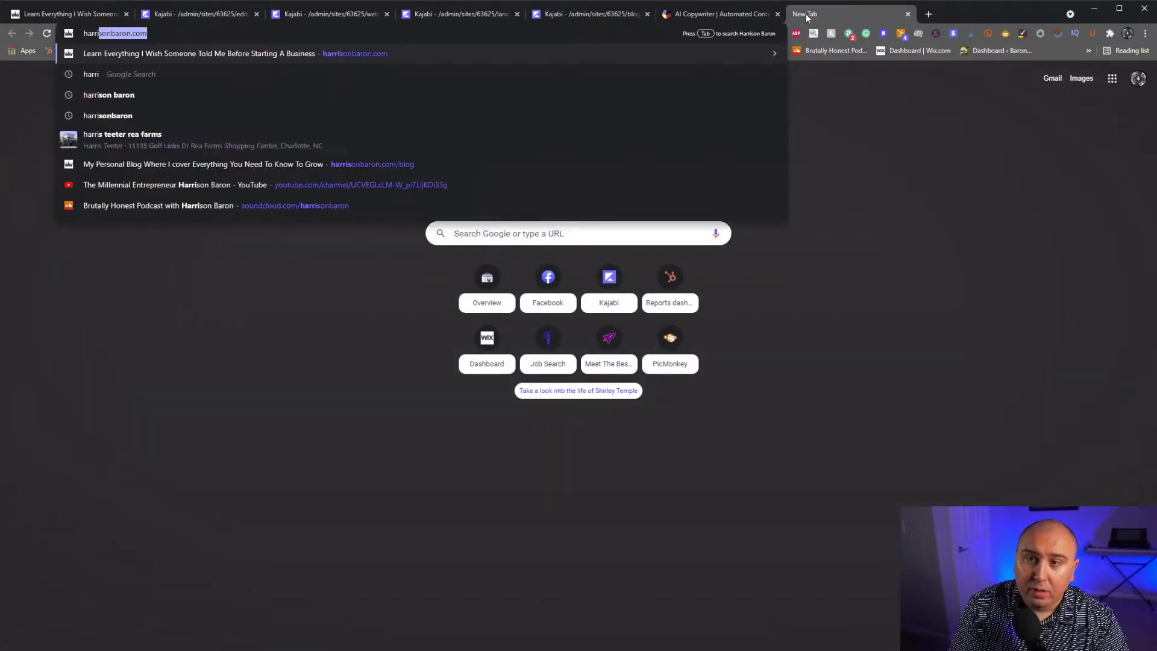
{"action": "key", "text": "Return"}
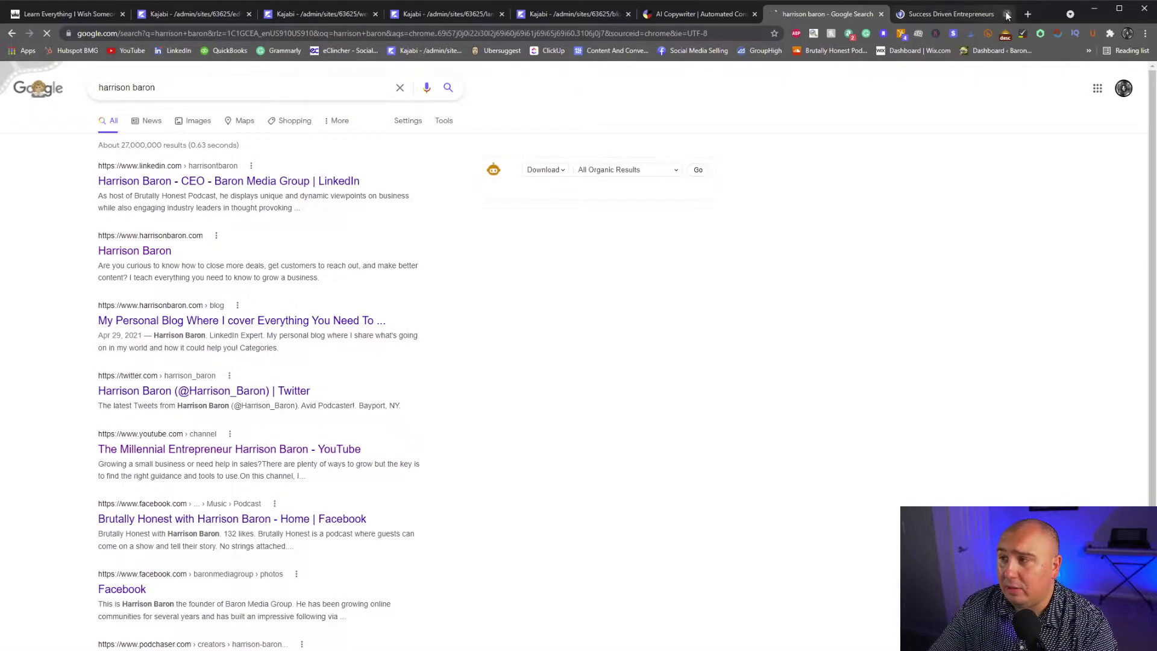
{"action": "left_click", "coordinate": [1007, 14]}
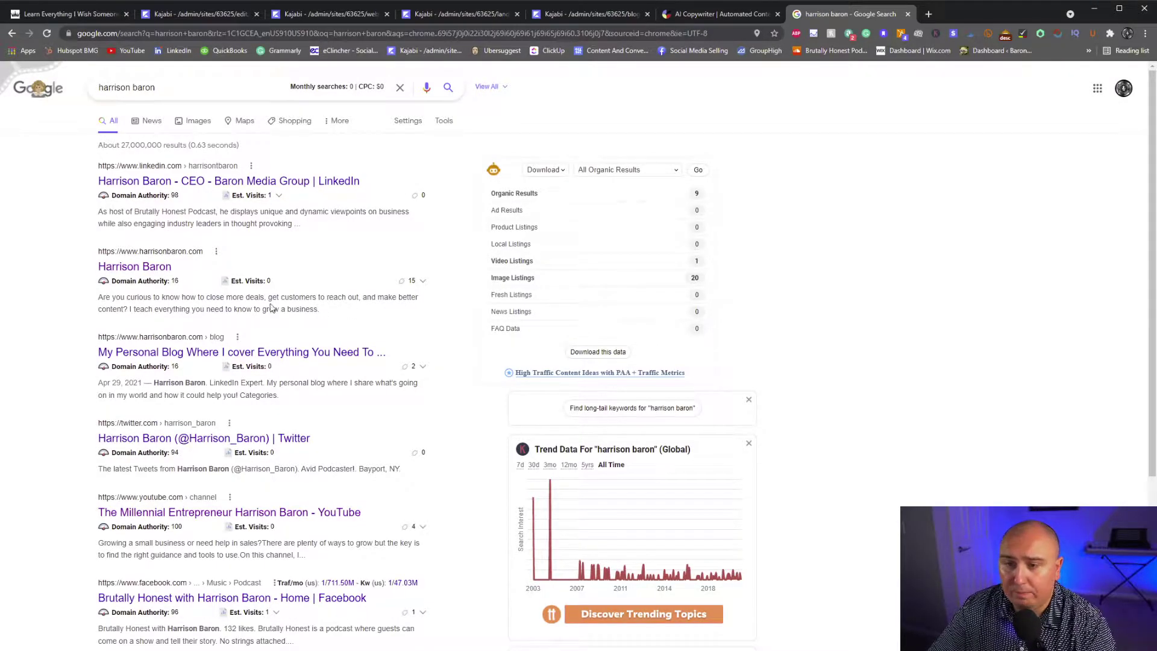
{"action": "mouse_move", "coordinate": [140, 286]}
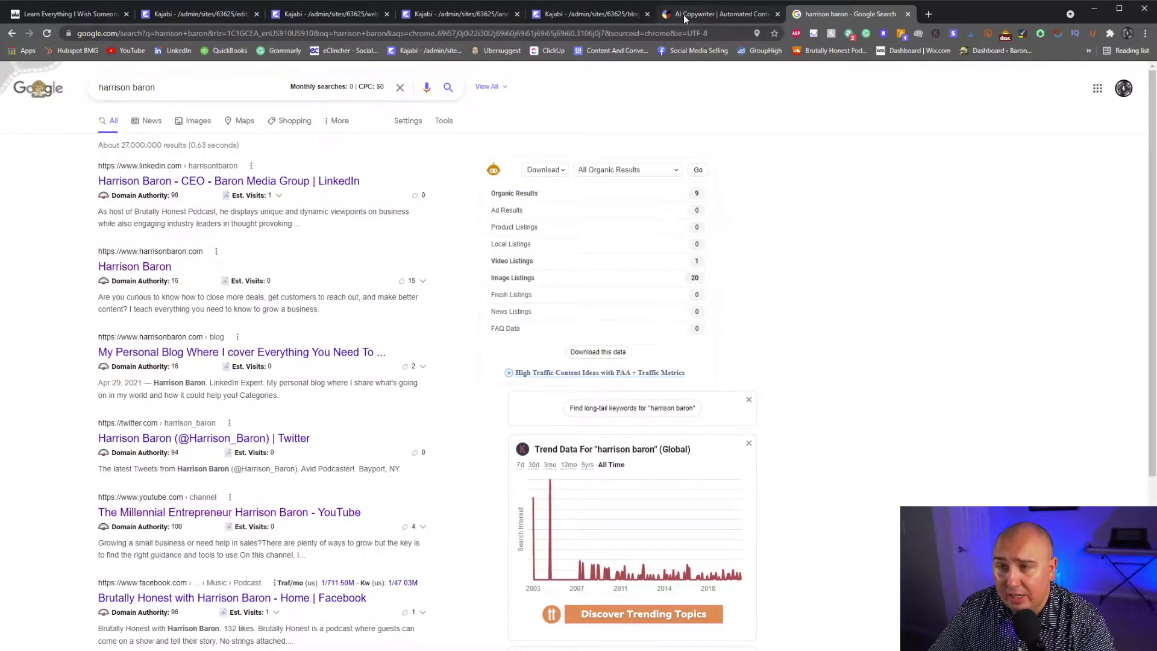
{"action": "left_click", "coordinate": [211, 14]}
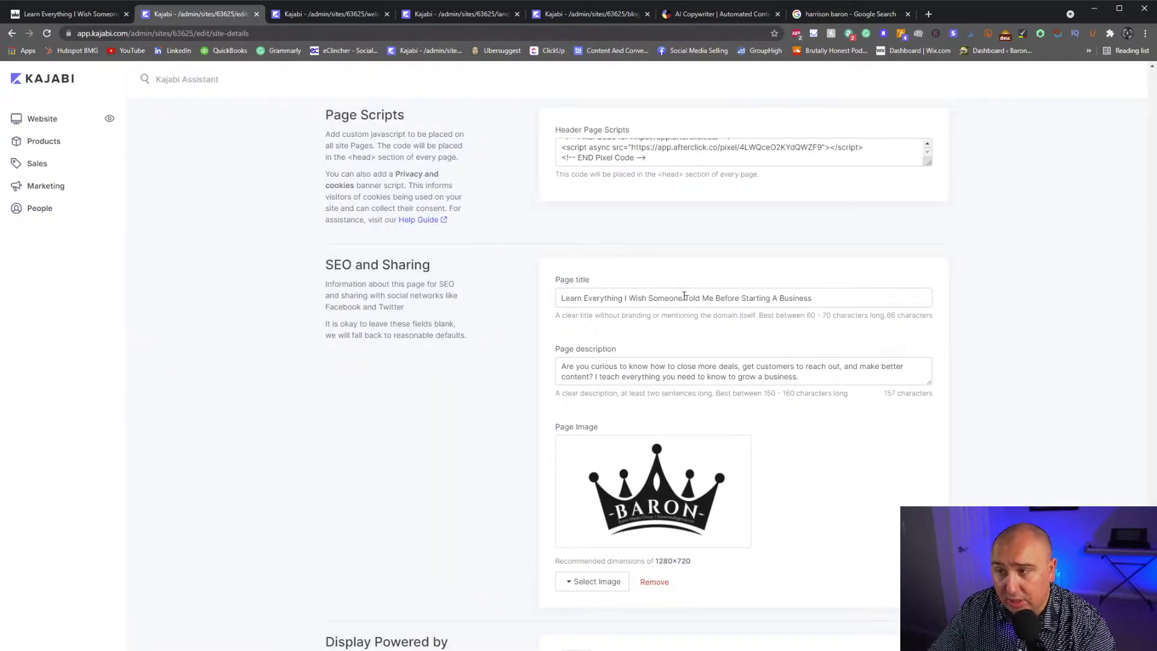
Scroll Site Details to SEO and Sharing, then bring up the Google results tab
{"action": "scroll", "coordinate": [684, 295], "scroll_direction": "up", "scroll_amount": 10}
{"action": "scroll", "coordinate": [675, 280], "scroll_direction": "down", "scroll_amount": 2}
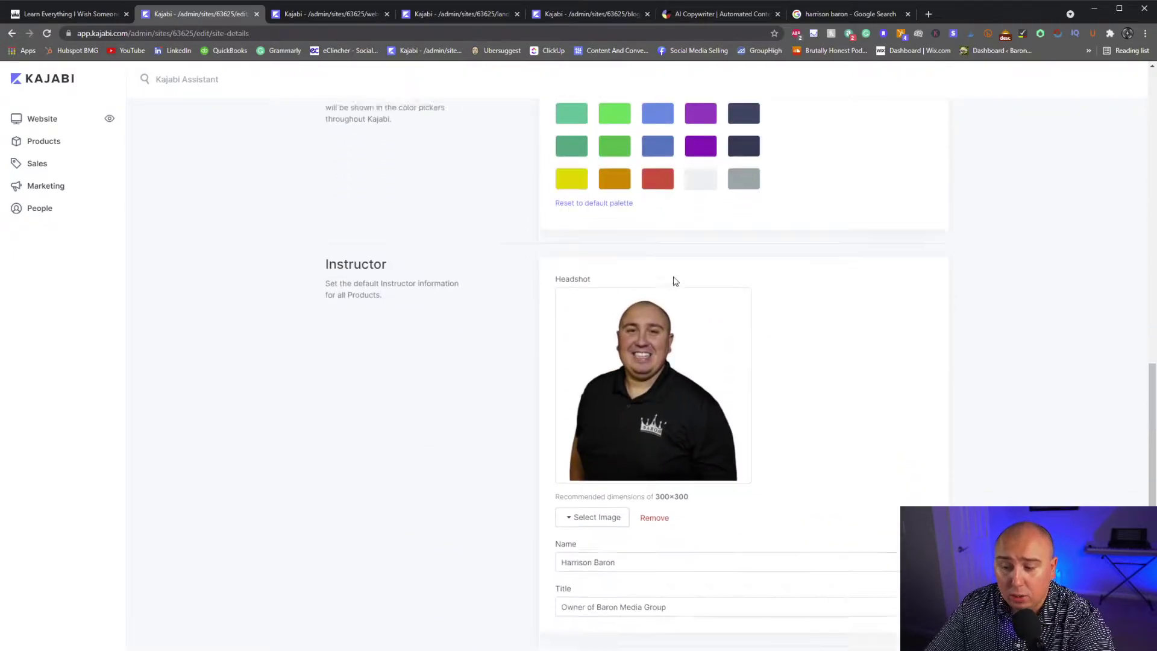
{"action": "scroll", "coordinate": [675, 268], "scroll_direction": "down", "scroll_amount": 9}
{"action": "scroll", "coordinate": [669, 259], "scroll_direction": "up", "scroll_amount": 7}
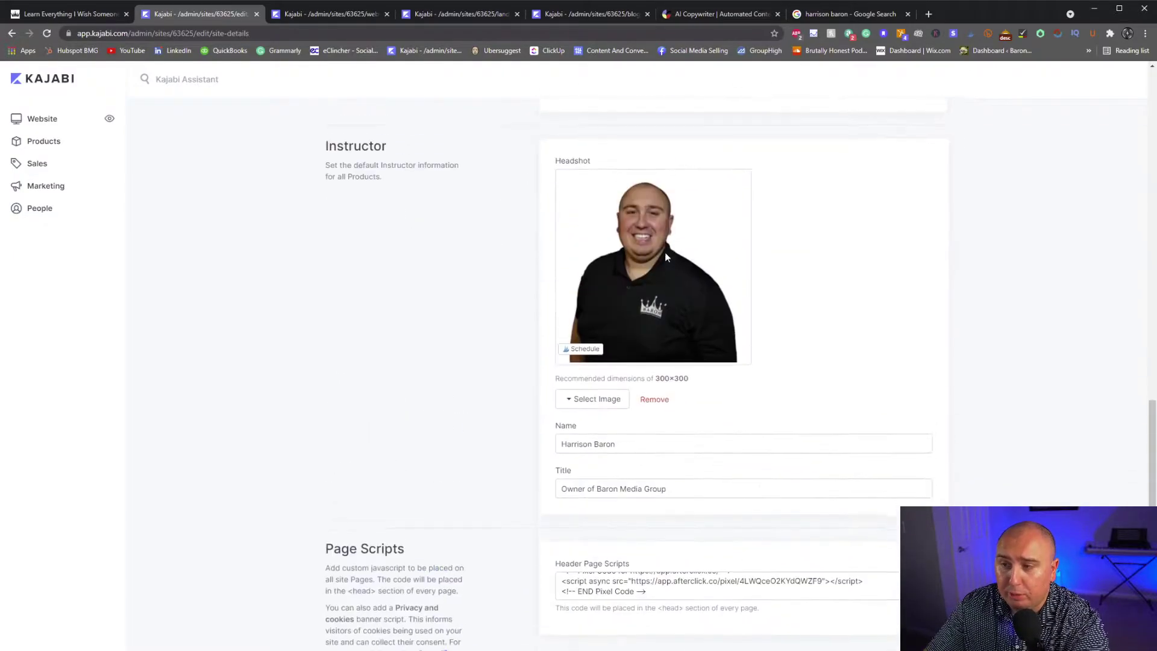
{"action": "scroll", "coordinate": [663, 253], "scroll_direction": "up", "scroll_amount": 15}
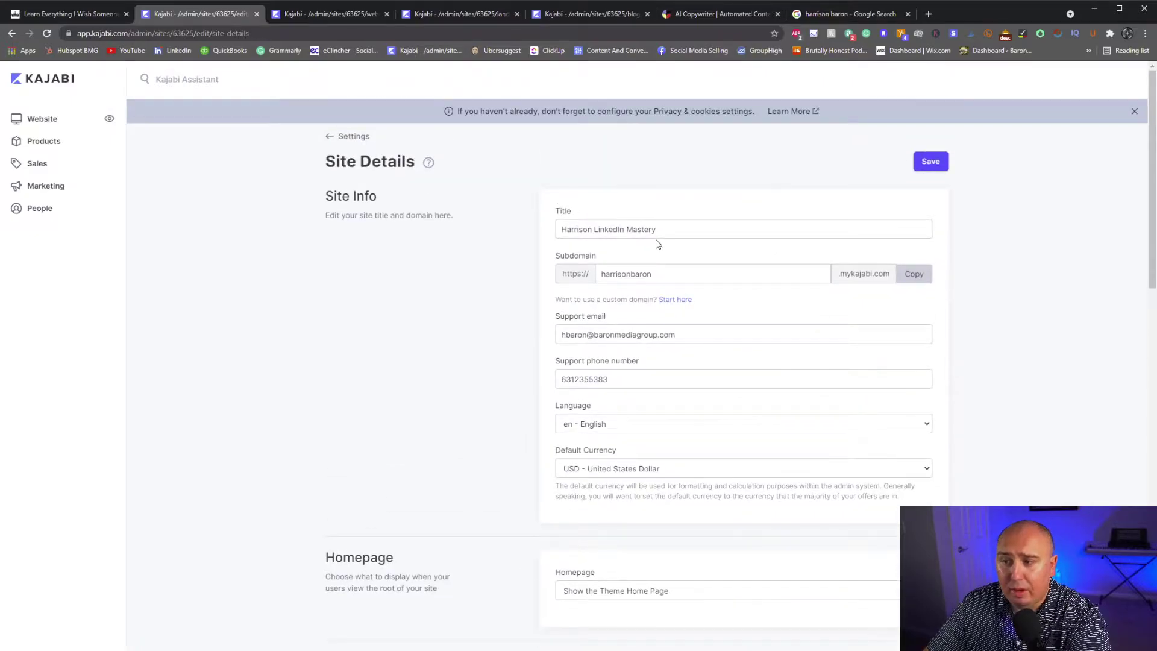
{"action": "scroll", "coordinate": [654, 271], "scroll_direction": "down", "scroll_amount": 20}
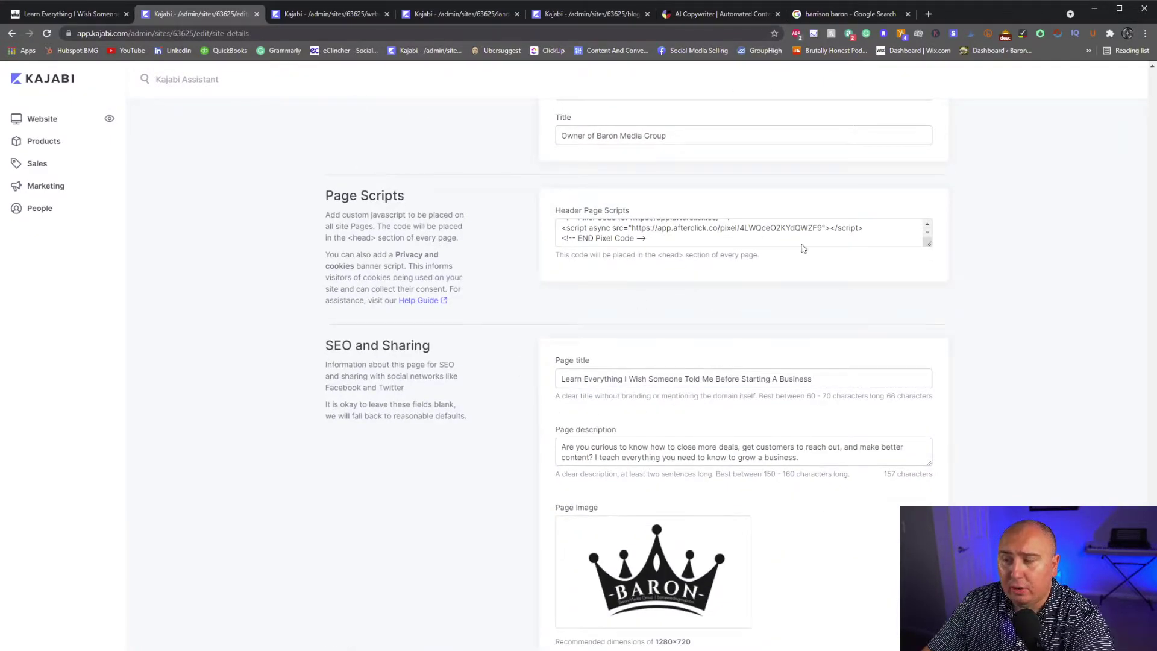
{"action": "left_click", "coordinate": [833, 16]}
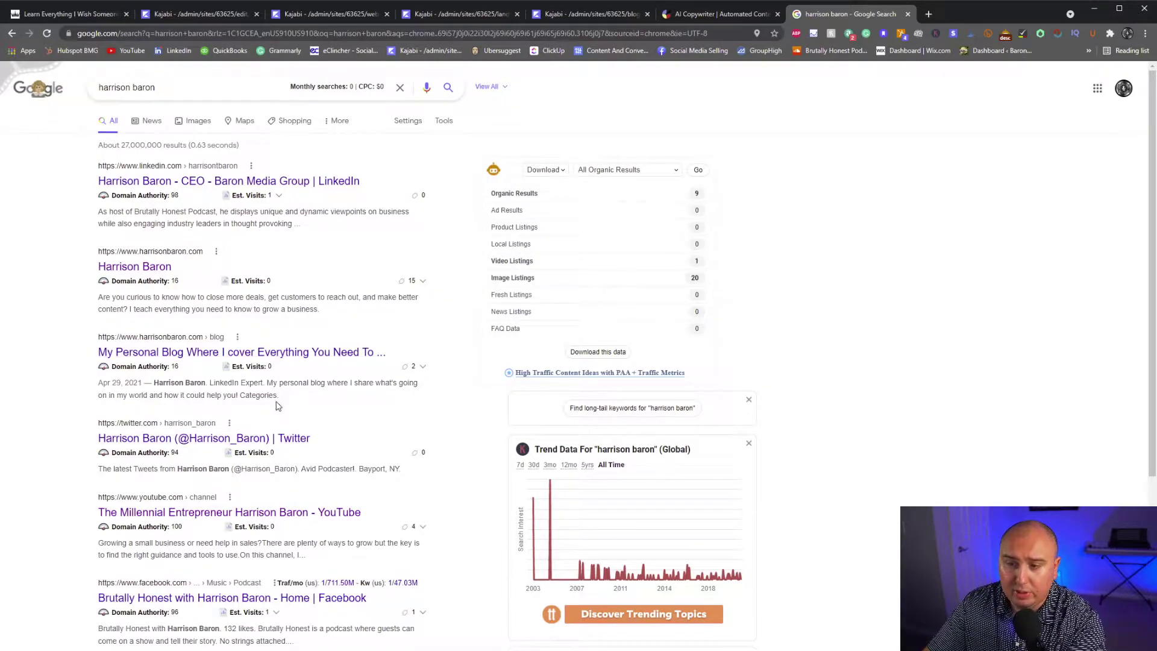
Return to Kajabi's SEO and Sharing title and 157-character description
{"action": "left_click", "coordinate": [221, 24]}
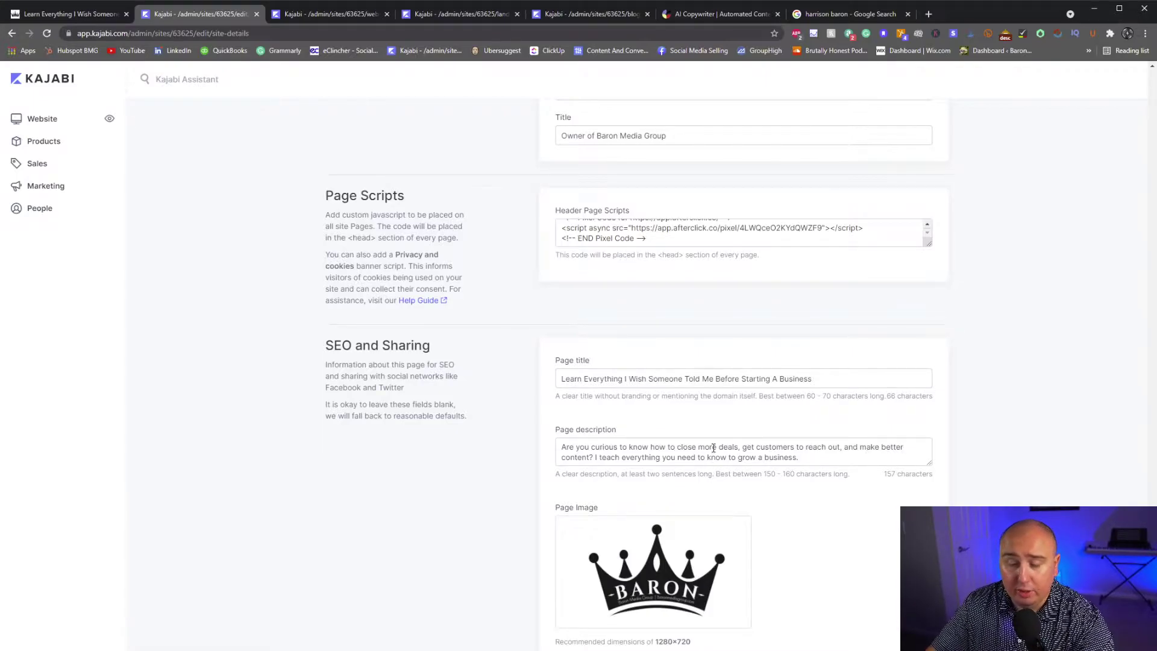
Scroll back up Site Details and go back to the Site Settings overview
{"action": "scroll", "coordinate": [780, 500], "scroll_direction": "down", "scroll_amount": 1}
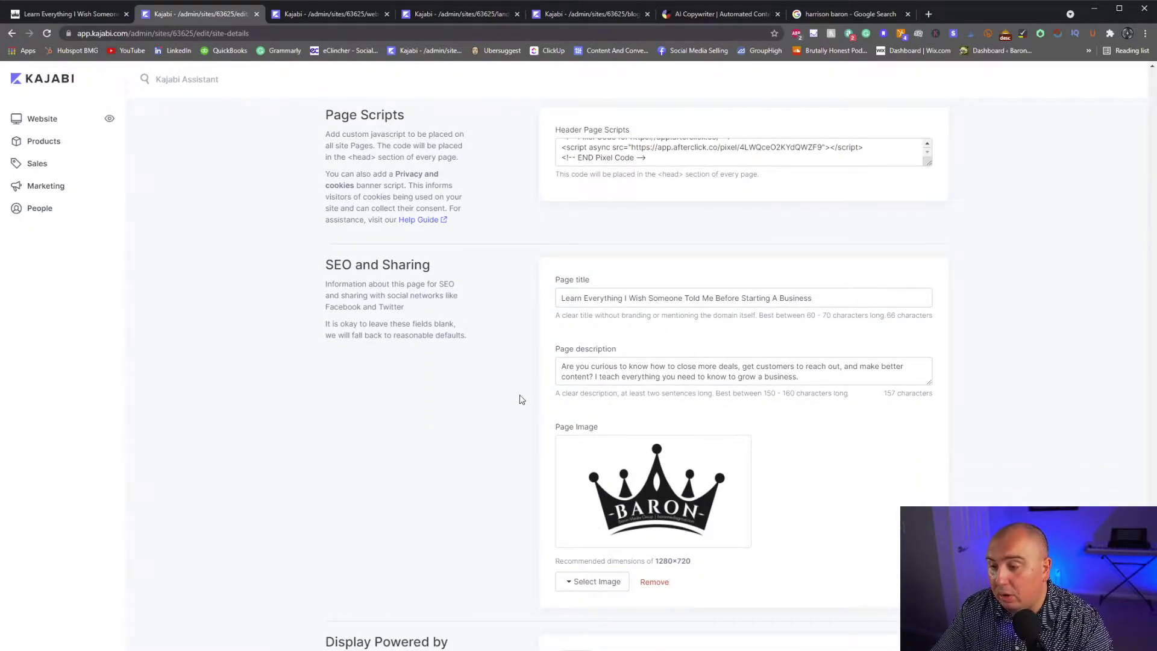
{"action": "scroll", "coordinate": [693, 449], "scroll_direction": "up", "scroll_amount": 5}
{"action": "scroll", "coordinate": [683, 463], "scroll_direction": "up", "scroll_amount": 2}
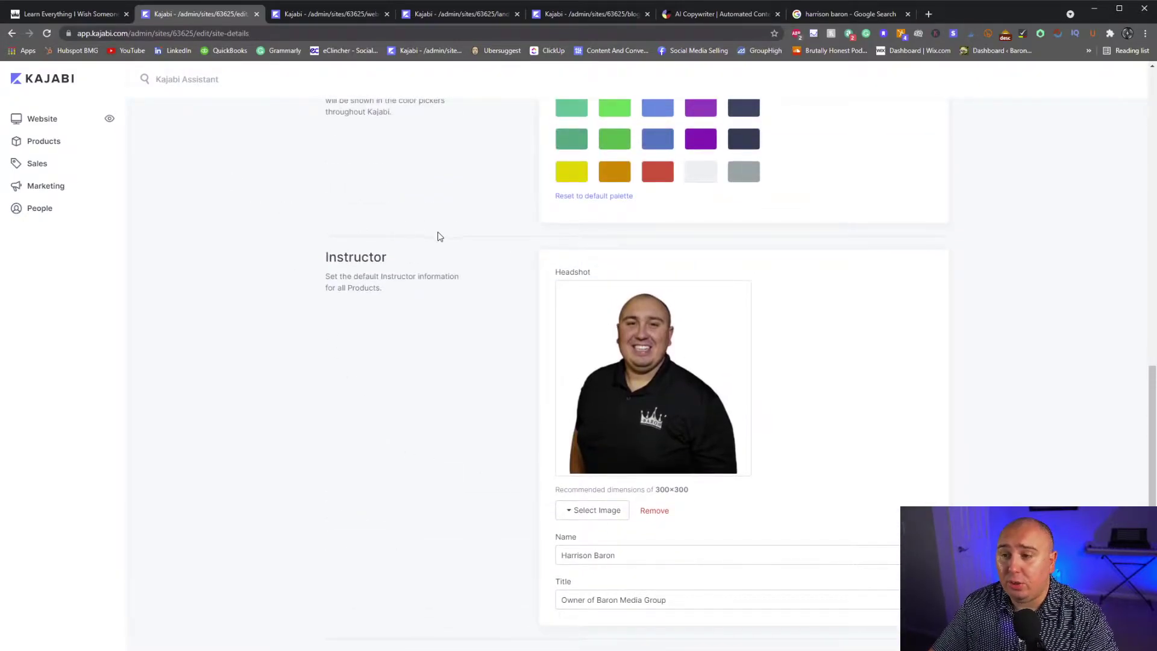
{"action": "scroll", "coordinate": [476, 370], "scroll_direction": "up", "scroll_amount": 4}
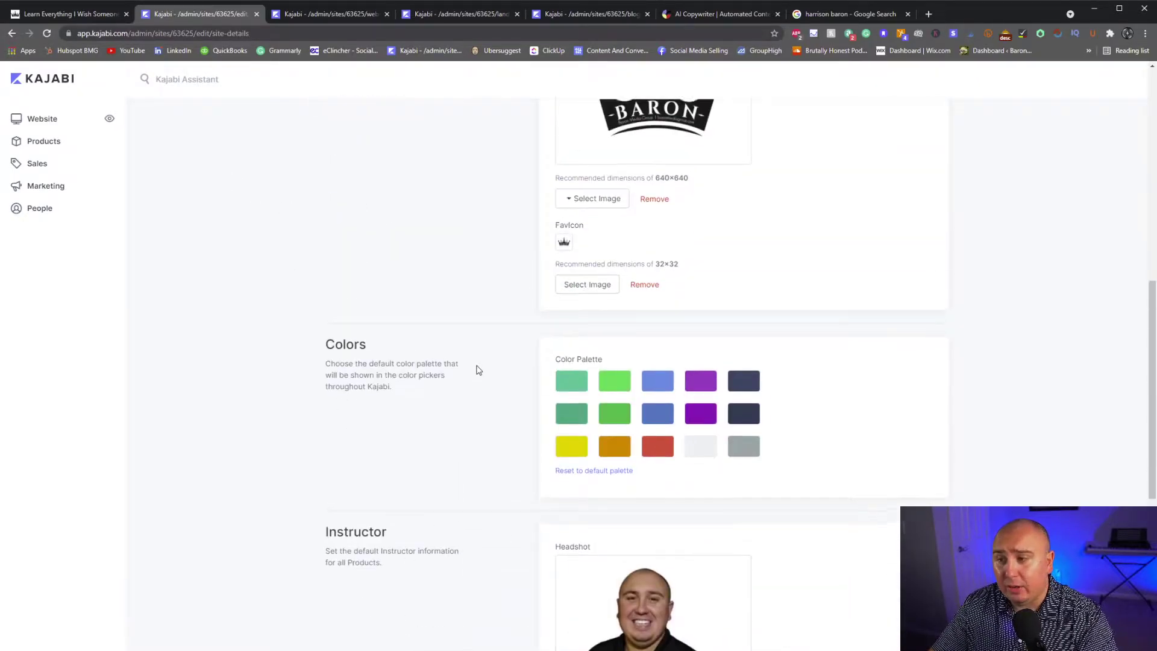
{"action": "scroll", "coordinate": [476, 368], "scroll_direction": "up", "scroll_amount": 3}
{"action": "scroll", "coordinate": [474, 362], "scroll_direction": "up", "scroll_amount": 5}
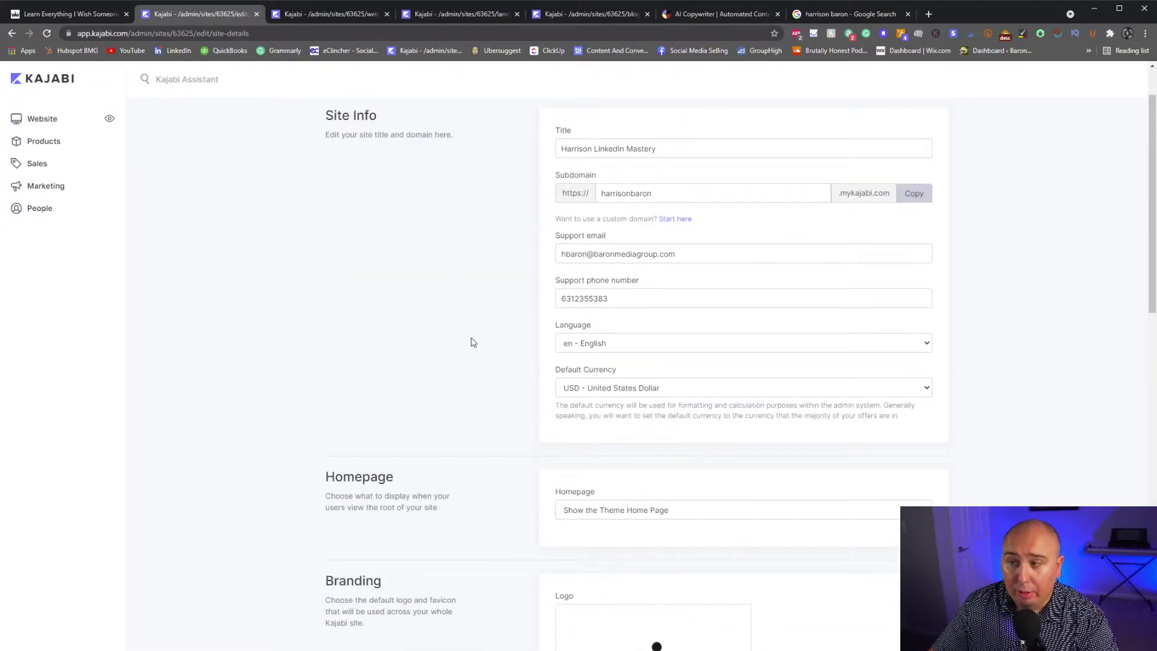
{"action": "key", "text": "alt+Left"}
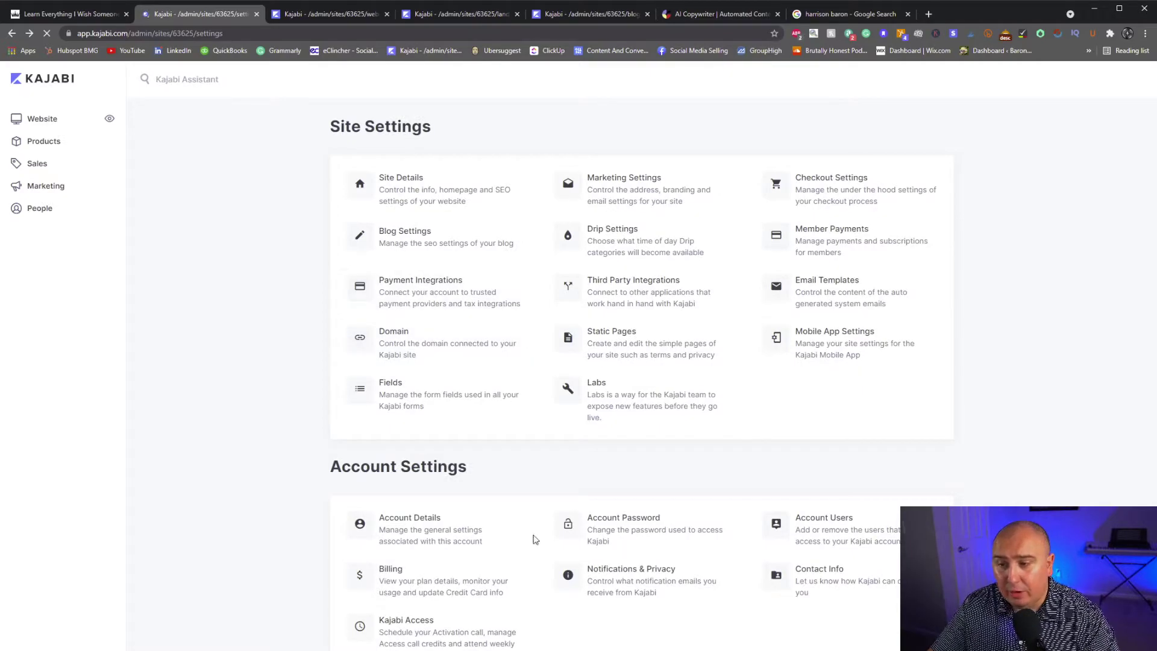
Open Blog Settings and compare its SEO title and 154-character description with Google
{"action": "left_click", "coordinate": [435, 255]}
{"action": "left_click", "coordinate": [833, 14]}
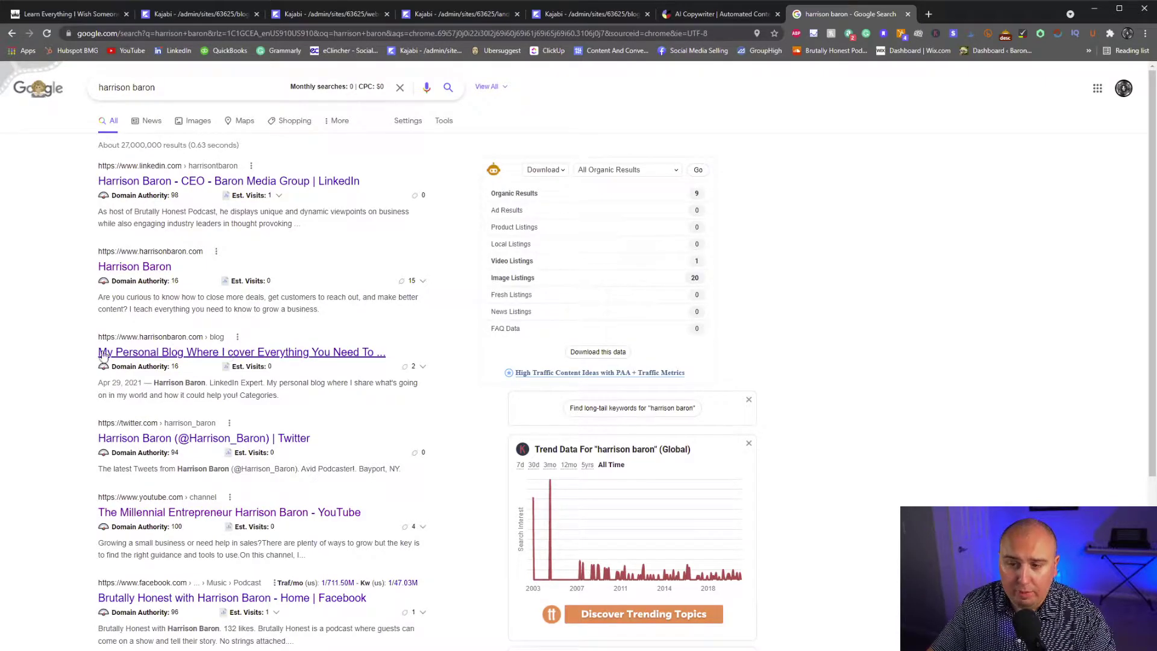
{"action": "left_click", "coordinate": [205, 14]}
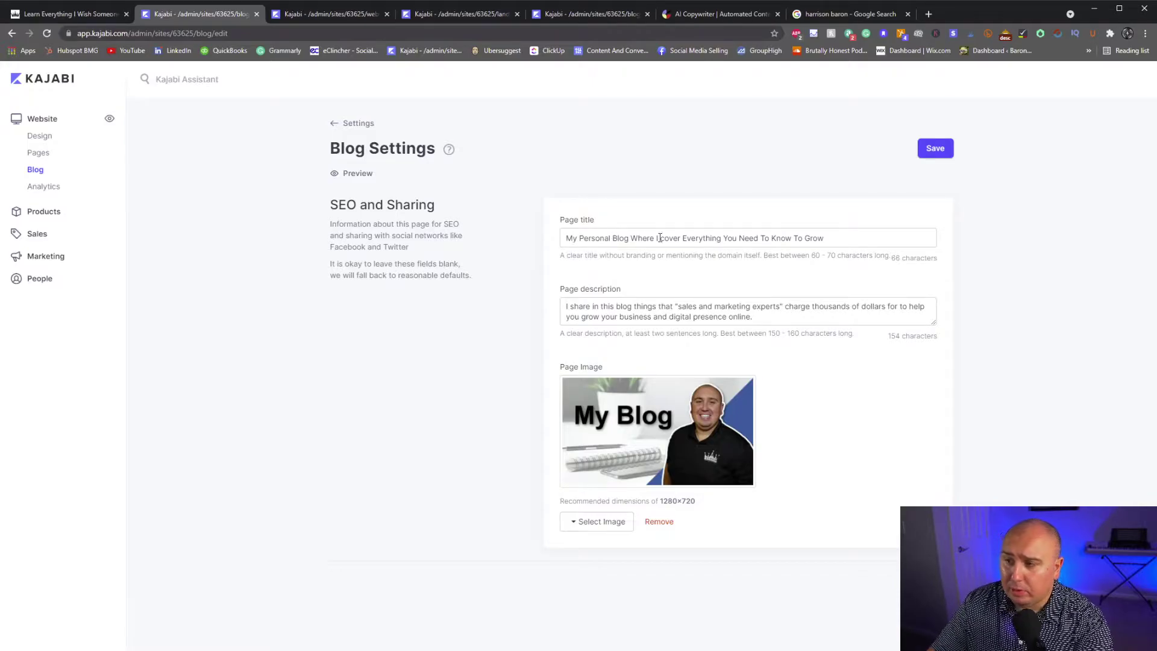
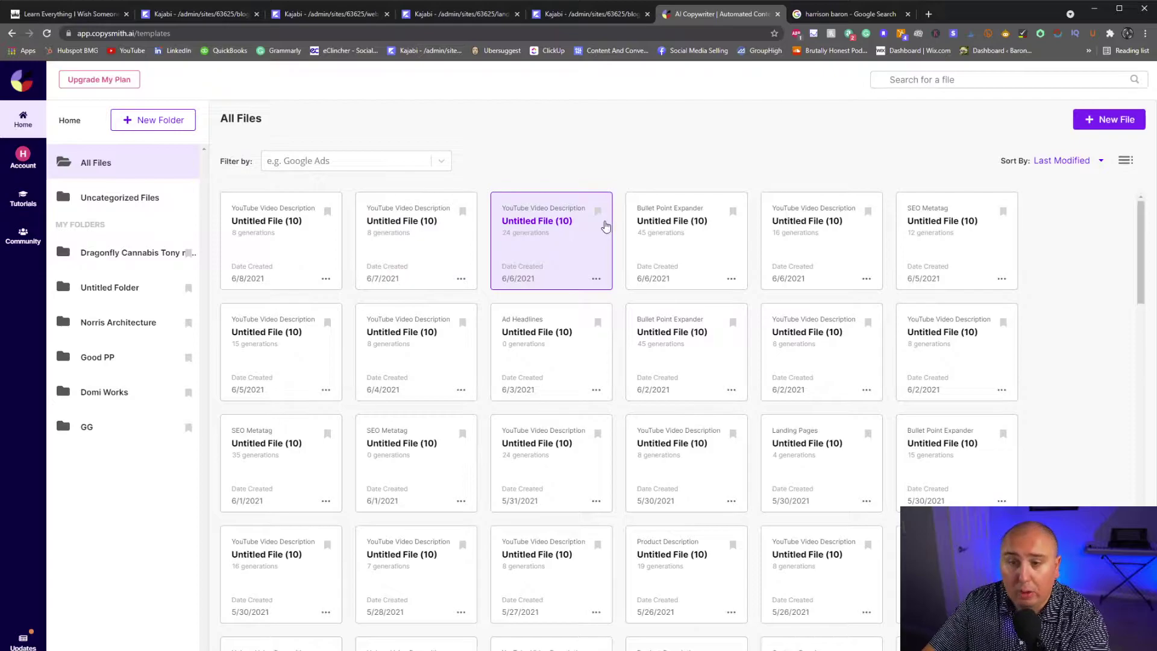
Create a new Copysmith file from the SEO Metatag template
{"action": "left_click", "coordinate": [1112, 118]}
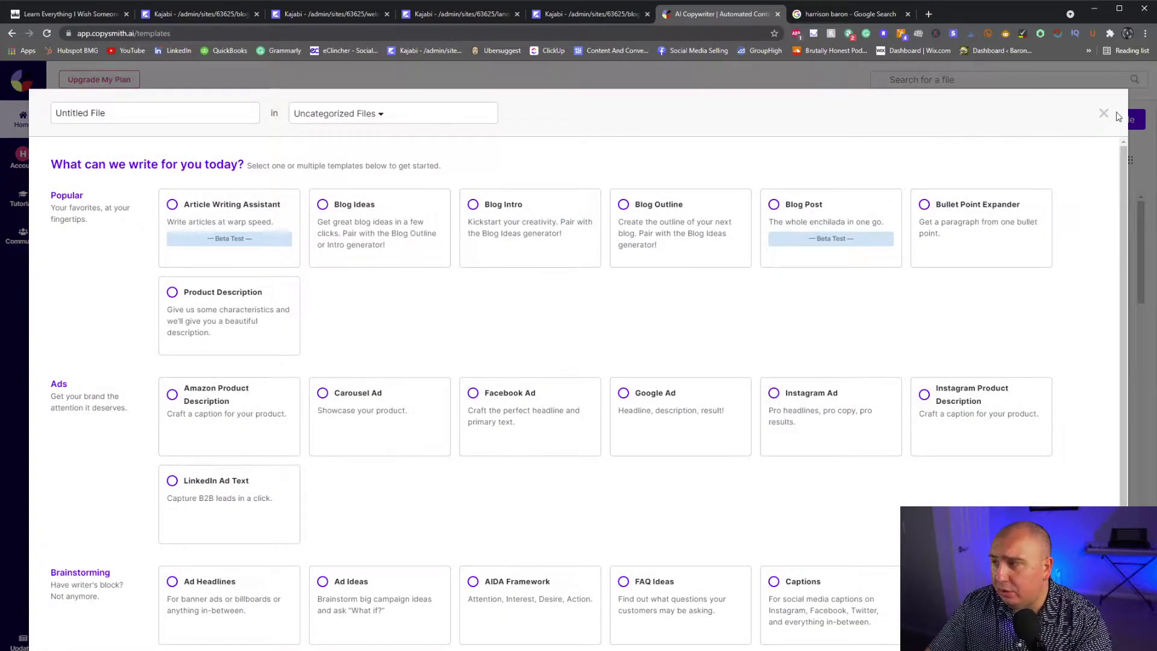
{"action": "scroll", "coordinate": [538, 370], "scroll_direction": "down", "scroll_amount": 4}
{"action": "scroll", "coordinate": [538, 369], "scroll_direction": "up", "scroll_amount": 4}
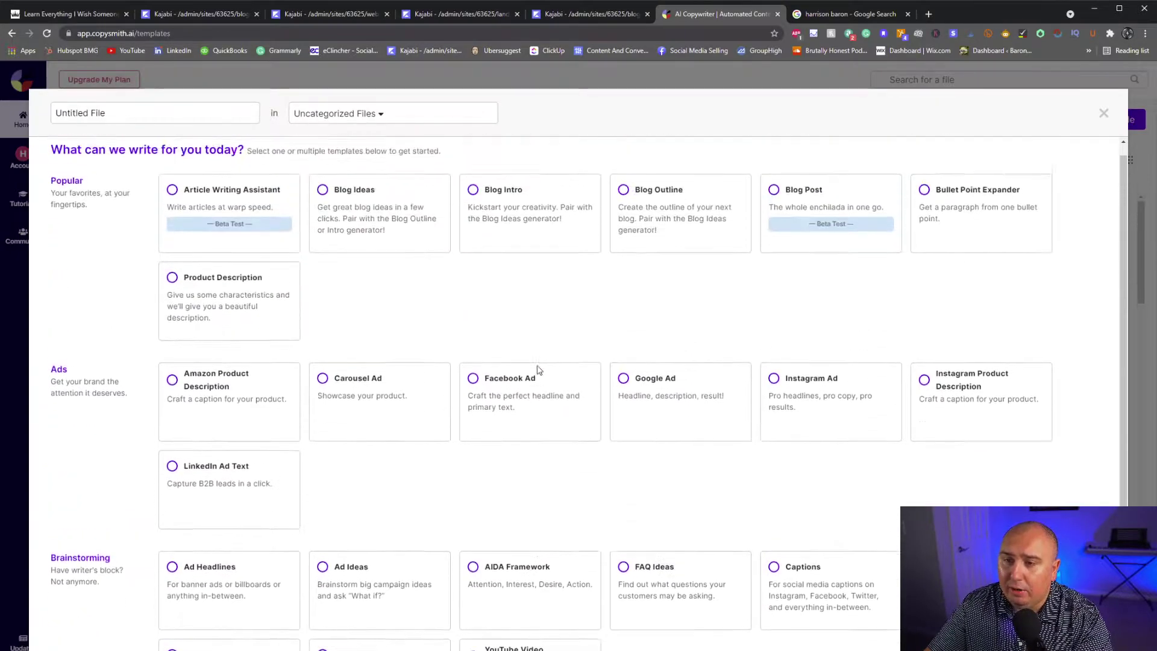
{"action": "scroll", "coordinate": [538, 366], "scroll_direction": "down", "scroll_amount": 3}
{"action": "scroll", "coordinate": [539, 366], "scroll_direction": "down", "scroll_amount": 1}
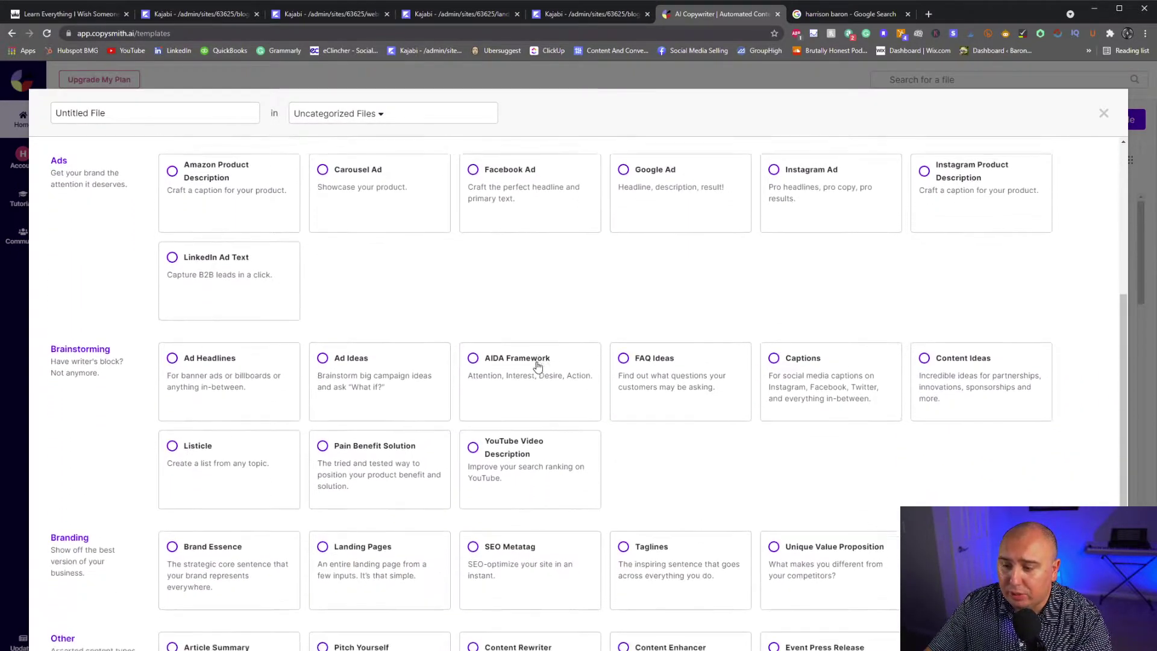
{"action": "left_click", "coordinate": [499, 512]}
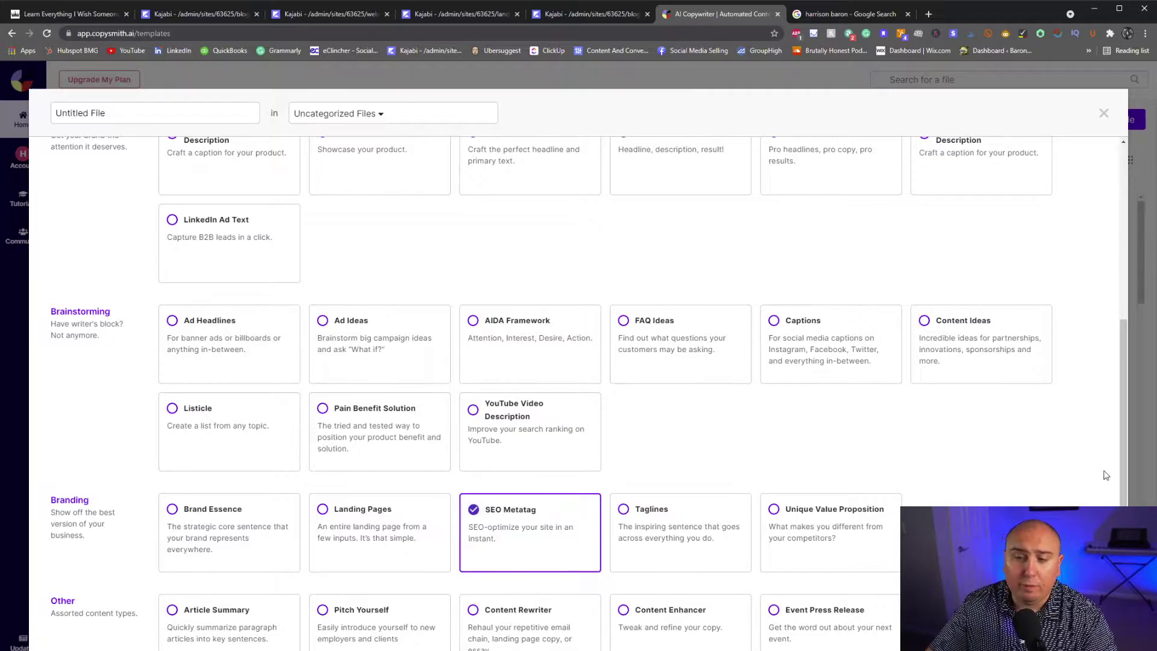
{"action": "scroll", "coordinate": [1047, 472], "scroll_direction": "up", "scroll_amount": 1}
{"action": "scroll", "coordinate": [1047, 472], "scroll_direction": "down", "scroll_amount": 1}
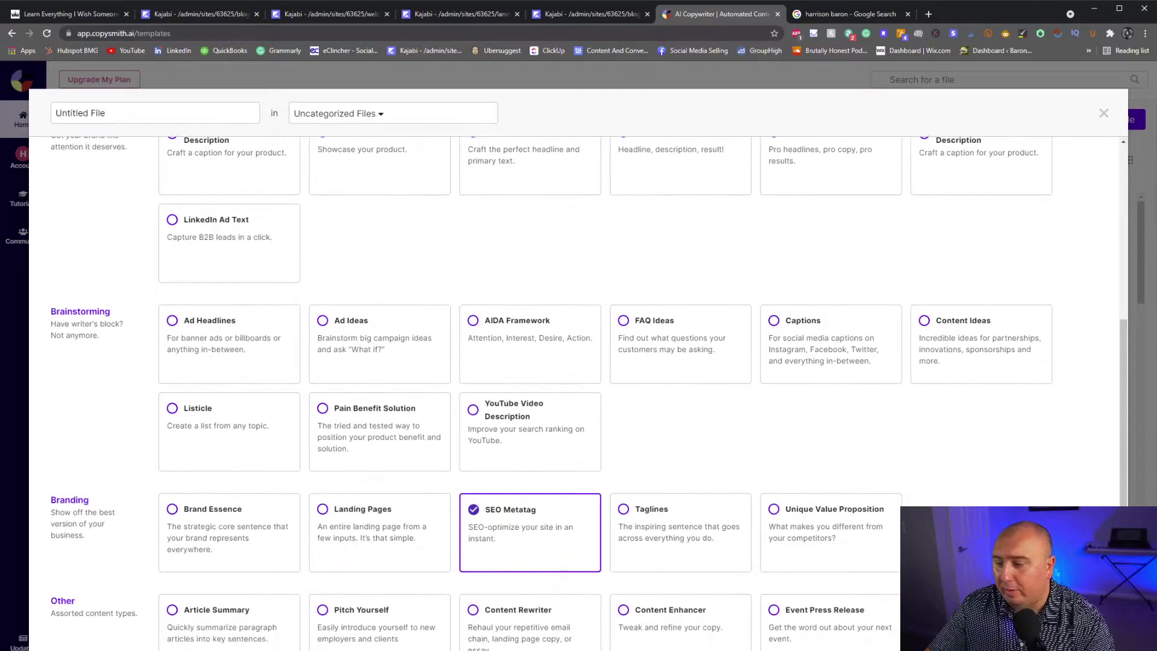
{"action": "key", "text": "Return"}
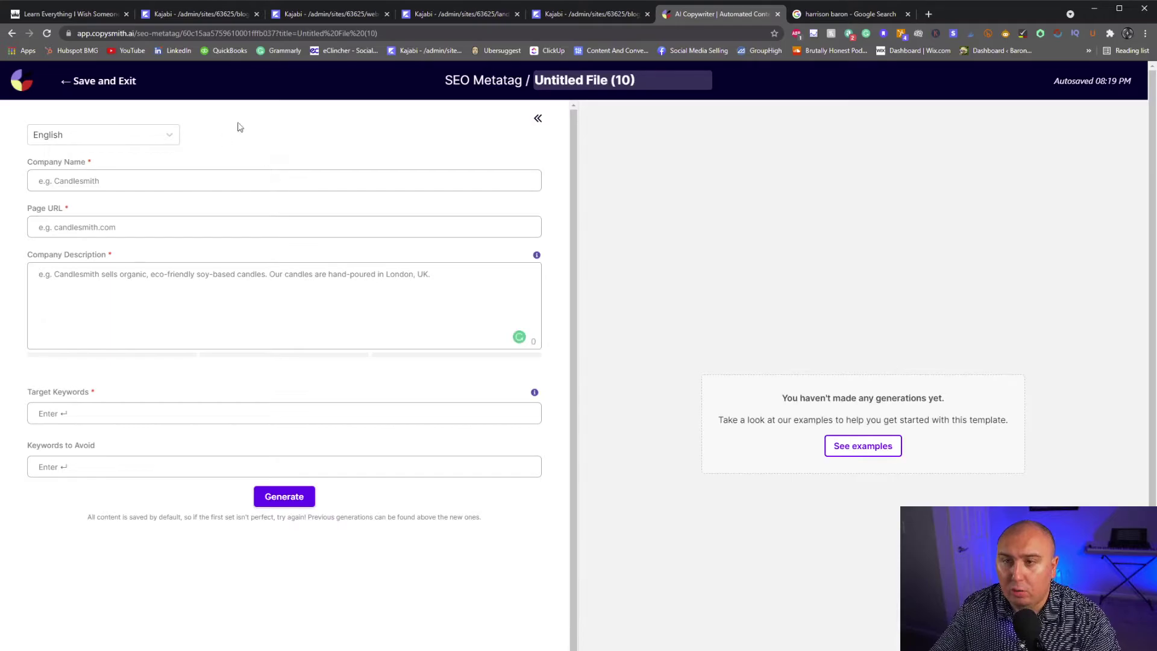
Paste the blog's tagline from the Google results into Company Description
{"action": "left_click", "coordinate": [847, 18]}
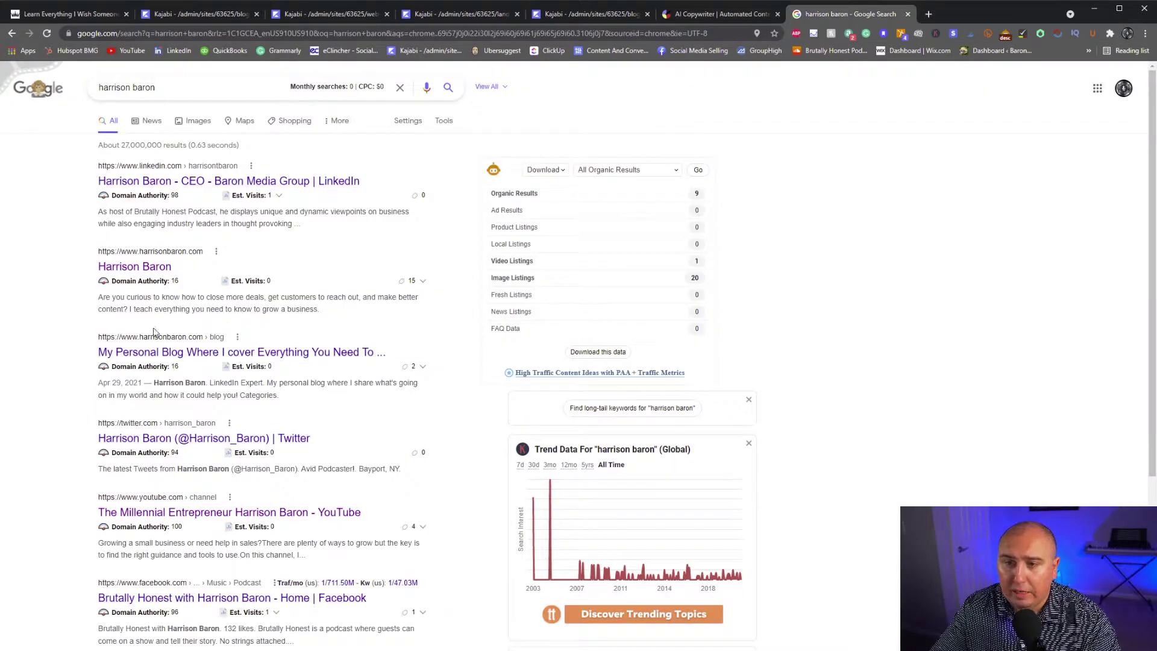
{"action": "middle_click", "coordinate": [178, 355]}
{"action": "left_click", "coordinate": [699, 15]}
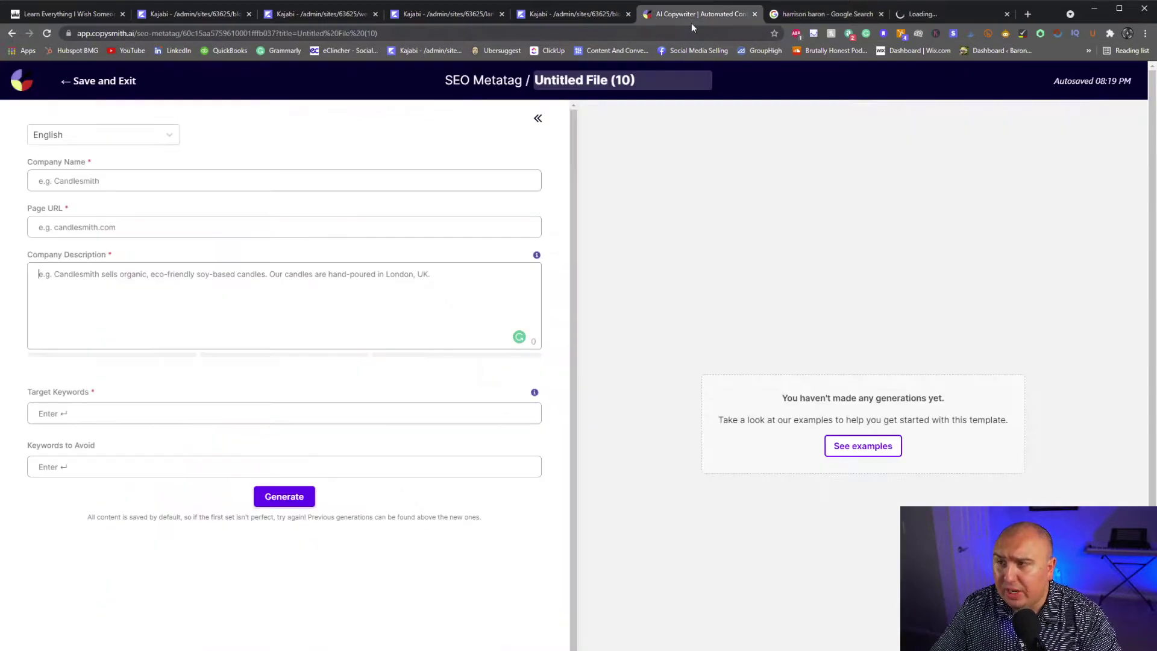
{"action": "left_click", "coordinate": [230, 288]}
{"action": "type", "text": "My Personal Blog Where I cover Everything You Need To Know To Grow"}
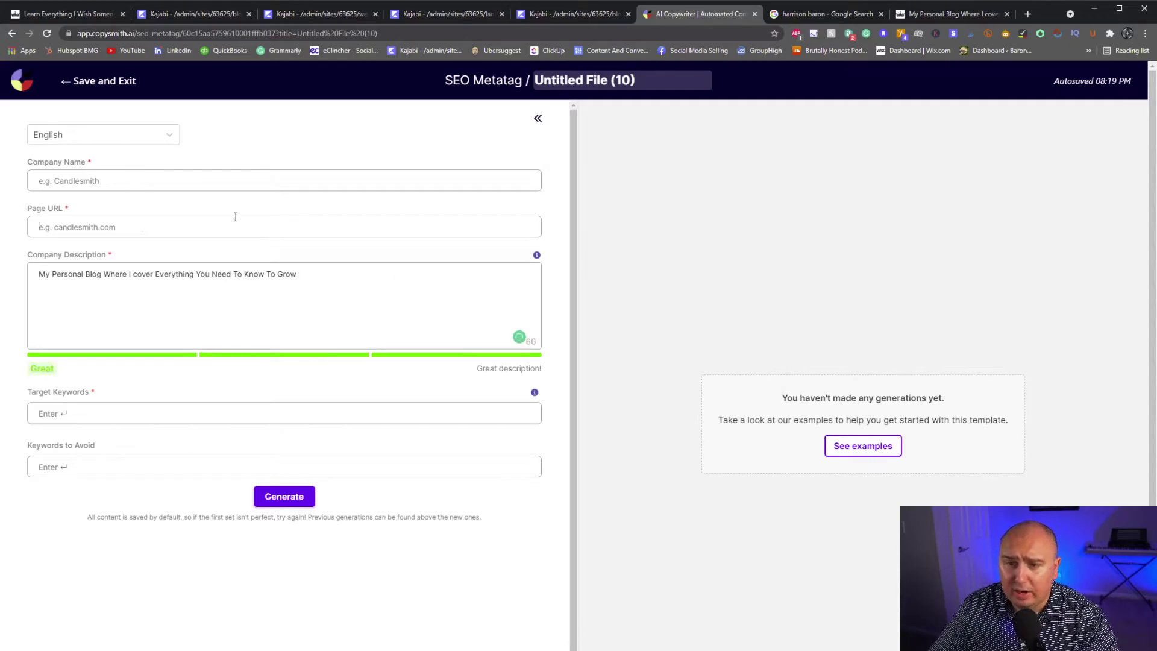
Paste the blog page's web address into Page URL and enter the owner's name as Company Name
{"action": "left_click", "coordinate": [928, 15]}
{"action": "left_click", "coordinate": [175, 33]}
{"action": "key", "text": "ctrl+c"}
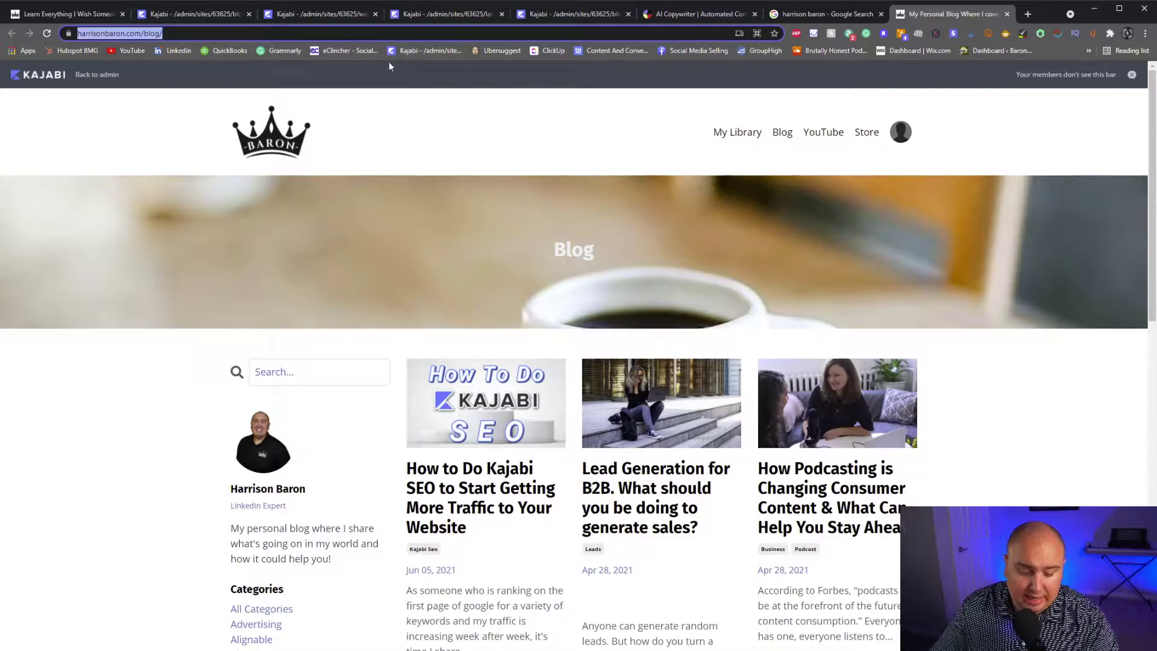
{"action": "left_click", "coordinate": [710, 15]}
{"action": "left_click", "coordinate": [184, 228]}
{"action": "key", "text": "ctrl+v"}
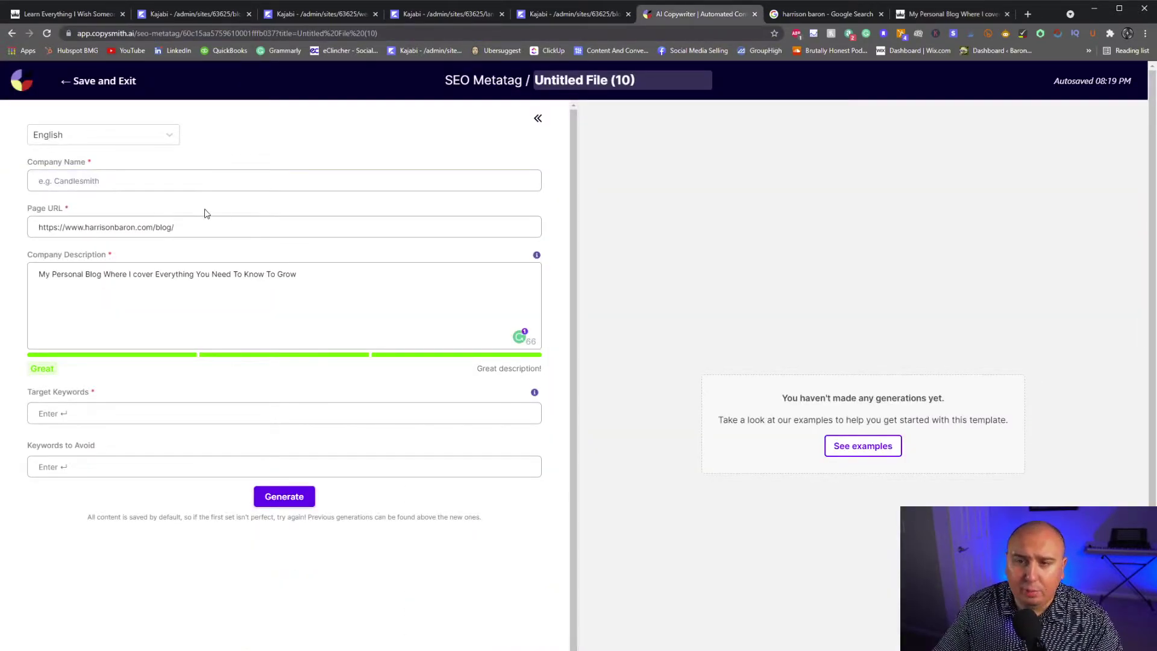
{"action": "left_click", "coordinate": [134, 181]}
{"action": "type", "text": "Harrison Baron"}
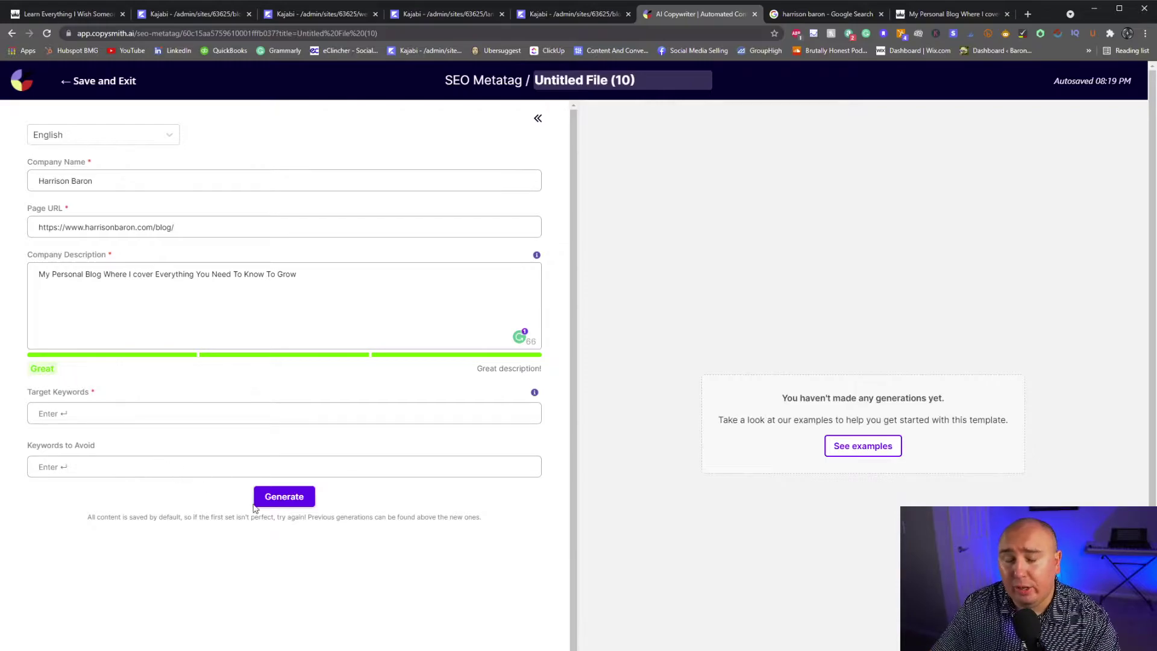
Add 'content creation' as the target keyword and generate SEO title and description suggestions
{"action": "left_click", "coordinate": [272, 499]}
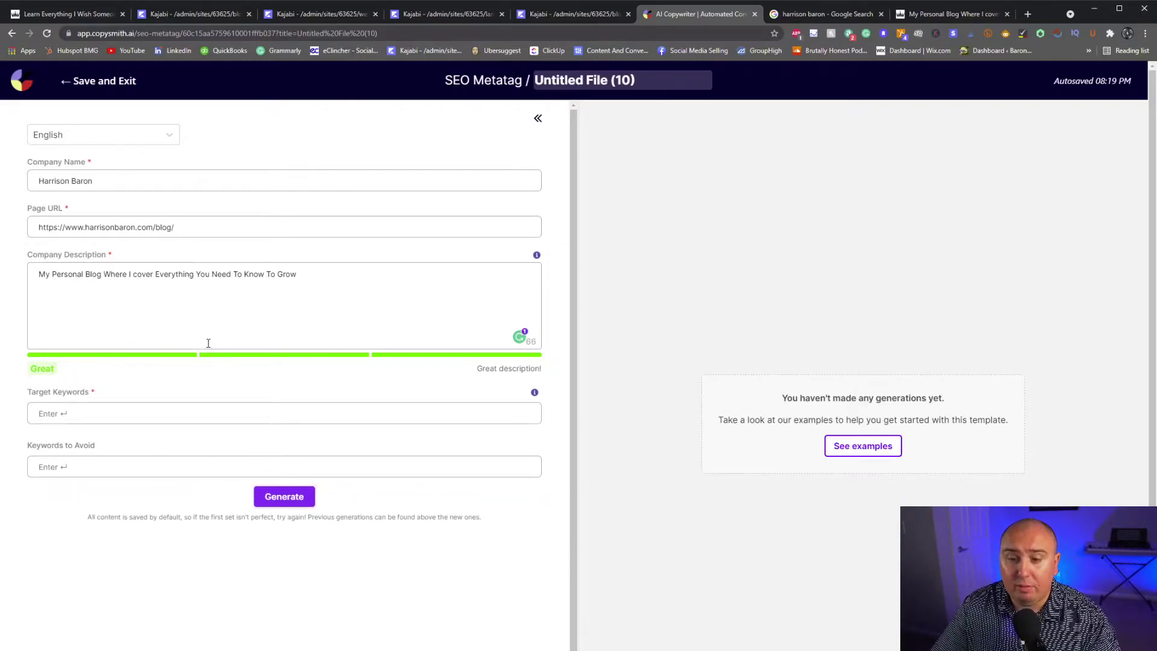
{"action": "left_click", "coordinate": [146, 408]}
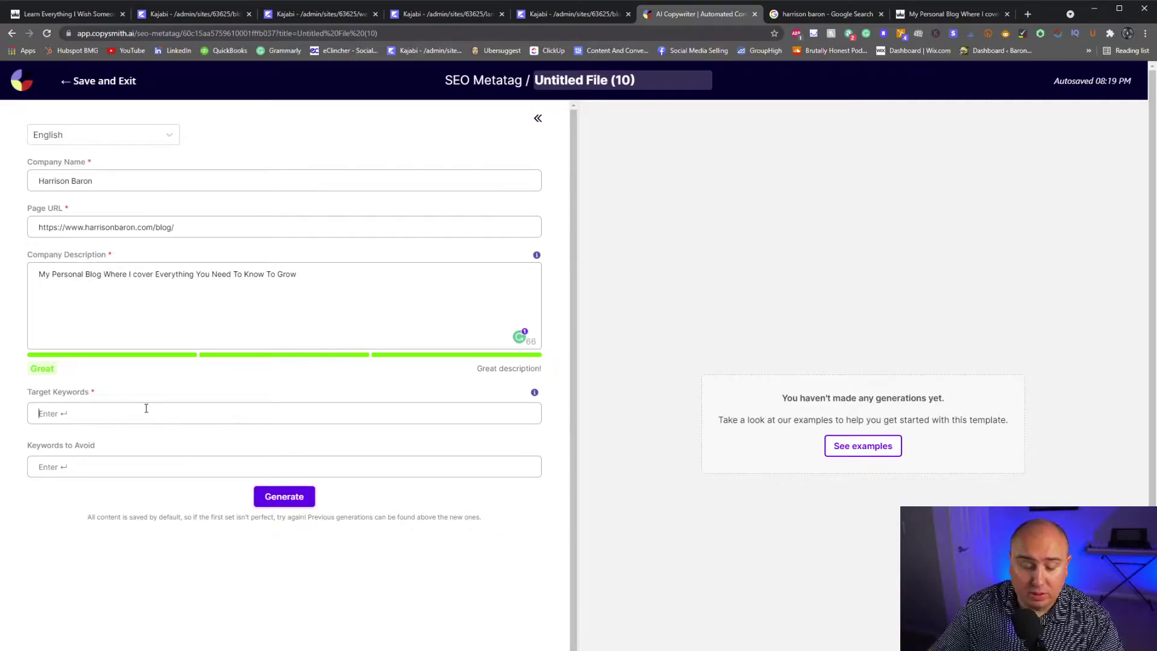
{"action": "type", "text": "conte"}
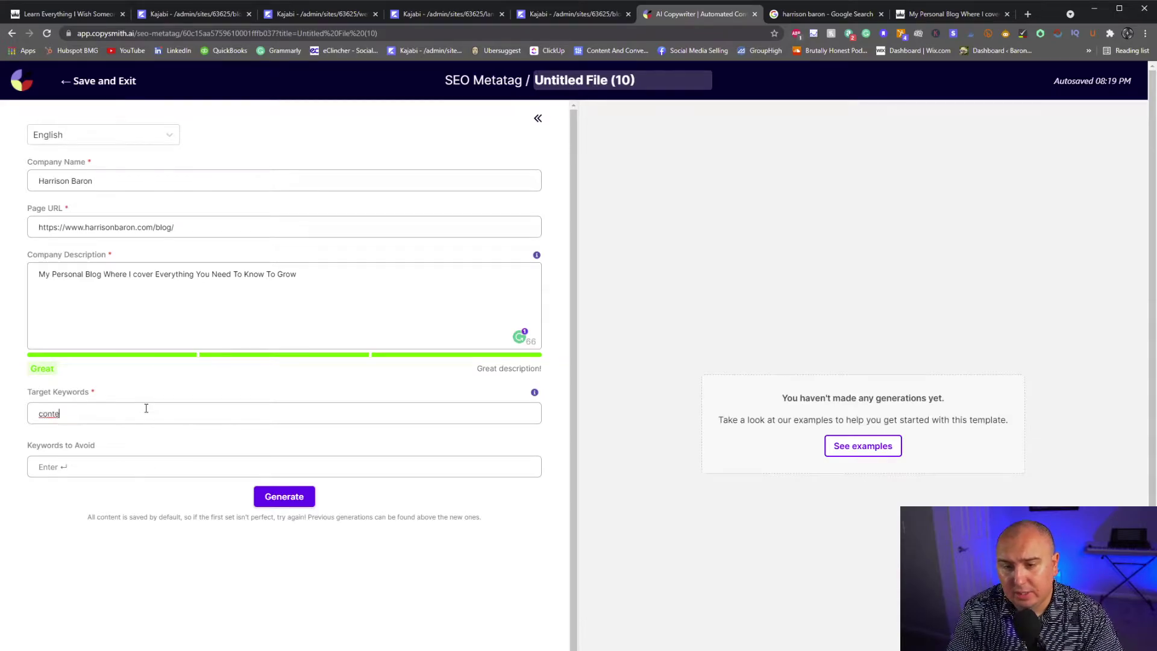
{"action": "type", "text": "nt c"}
{"action": "key", "text": "BackSpace"}
{"action": "key", "text": "BackSpace"}
{"action": "type", "text": "t creation"}
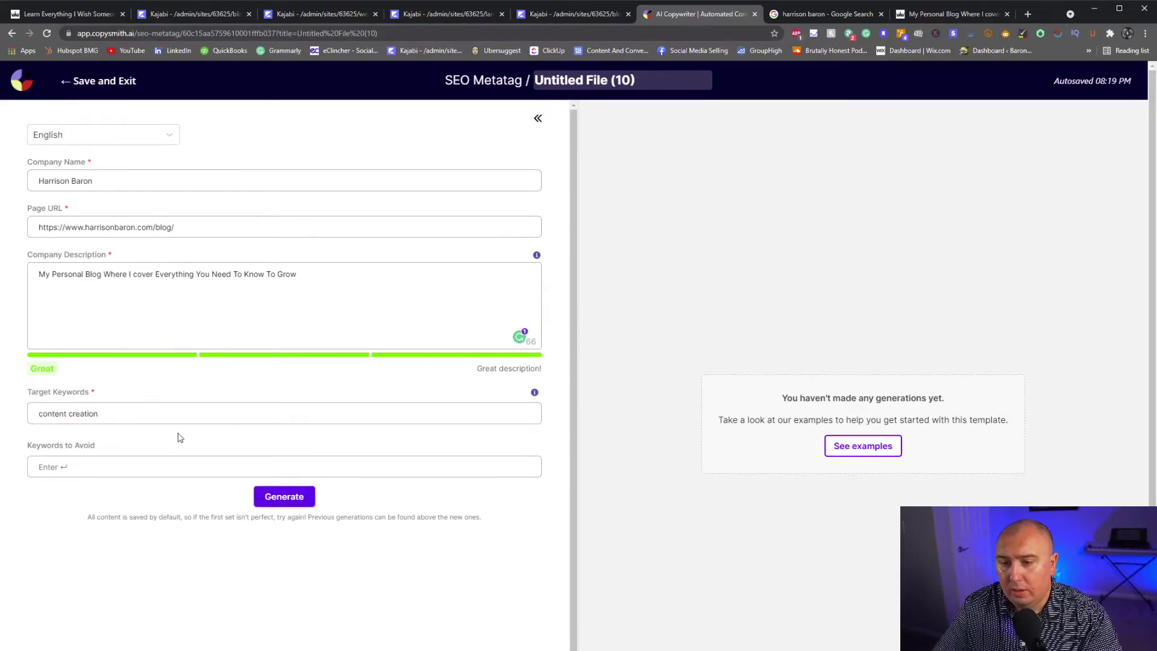
{"action": "key", "text": "Return"}
{"action": "left_click", "coordinate": [280, 516]}
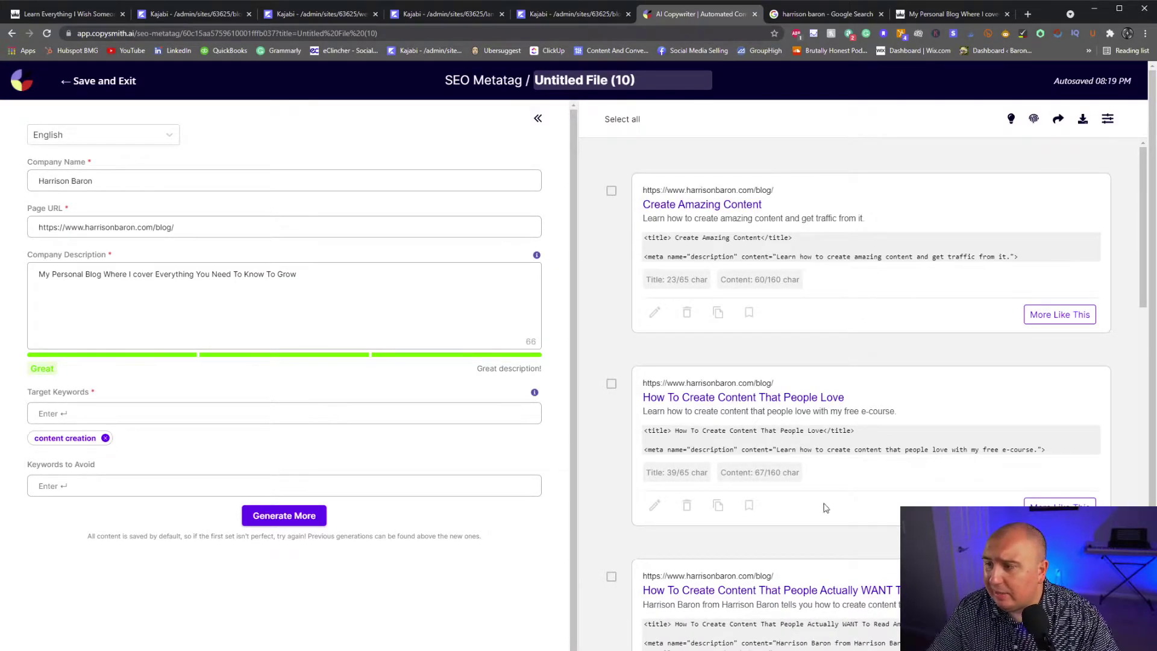
{"action": "scroll", "coordinate": [796, 512], "scroll_direction": "down", "scroll_amount": 3}
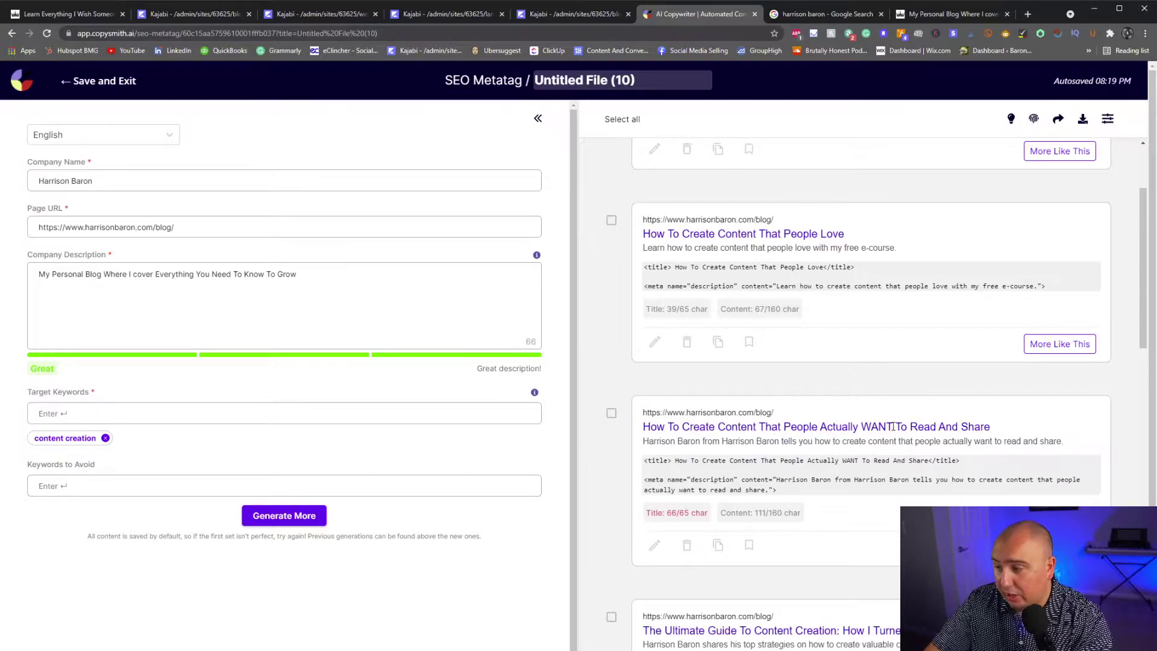
{"action": "scroll", "coordinate": [708, 558], "scroll_direction": "down", "scroll_amount": 3}
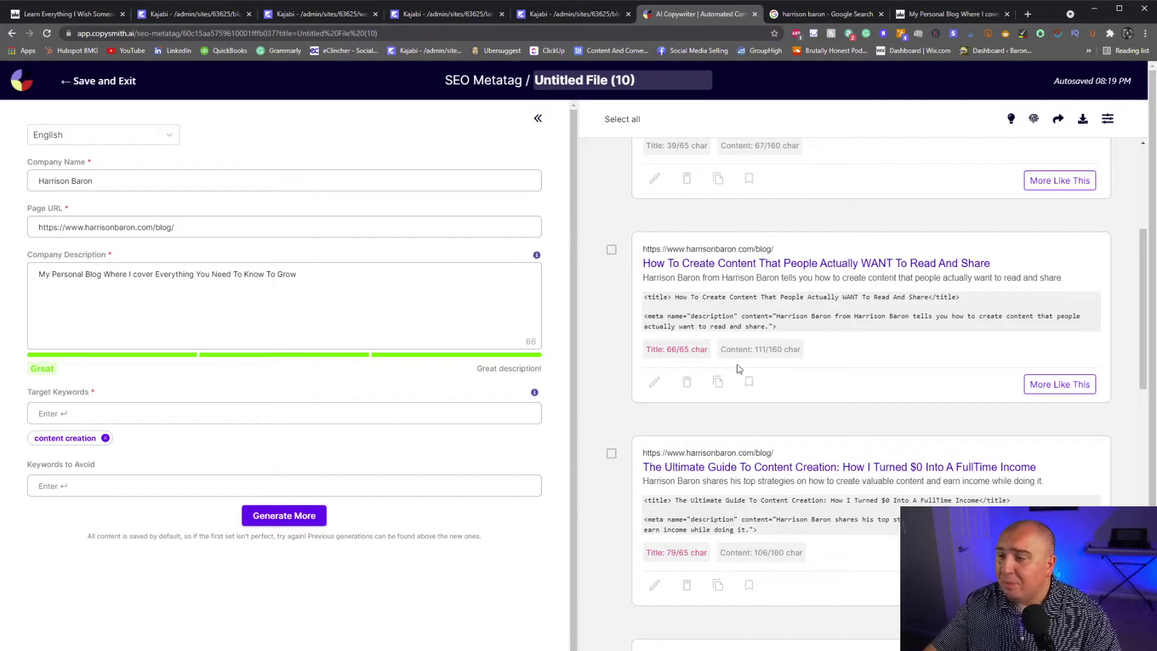
{"action": "scroll", "coordinate": [787, 344], "scroll_direction": "up", "scroll_amount": 3}
{"action": "scroll", "coordinate": [685, 251], "scroll_direction": "up", "scroll_amount": 3}
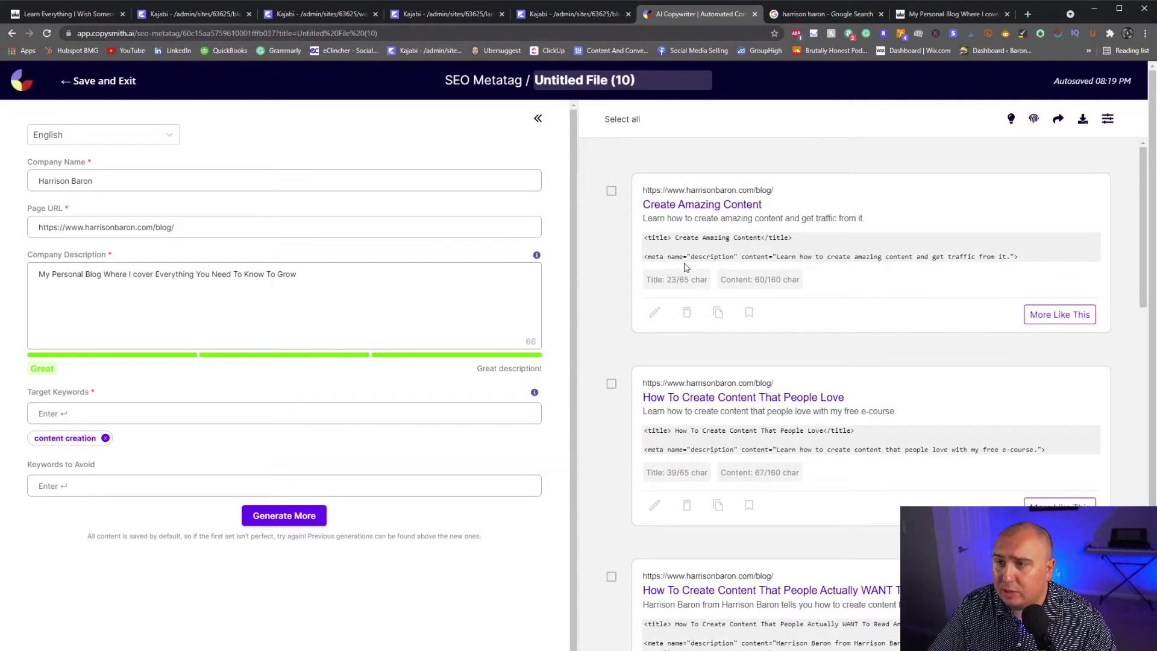
{"action": "scroll", "coordinate": [685, 259], "scroll_direction": "down", "scroll_amount": 7}
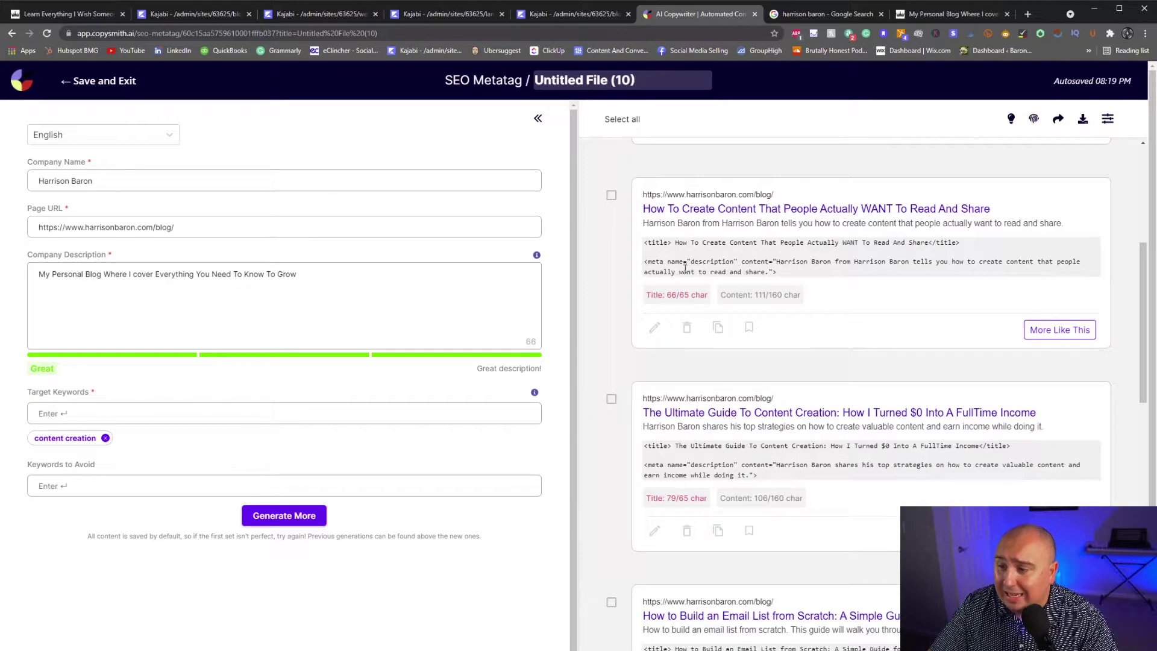
{"action": "scroll", "coordinate": [685, 270], "scroll_direction": "down", "scroll_amount": 6}
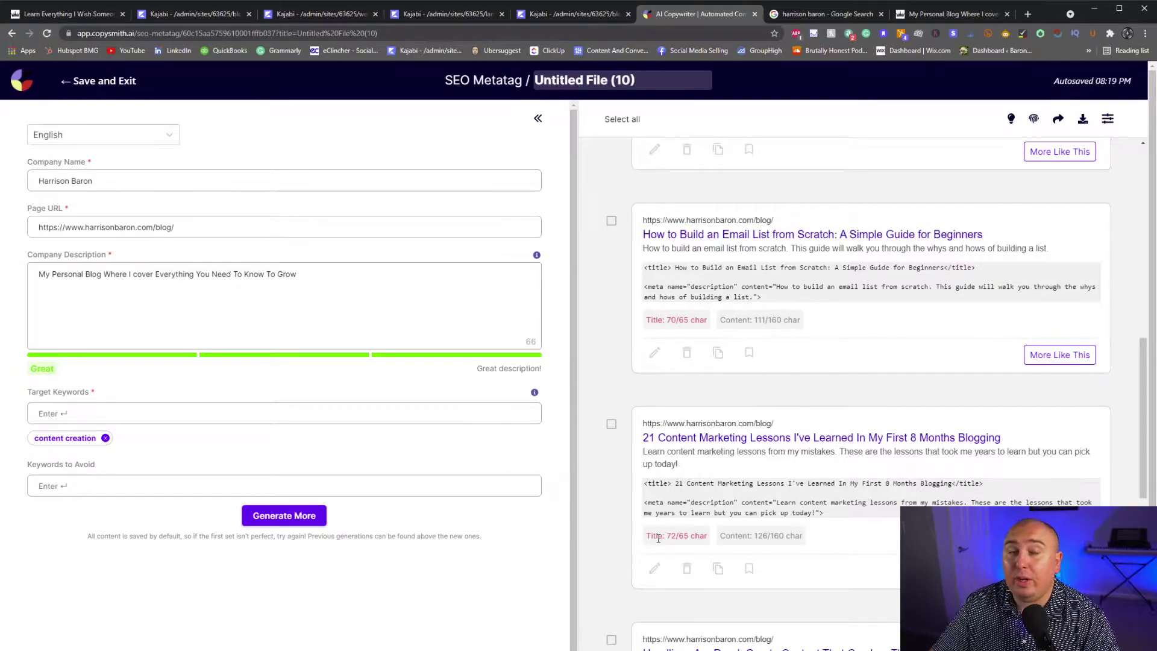
Review the Kajabi blog's SEO page title and description, then glance over the live blog page
{"action": "left_click", "coordinate": [292, 13]}
{"action": "left_click", "coordinate": [241, 13]}
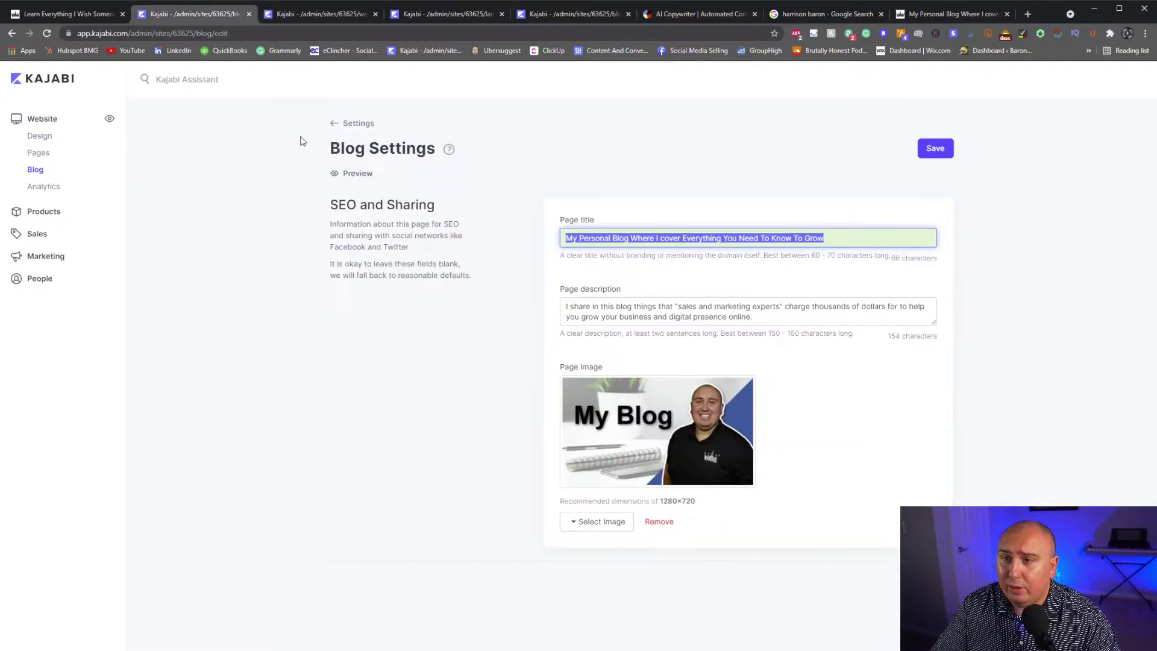
{"action": "left_click", "coordinate": [845, 262]}
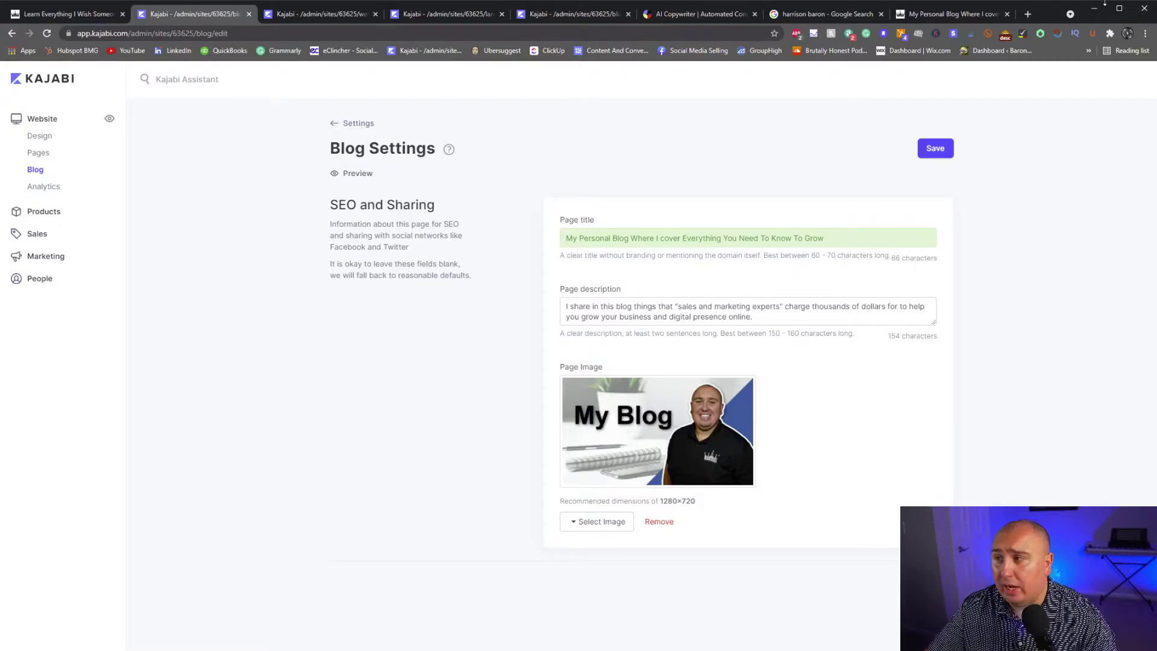
{"action": "left_click", "coordinate": [953, 14]}
{"action": "scroll", "coordinate": [658, 392], "scroll_direction": "down", "scroll_amount": 3}
{"action": "scroll", "coordinate": [658, 391], "scroll_direction": "up", "scroll_amount": 3}
Browse the Google results for the owner's name, checking image results and the second results page
{"action": "left_click", "coordinate": [835, 15]}
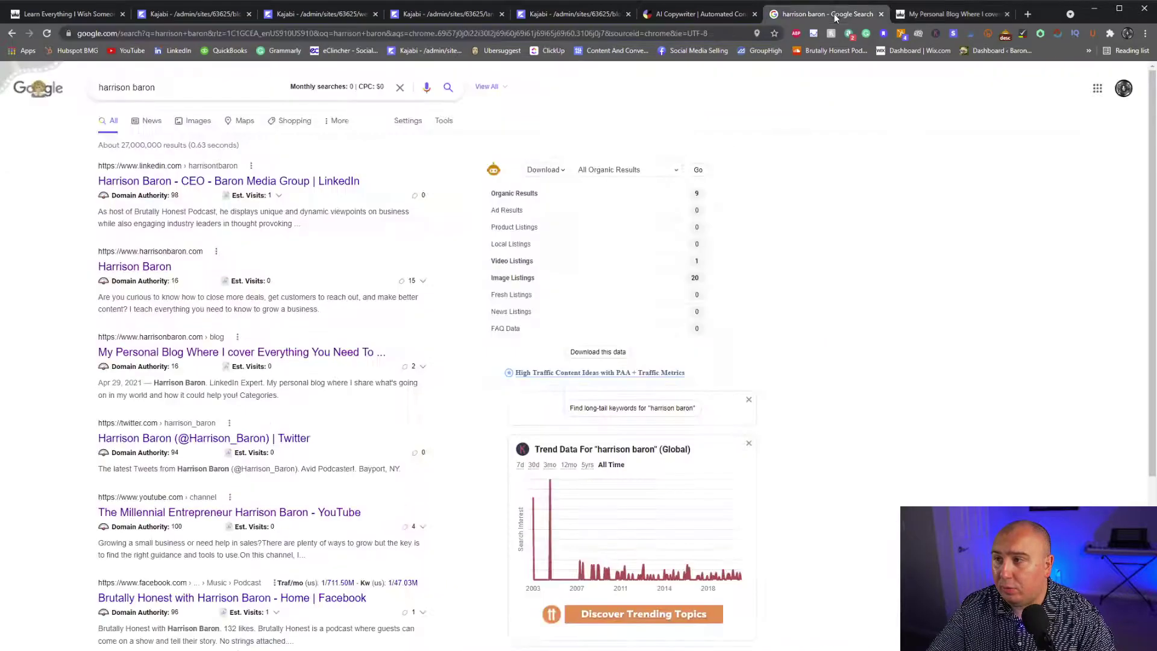
{"action": "scroll", "coordinate": [364, 513], "scroll_direction": "down", "scroll_amount": 6}
{"action": "scroll", "coordinate": [368, 531], "scroll_direction": "up", "scroll_amount": 5}
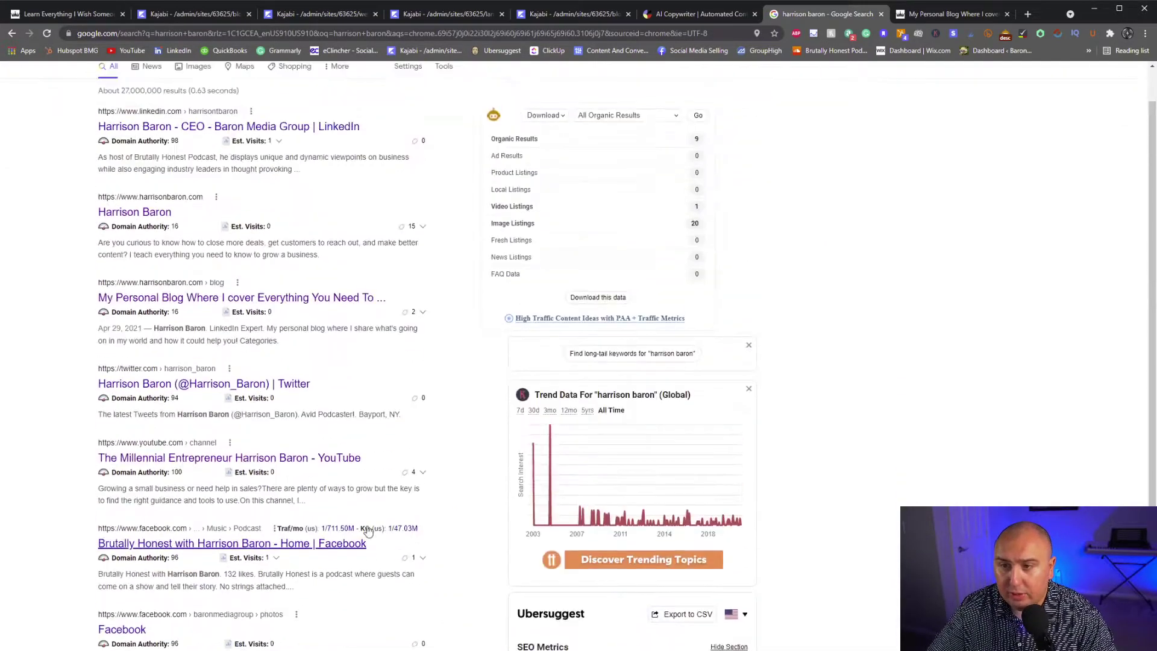
{"action": "scroll", "coordinate": [367, 530], "scroll_direction": "up", "scroll_amount": 1}
{"action": "left_click", "coordinate": [193, 119]}
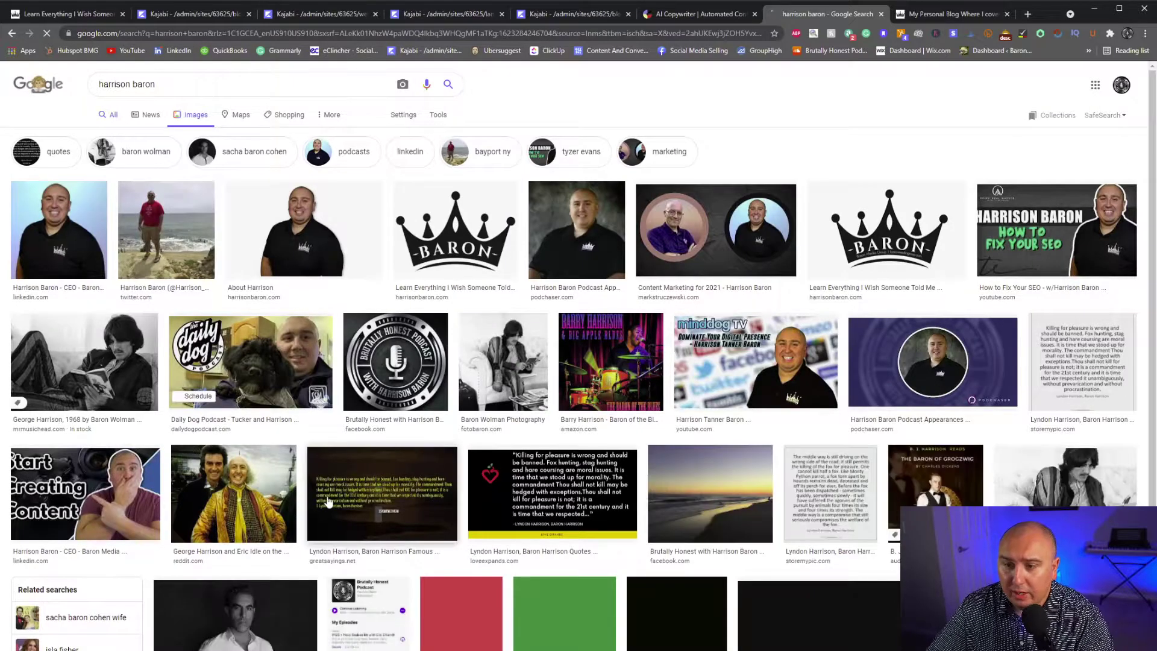
{"action": "key", "text": "alt+Left"}
{"action": "scroll", "coordinate": [277, 476], "scroll_direction": "down", "scroll_amount": 10}
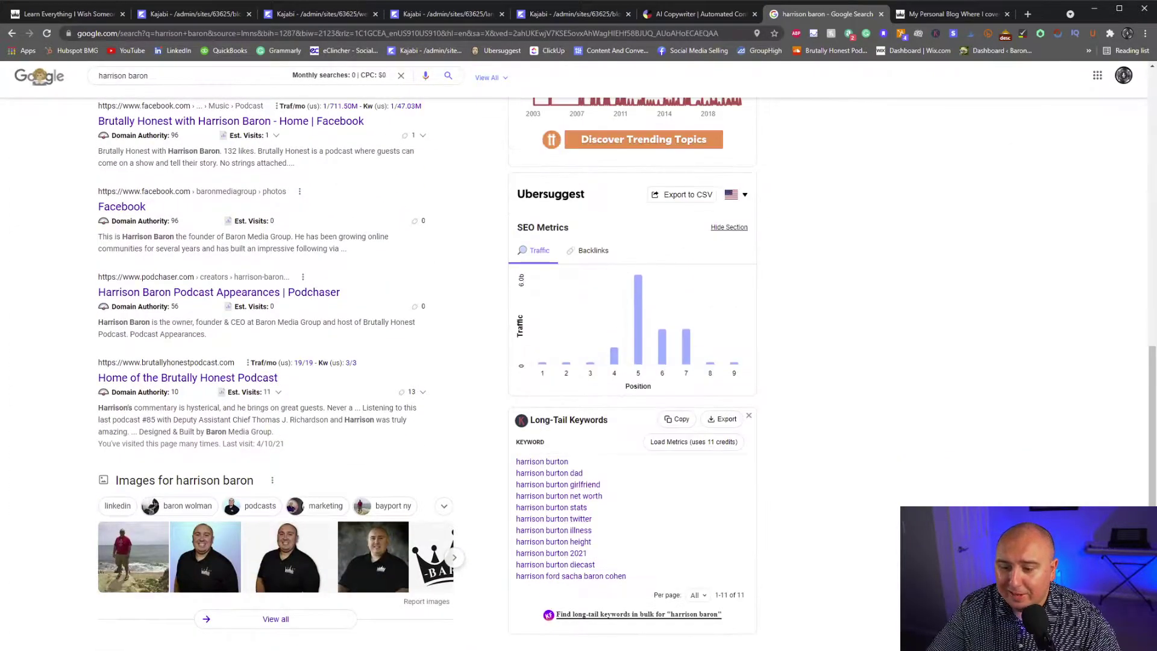
{"action": "scroll", "coordinate": [250, 378], "scroll_direction": "down", "scroll_amount": 5}
{"action": "left_click", "coordinate": [251, 377]}
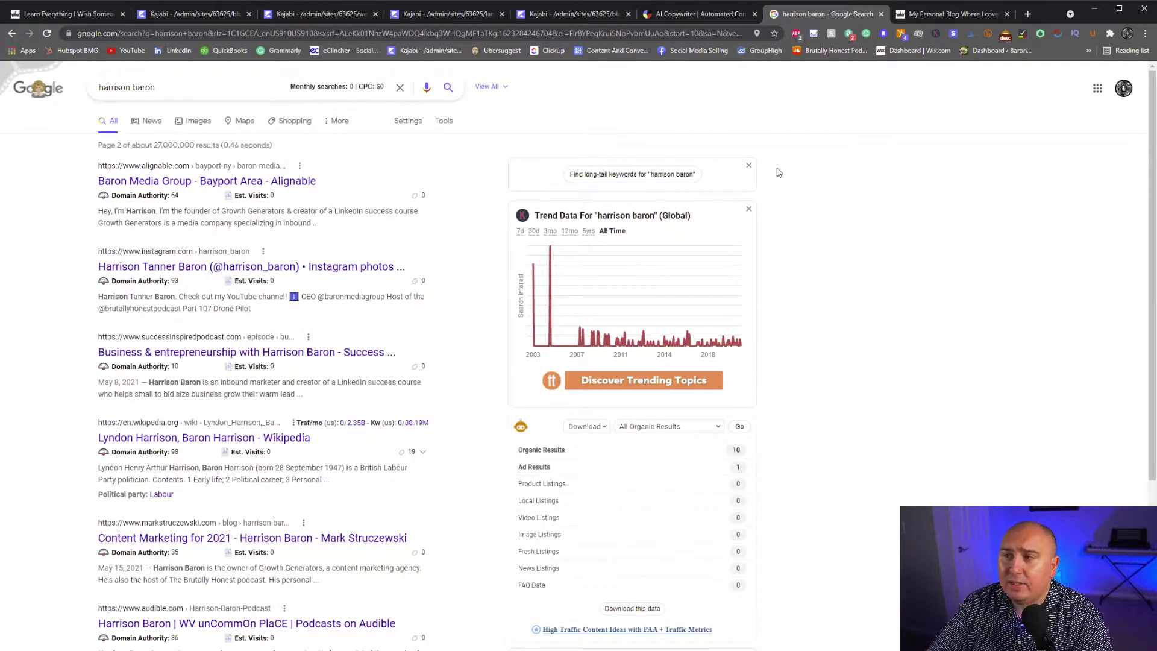
{"action": "left_click", "coordinate": [711, 20]}
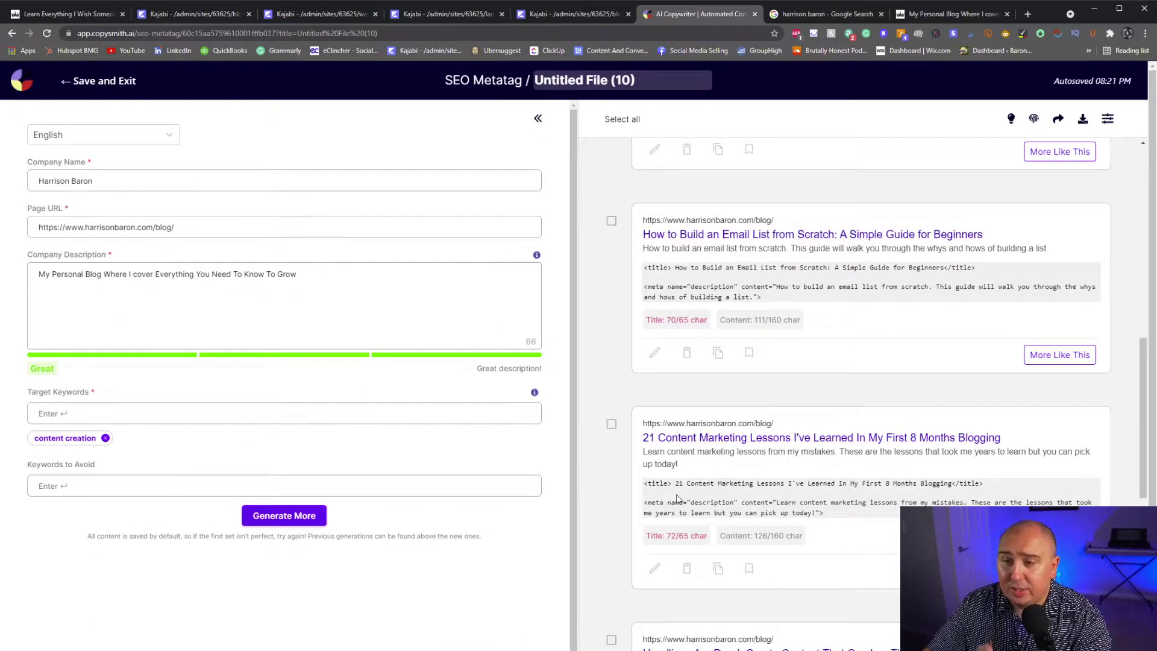
Revisit Kajabi's Design and Blog Settings pages, then return to Google's first results page
{"action": "scroll", "coordinate": [693, 477], "scroll_direction": "down", "scroll_amount": 7}
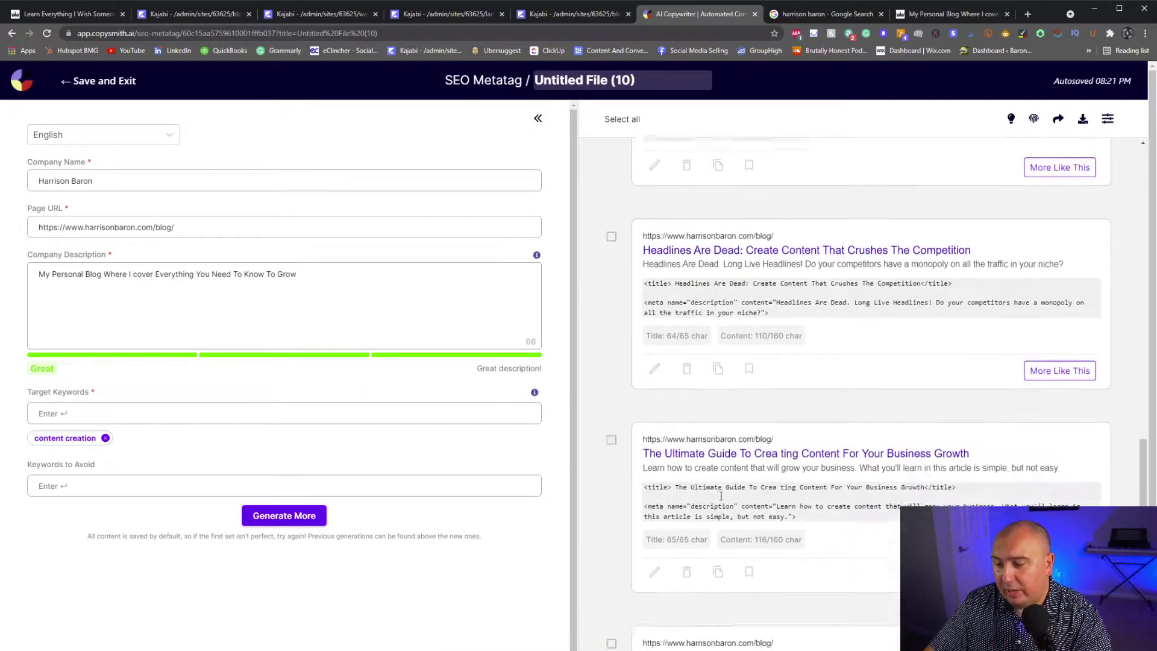
{"action": "scroll", "coordinate": [724, 495], "scroll_direction": "down", "scroll_amount": 3}
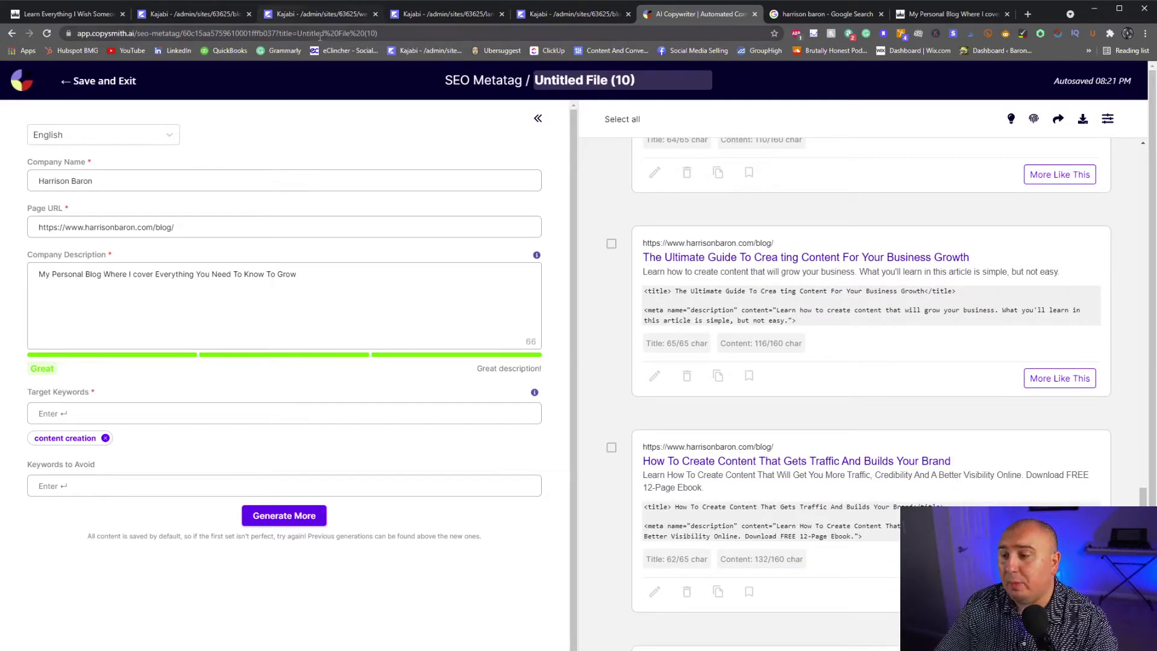
{"action": "left_click", "coordinate": [304, 16]}
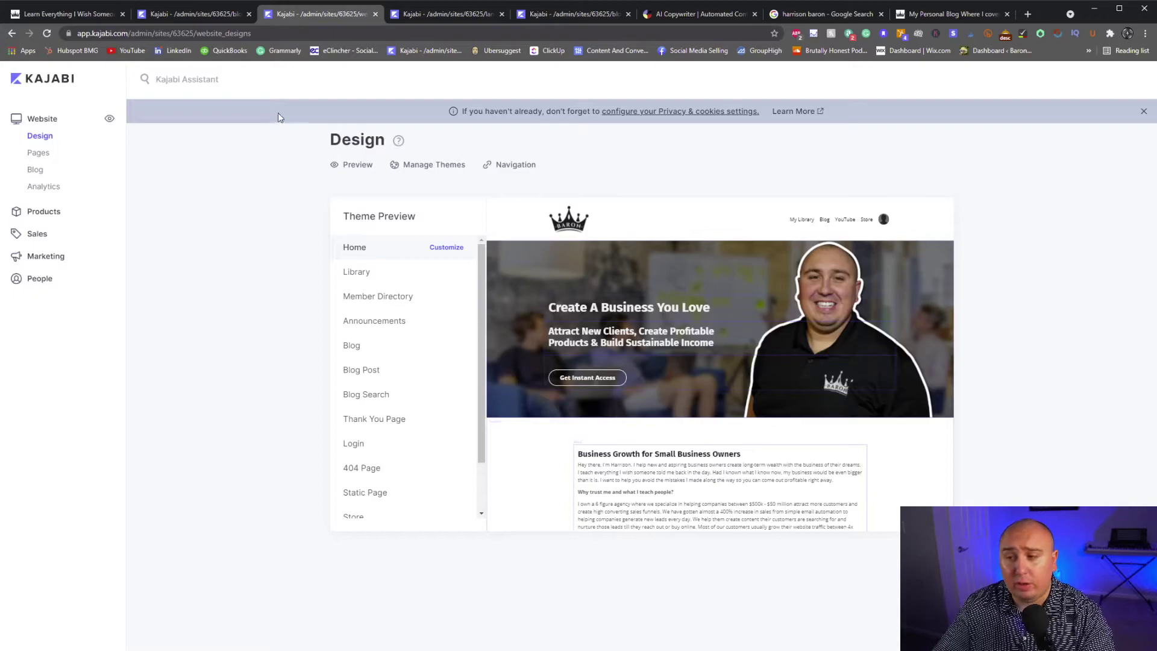
{"action": "left_click", "coordinate": [190, 13]}
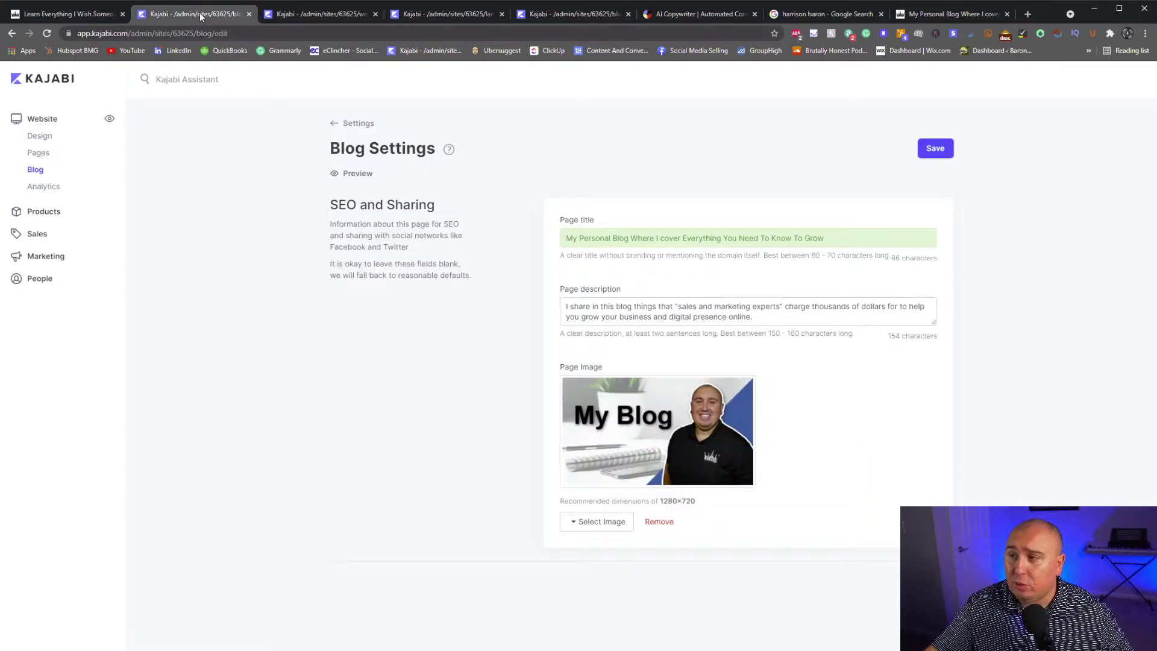
{"action": "left_click", "coordinate": [820, 14]}
{"action": "scroll", "coordinate": [217, 203], "scroll_direction": "down", "scroll_amount": 7}
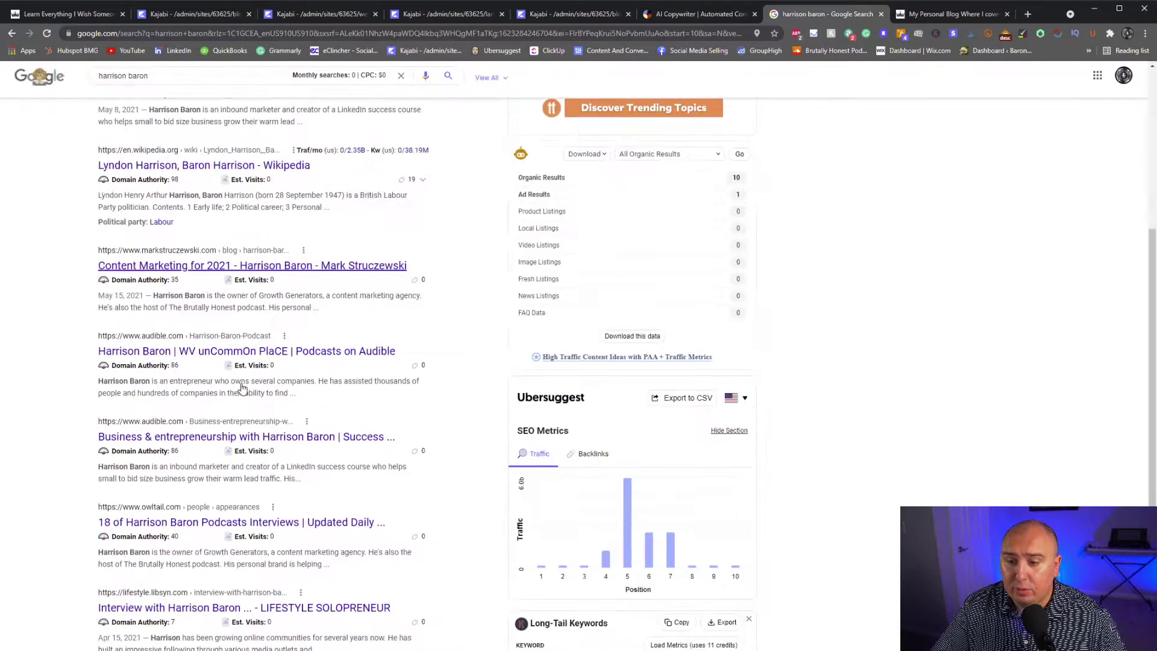
{"action": "key", "text": "alt+Left"}
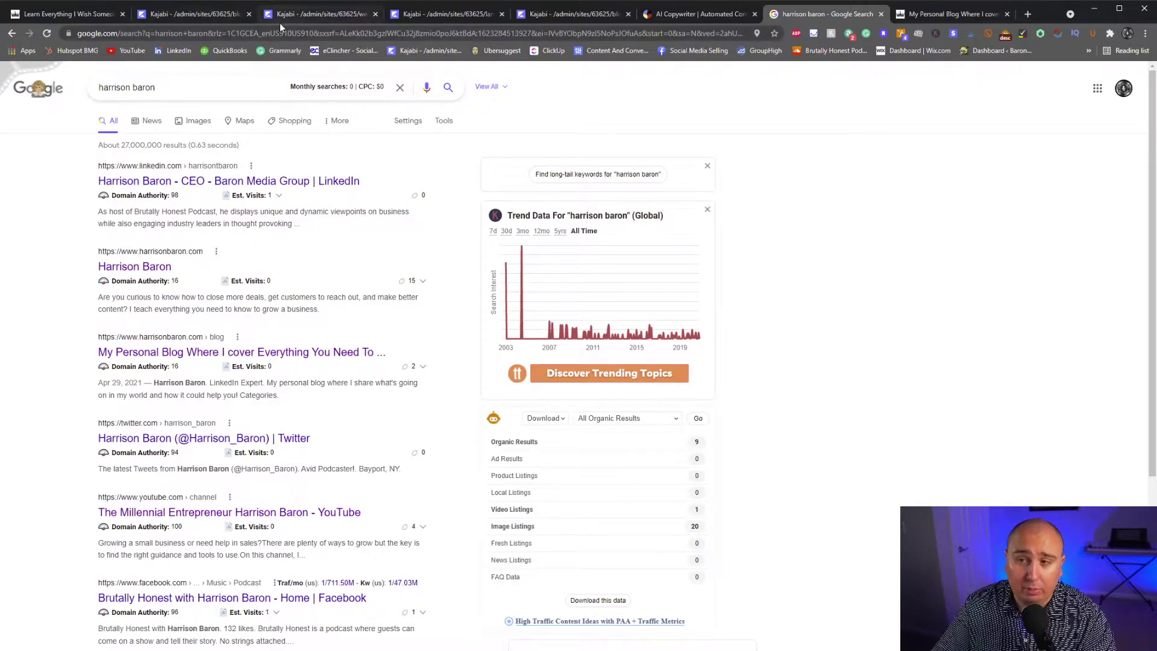
Return to Kajabi's blog settings, landing on the Site Settings overview
{"action": "left_click", "coordinate": [233, 17]}
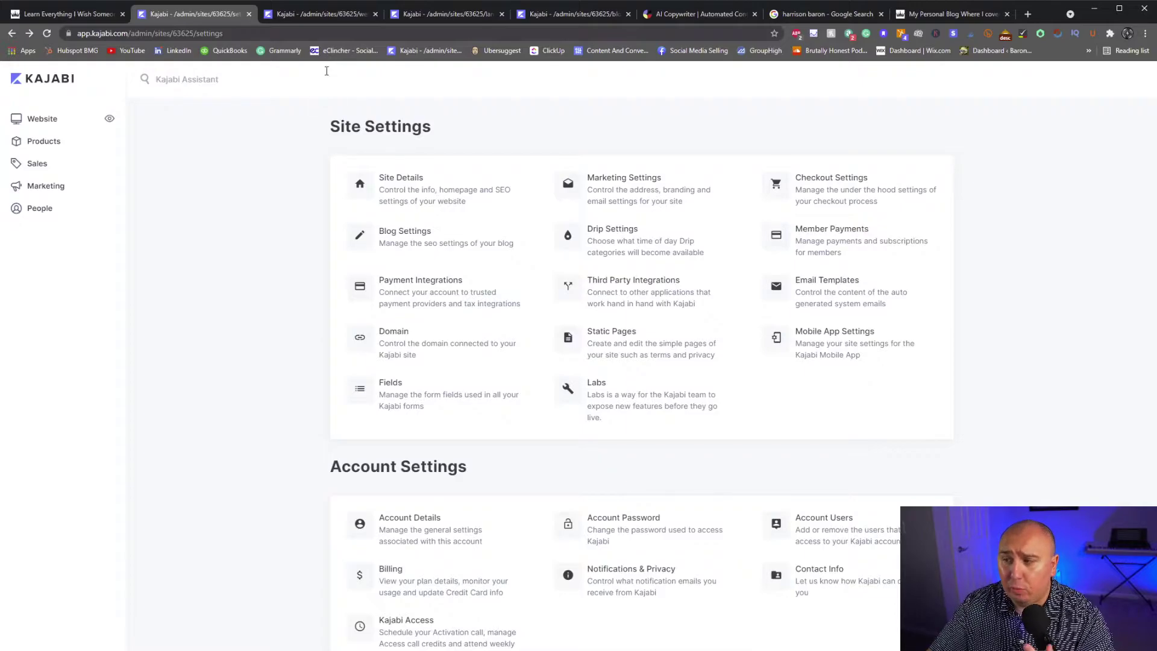
Go from Kajabi's Design page to the list of standalone pages
{"action": "left_click", "coordinate": [327, 20]}
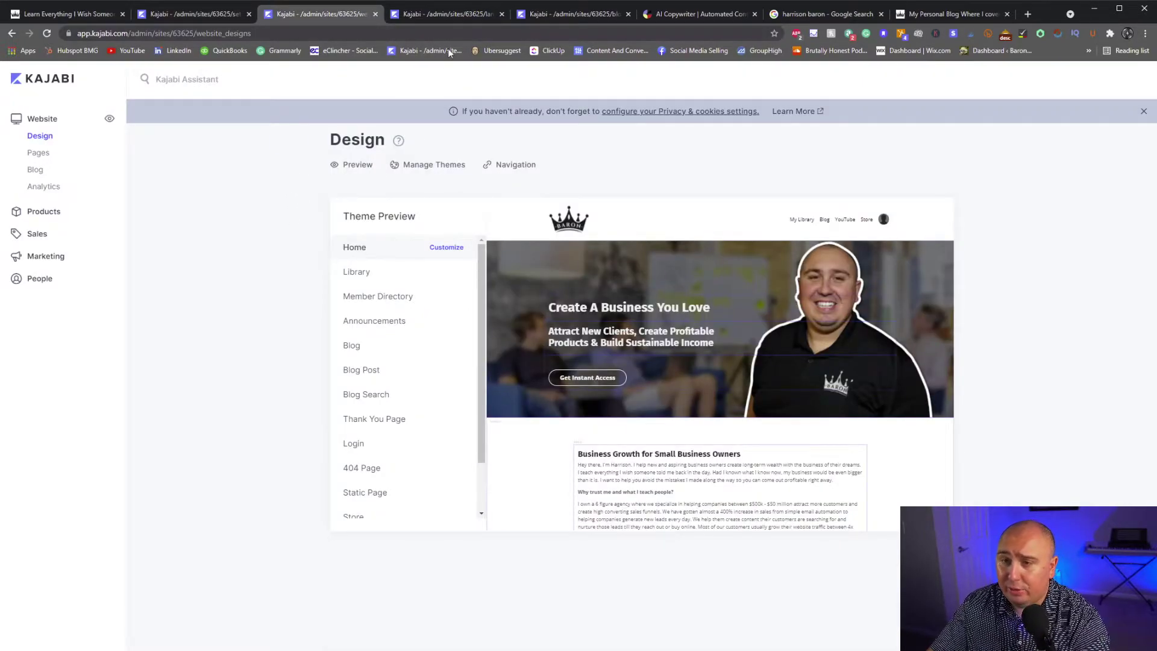
{"action": "left_click", "coordinate": [438, 17]}
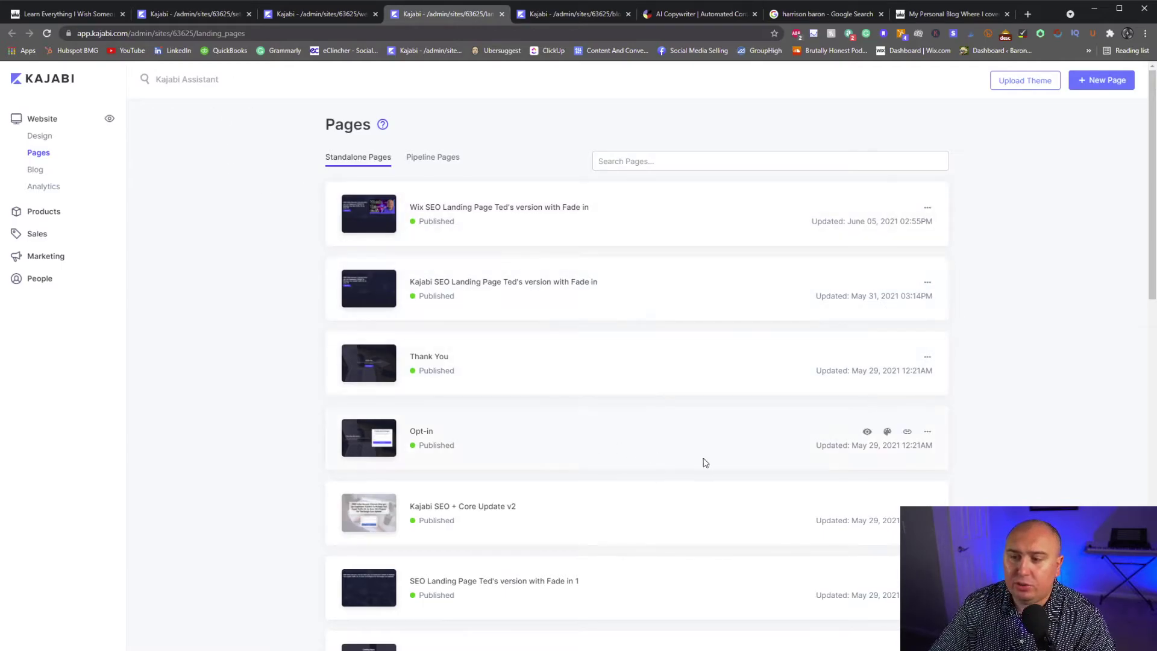
Open the Opt-in landing page's details and check its empty SEO title and description
{"action": "left_click", "coordinate": [429, 432]}
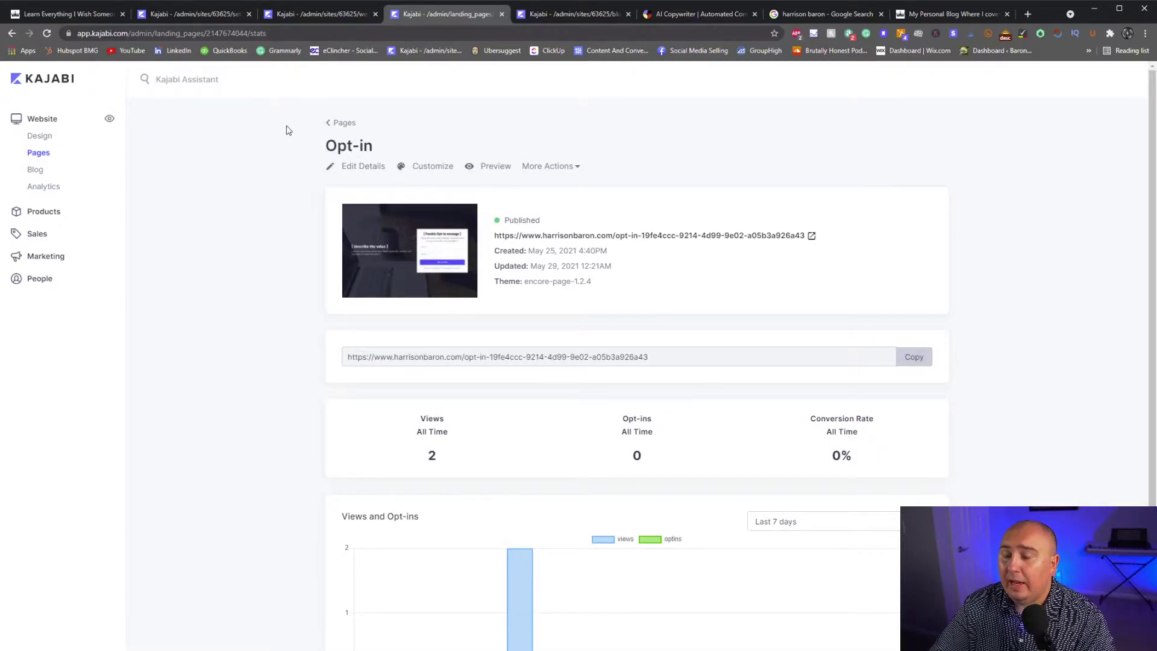
{"action": "left_click", "coordinate": [352, 167]}
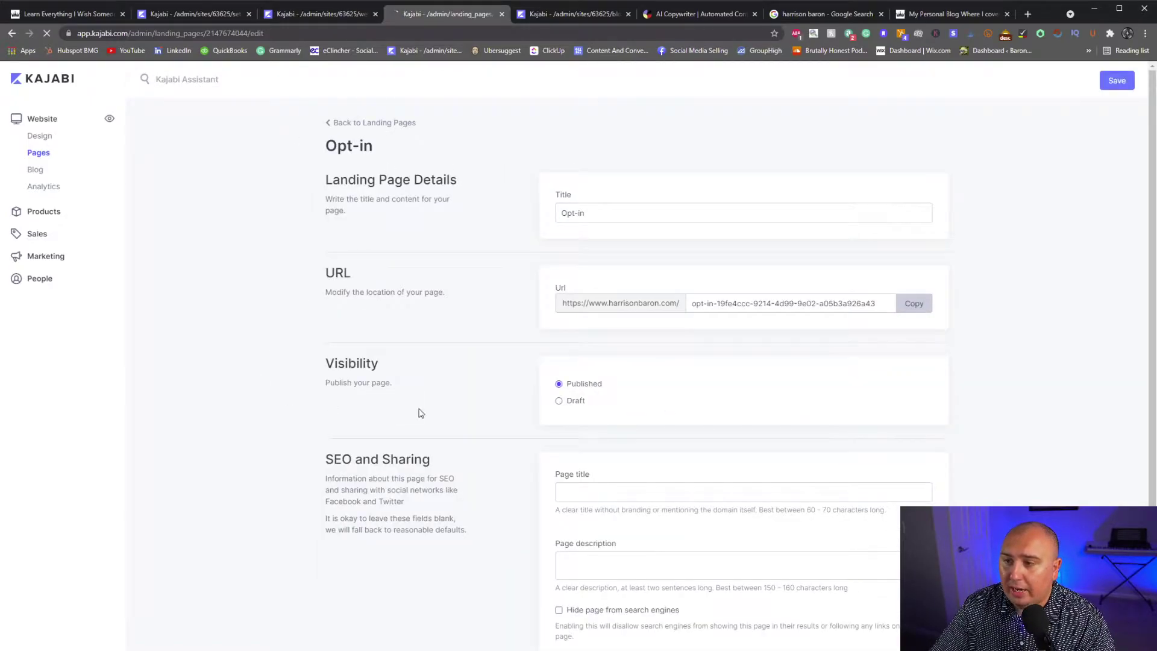
{"action": "scroll", "coordinate": [736, 465], "scroll_direction": "down", "scroll_amount": 2}
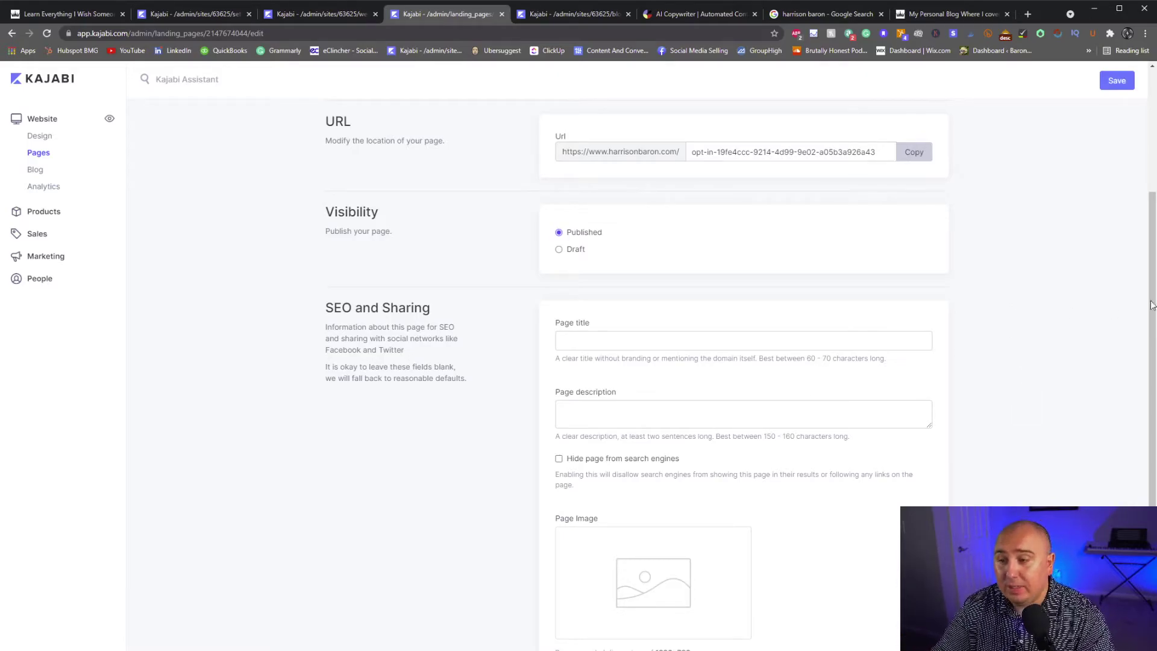
{"action": "scroll", "coordinate": [835, 336], "scroll_direction": "up", "scroll_amount": 3}
{"action": "scroll", "coordinate": [835, 336], "scroll_direction": "down", "scroll_amount": 3}
{"action": "scroll", "coordinate": [835, 336], "scroll_direction": "up", "scroll_amount": 2}
{"action": "scroll", "coordinate": [835, 339], "scroll_direction": "up", "scroll_amount": 1}
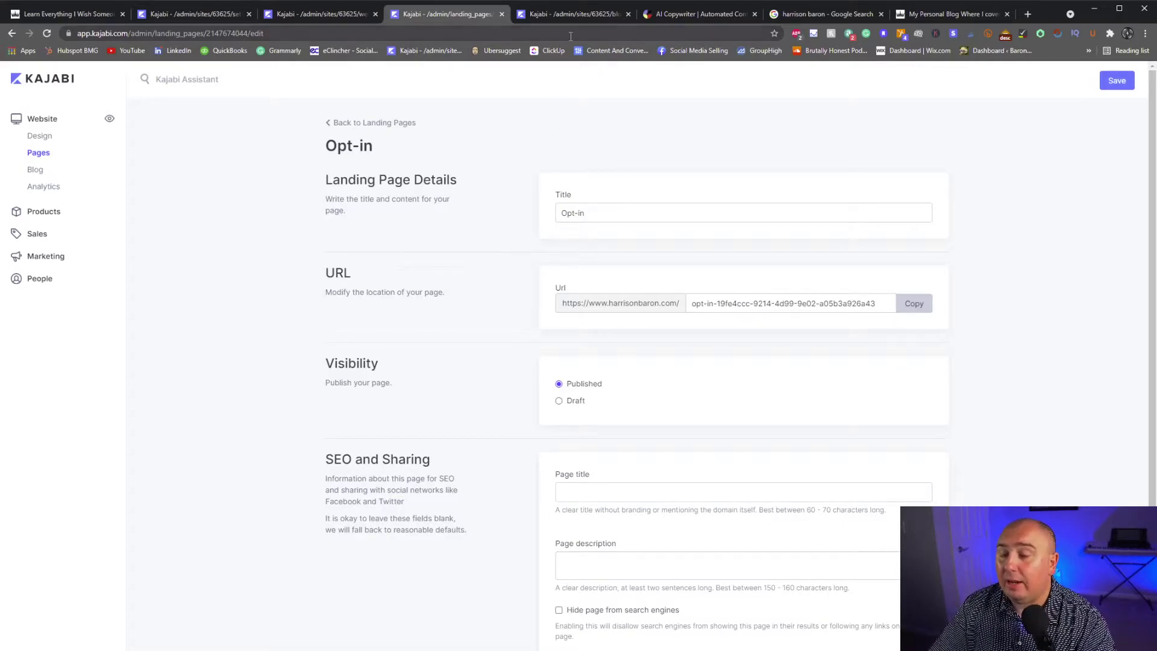
Open the post 'Why Your Customer Reviews Are Not Showing Up' and scroll to its empty SEO fields
{"action": "left_click", "coordinate": [558, 14]}
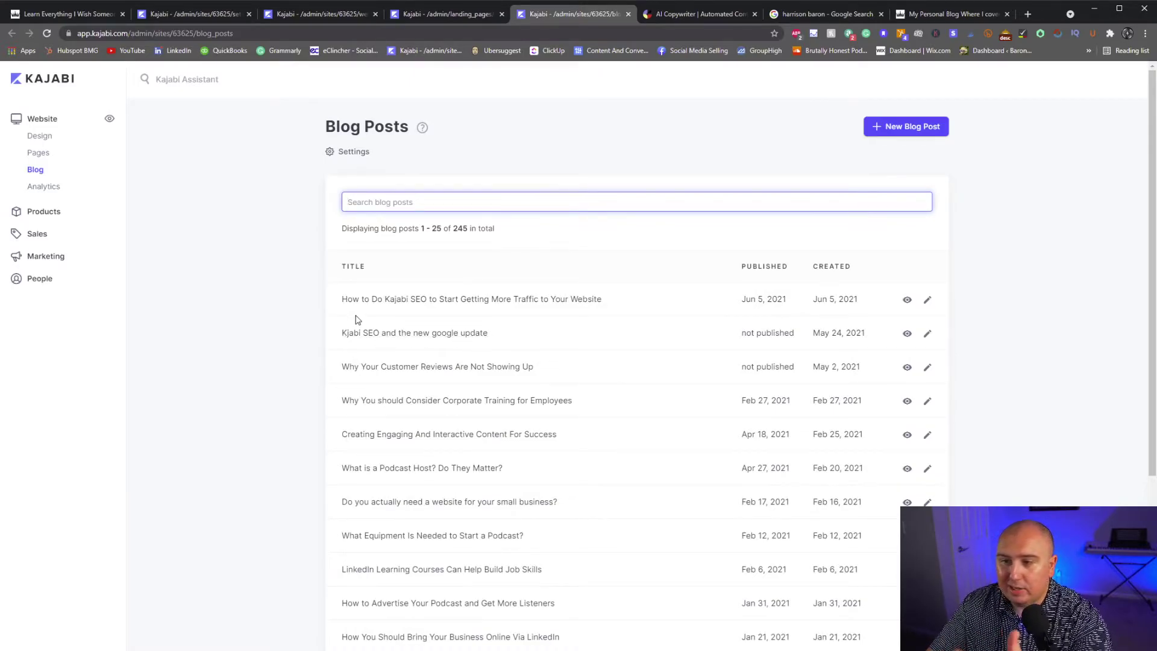
{"action": "left_click", "coordinate": [423, 373]}
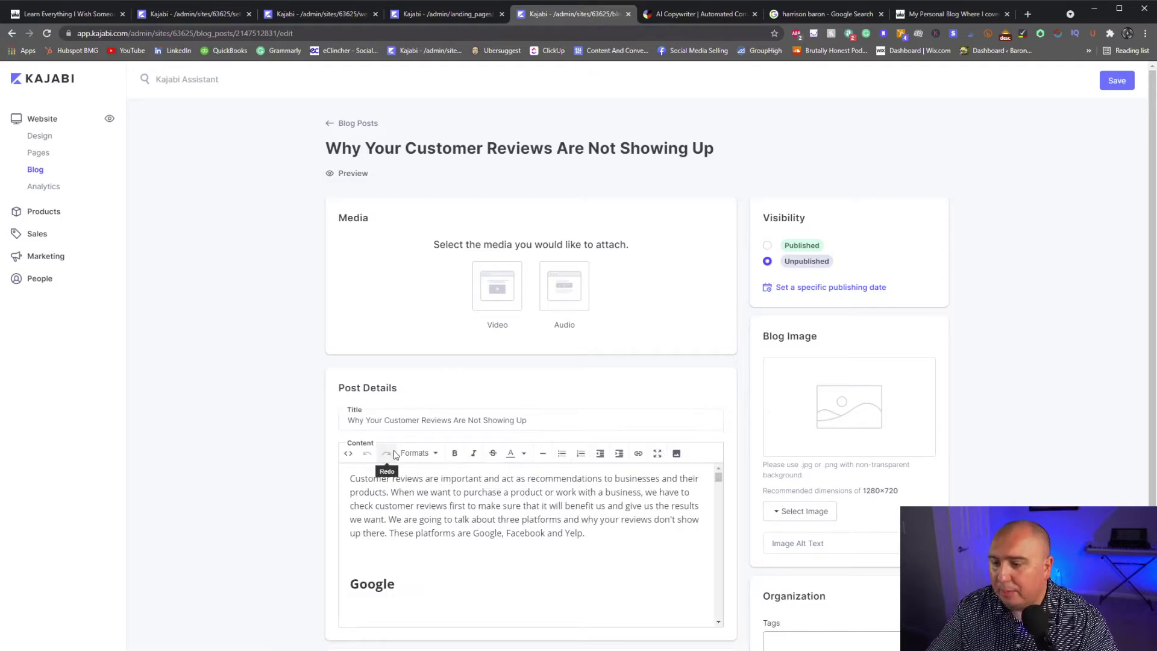
{"action": "scroll", "coordinate": [420, 500], "scroll_direction": "down", "scroll_amount": 3}
{"action": "scroll", "coordinate": [420, 500], "scroll_direction": "down", "scroll_amount": 10}
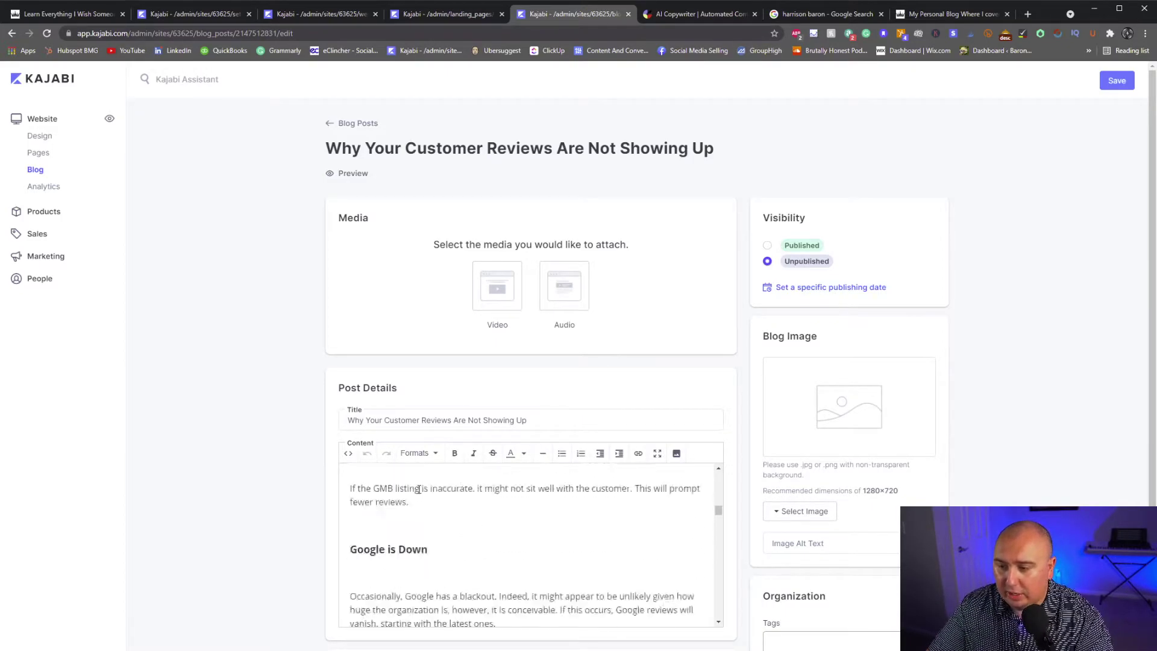
{"action": "scroll", "coordinate": [171, 493], "scroll_direction": "down", "scroll_amount": 1}
{"action": "scroll", "coordinate": [171, 493], "scroll_direction": "down", "scroll_amount": 5}
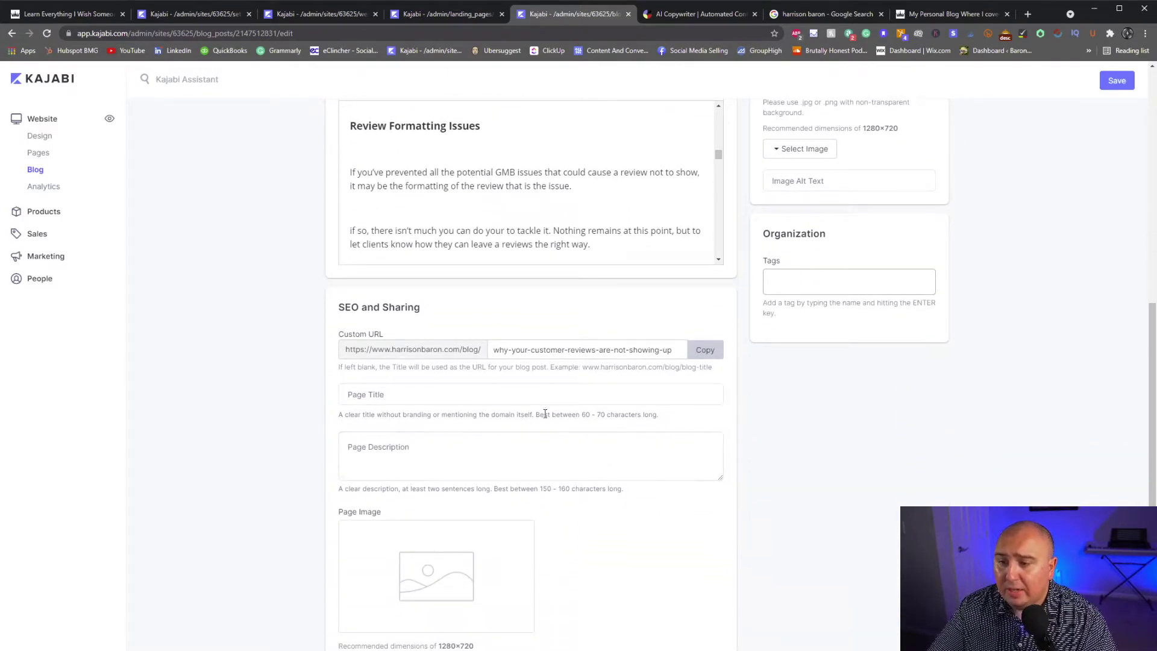
Paste the Kajabi post's title into Copysmith's Company Description field
{"action": "scroll", "coordinate": [537, 414], "scroll_direction": "up", "scroll_amount": 2}
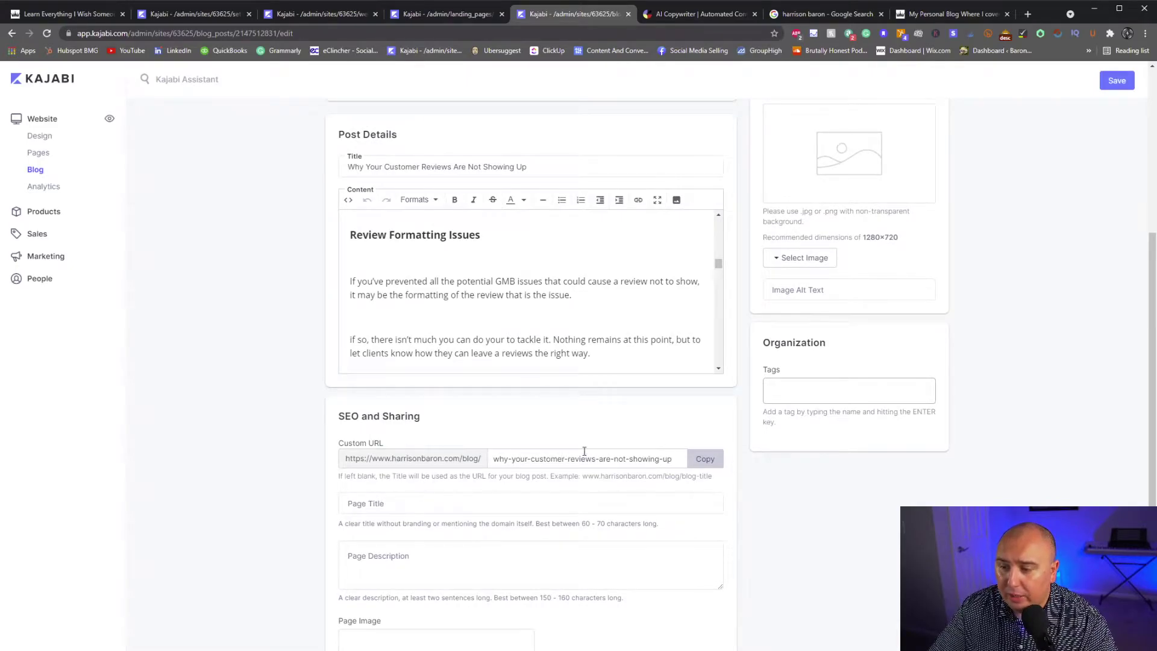
{"action": "left_click", "coordinate": [695, 561]}
{"action": "scroll", "coordinate": [506, 467], "scroll_direction": "up", "scroll_amount": 4}
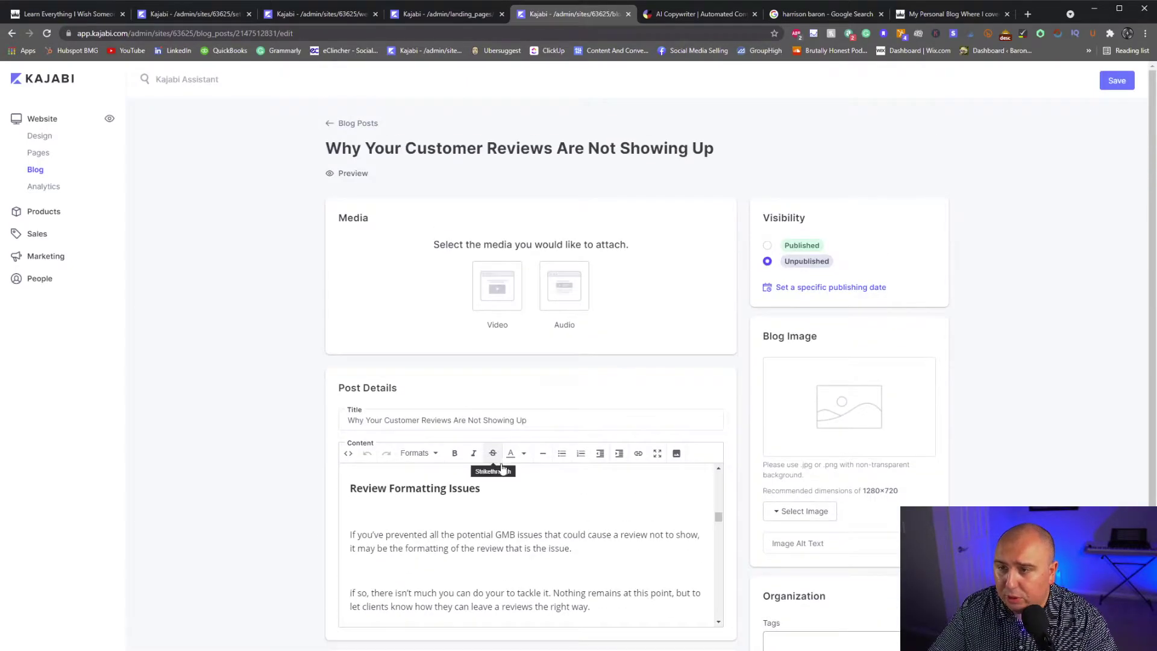
{"action": "triple_click", "coordinate": [564, 423]}
{"action": "key", "text": "ctrl+c"}
{"action": "left_click", "coordinate": [729, 15]}
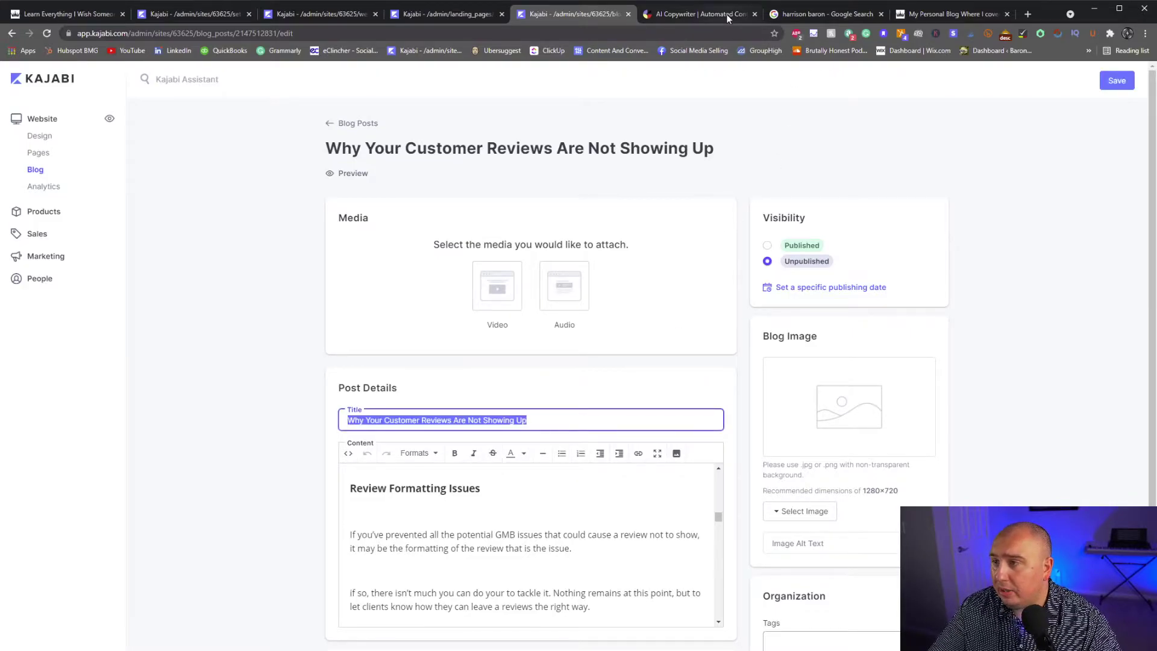
{"action": "left_click_drag", "start_coordinate": [298, 274], "coordinate": [36, 274]}
{"action": "key", "text": "ctrl+v"}
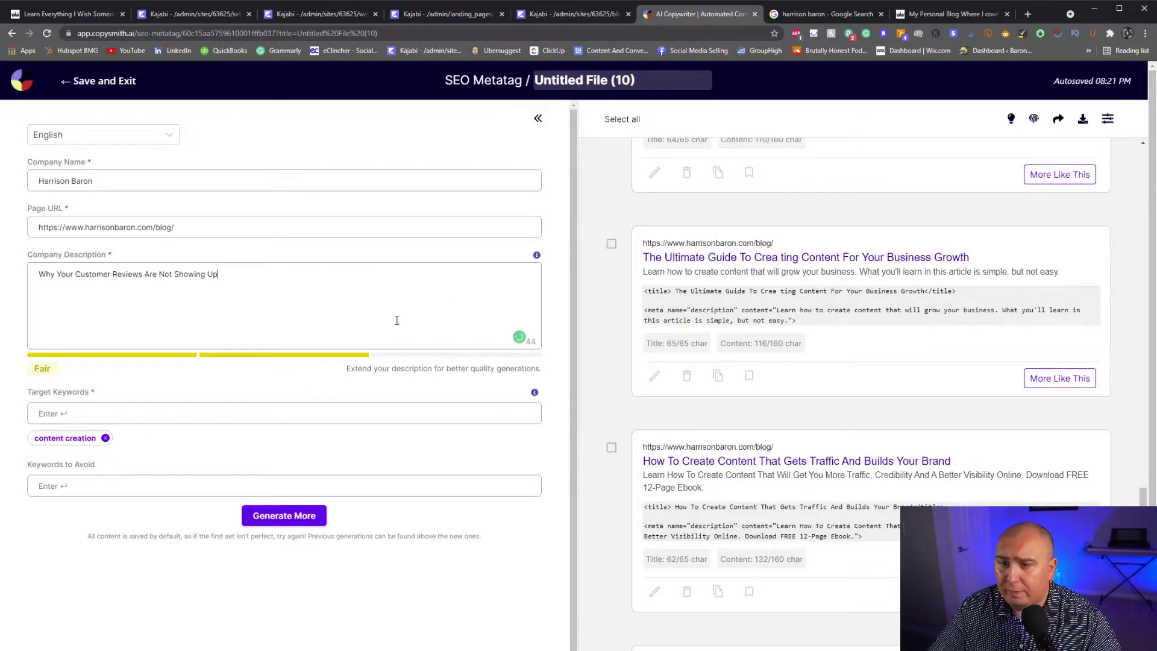
Replace the Company Description with the full post text and generate more metatag suggestions
{"action": "left_click", "coordinate": [573, 15]}
{"action": "left_click", "coordinate": [458, 559]}
{"action": "key", "text": "ctrl+a"}
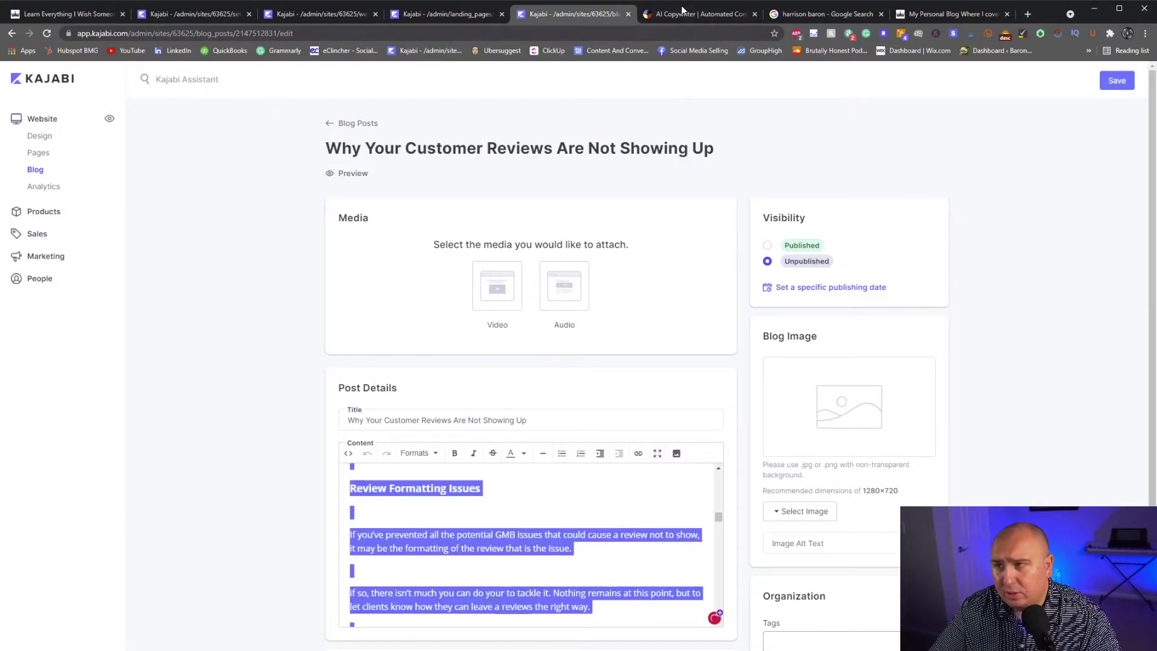
{"action": "left_click", "coordinate": [685, 15]}
{"action": "double_click", "coordinate": [167, 319]}
{"action": "key", "text": "ctrl+a"}
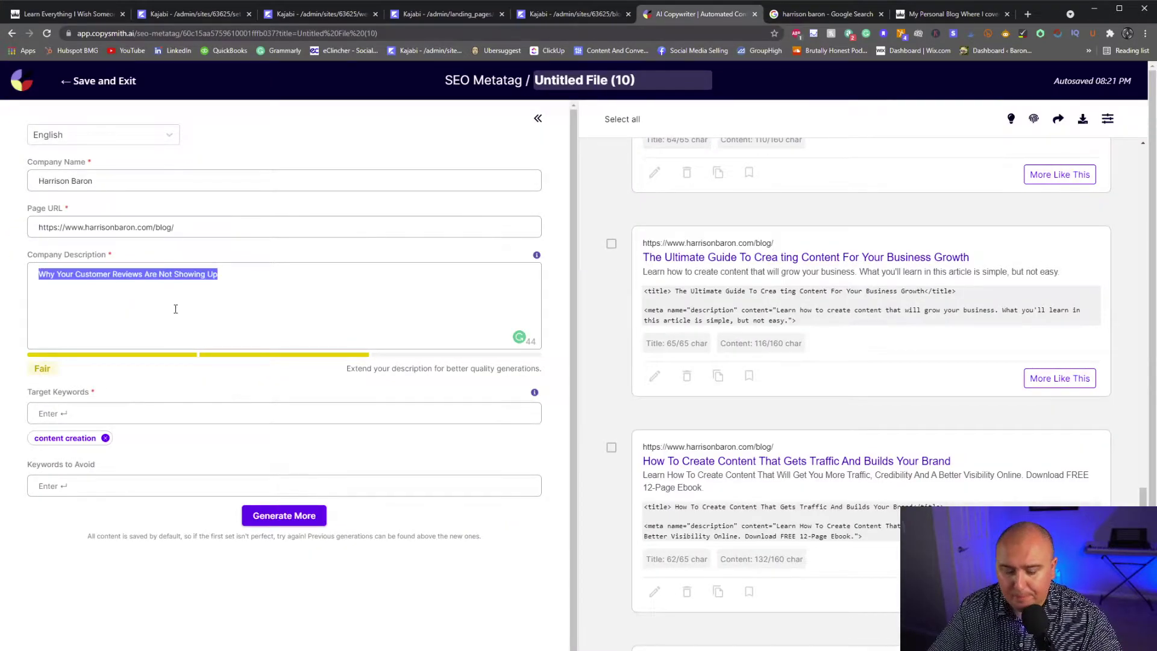
{"action": "key", "text": "ctrl+v"}
{"action": "left_click", "coordinate": [304, 522]}
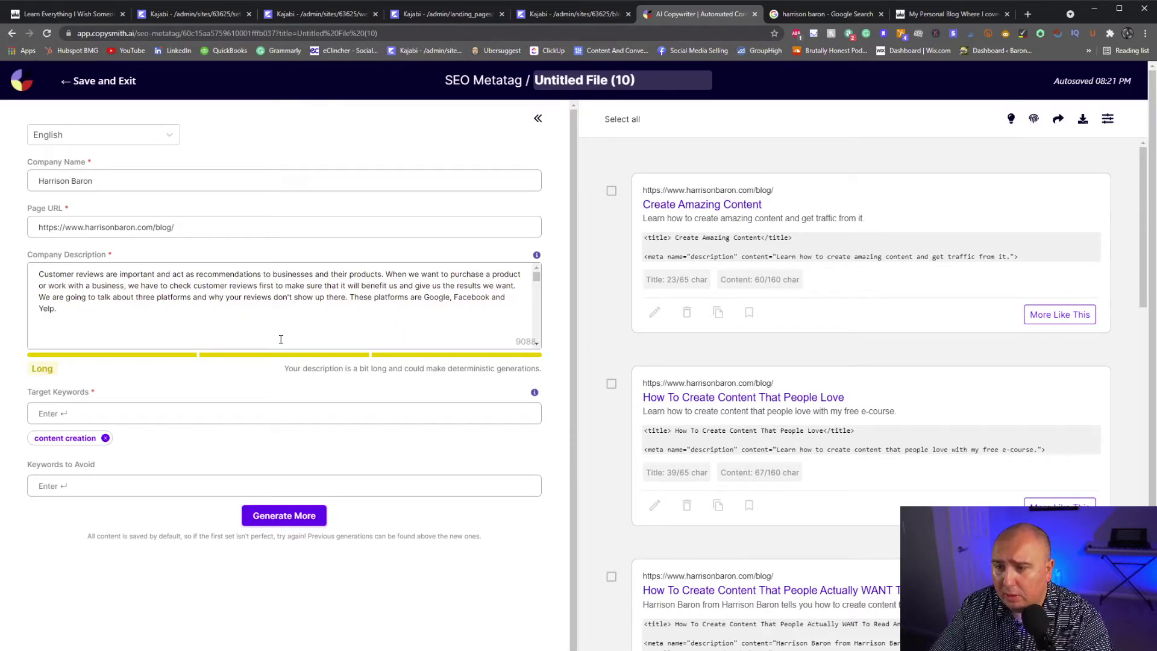
Replace the Company Description with the post's 394-character customer-reviews intro paragraph
{"action": "scroll", "coordinate": [281, 339], "scroll_direction": "down", "scroll_amount": 12}
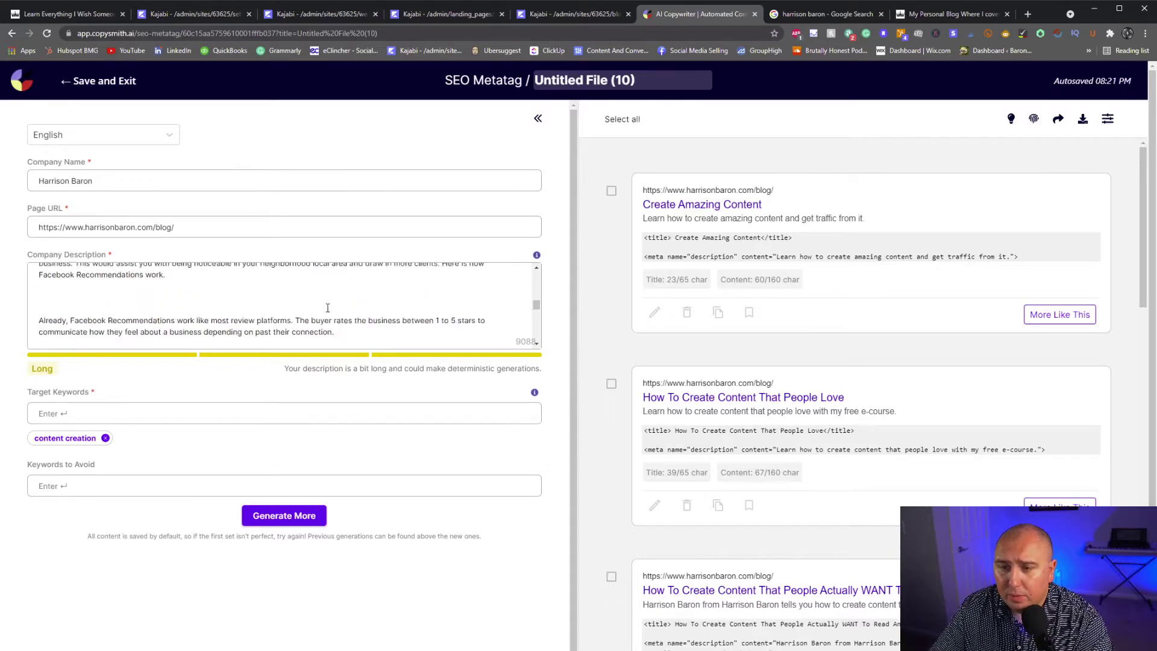
{"action": "left_click", "coordinate": [588, 17]}
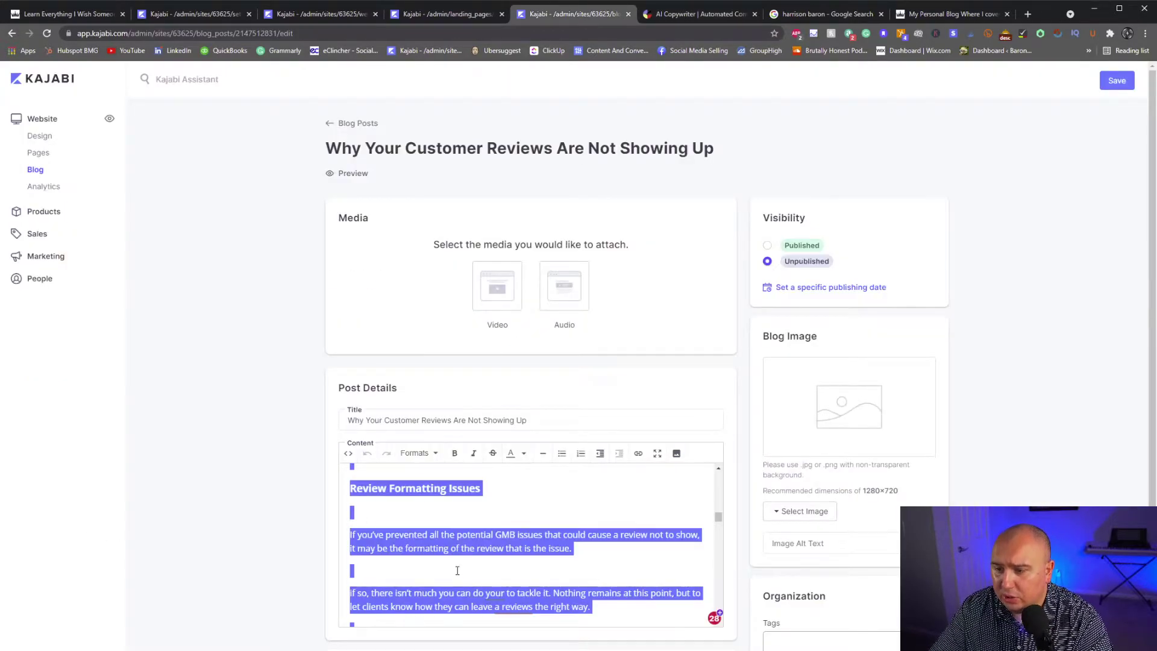
{"action": "scroll", "coordinate": [449, 567], "scroll_direction": "up", "scroll_amount": 10}
{"action": "left_click", "coordinate": [586, 533]}
{"action": "triple_click", "coordinate": [586, 533]}
{"action": "key", "text": "ctrl+c"}
{"action": "left_click", "coordinate": [699, 14]}
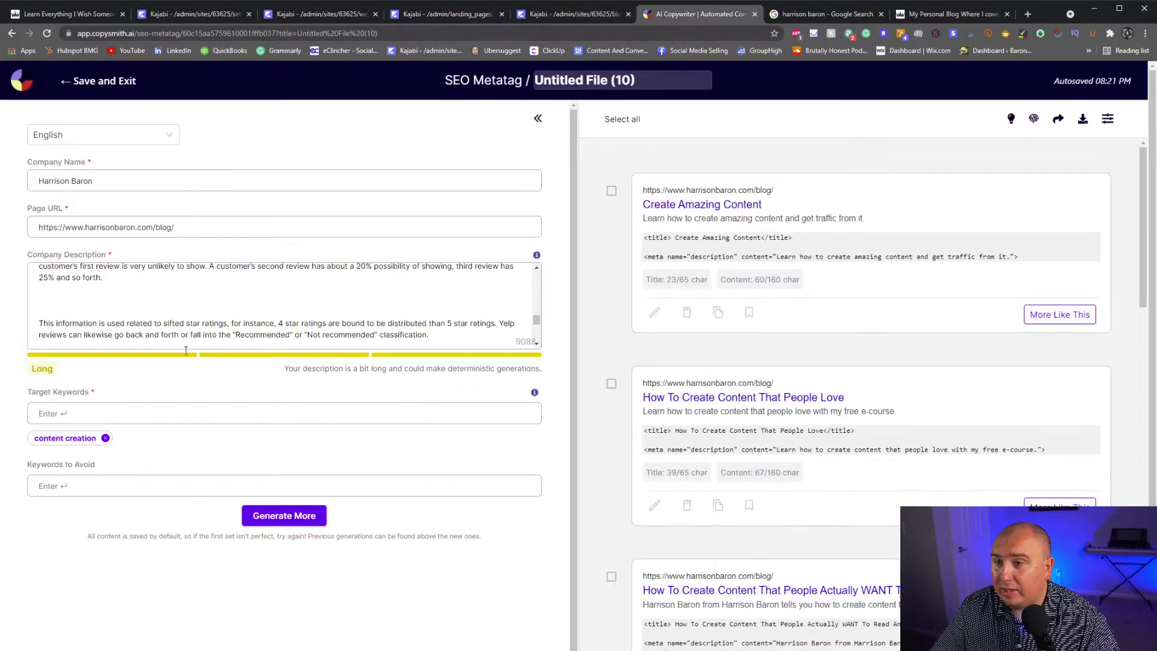
{"action": "key", "text": "ctrl+a"}
{"action": "key", "text": "ctrl+v"}
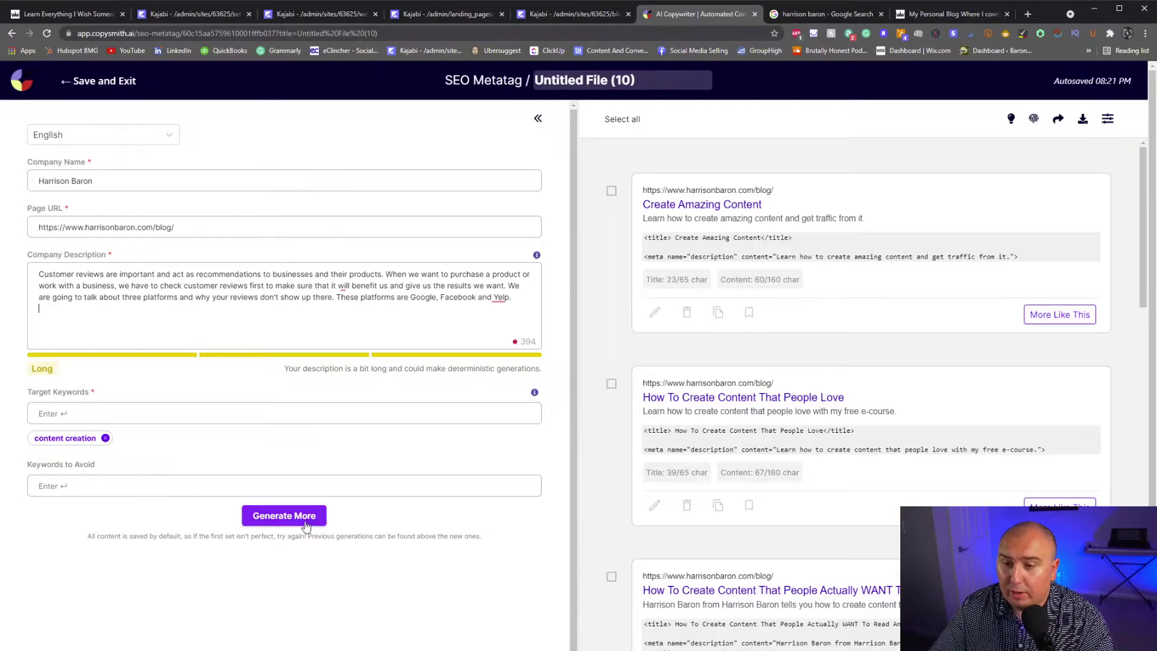
Generate metatags from the intro paragraph, then search Google for 'pros and cons of alignable'
{"action": "left_click", "coordinate": [245, 519]}
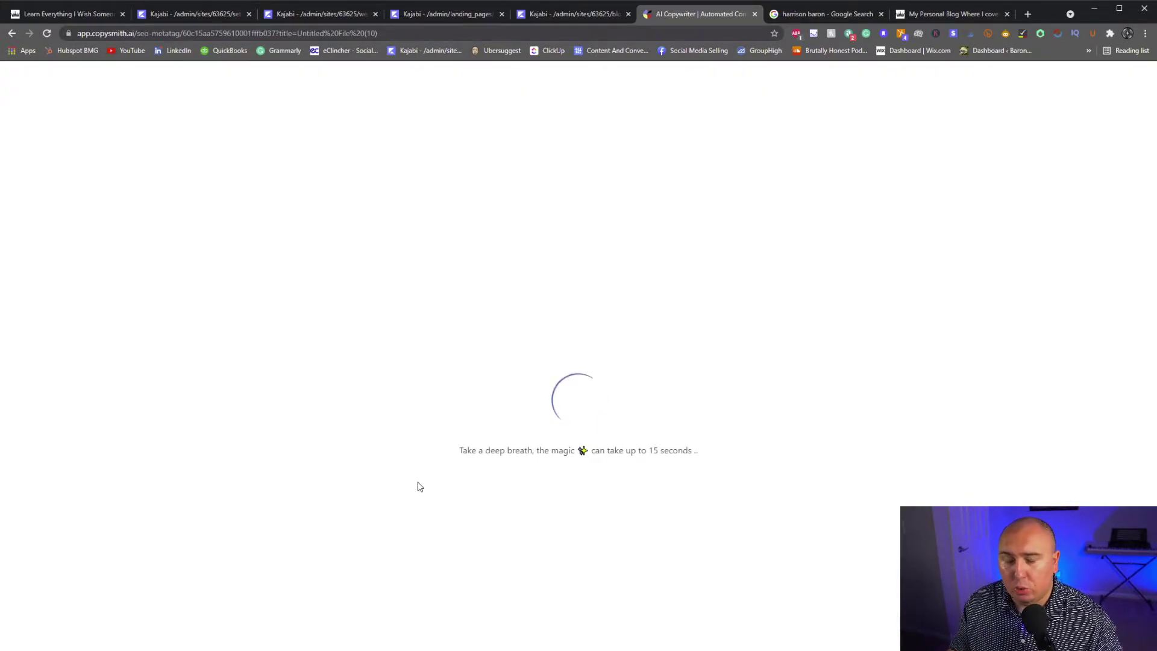
{"action": "left_click", "coordinate": [790, 5]}
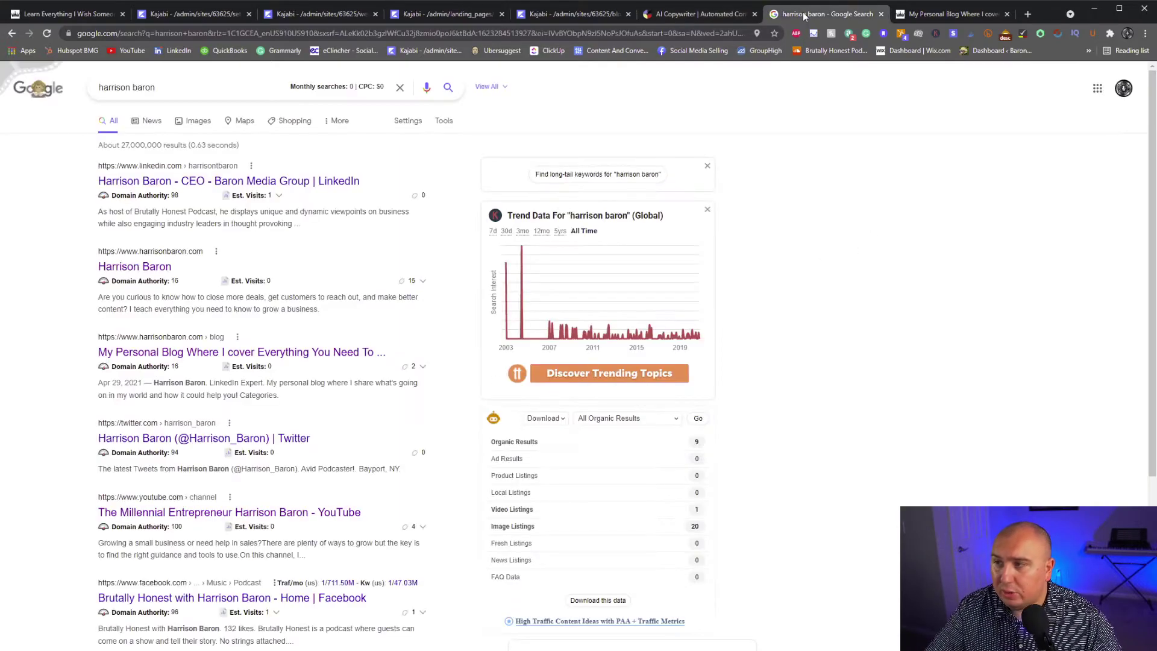
{"action": "triple_click", "coordinate": [190, 92]}
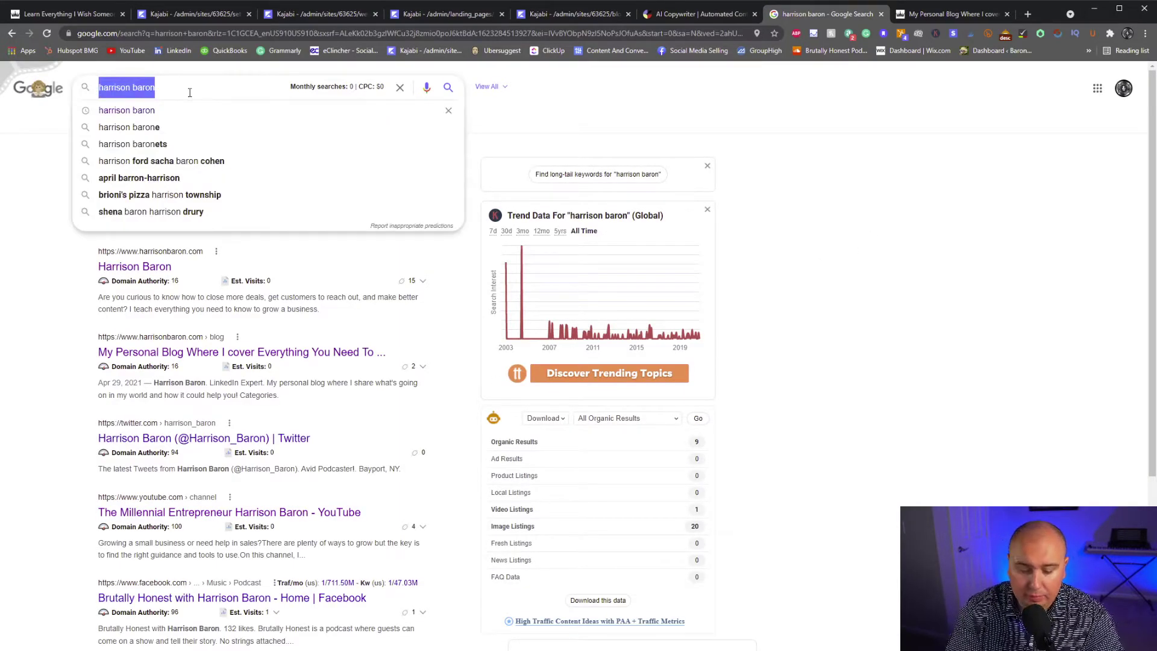
{"action": "type", "text": "pros and cons"}
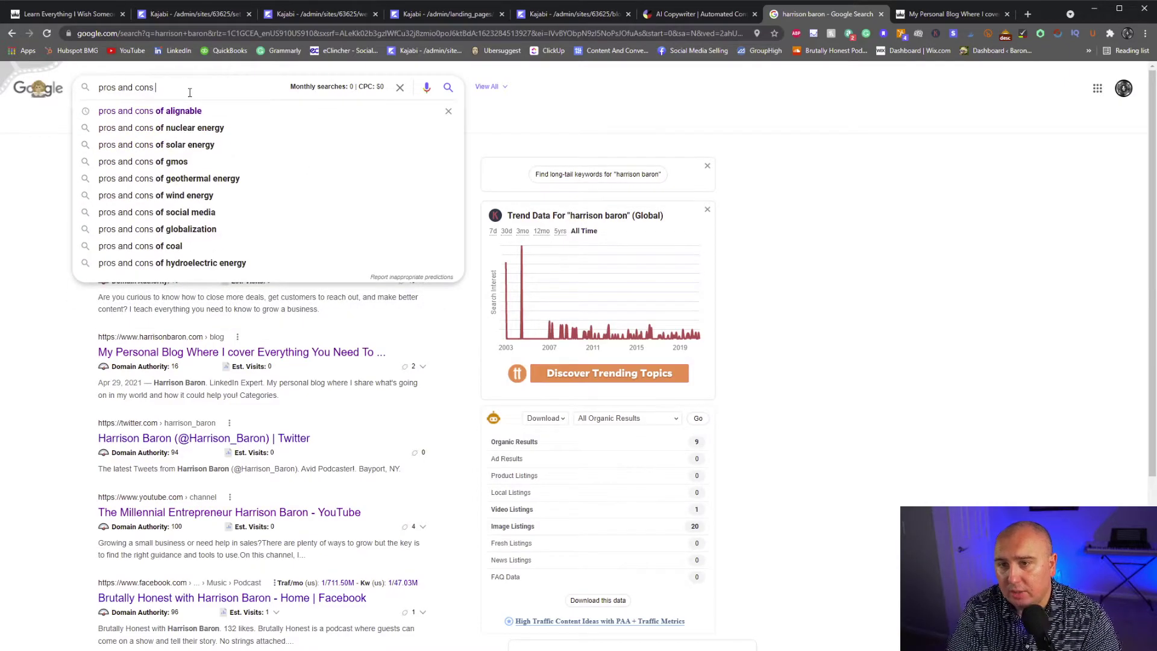
{"action": "key", "text": "Down"}
{"action": "key", "text": "Return"}
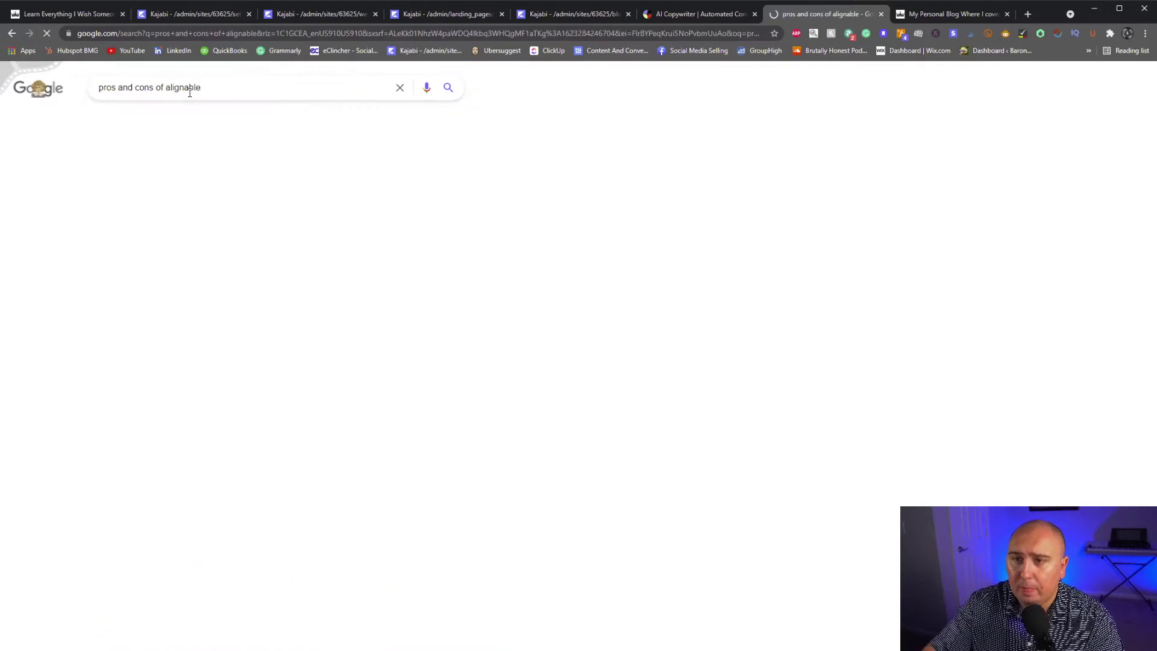
Open the LinkedIn vs Alignable Pinterest pin in a new tab, then return to Copysmith's metatag results
{"action": "scroll", "coordinate": [482, 271], "scroll_direction": "down", "scroll_amount": 4}
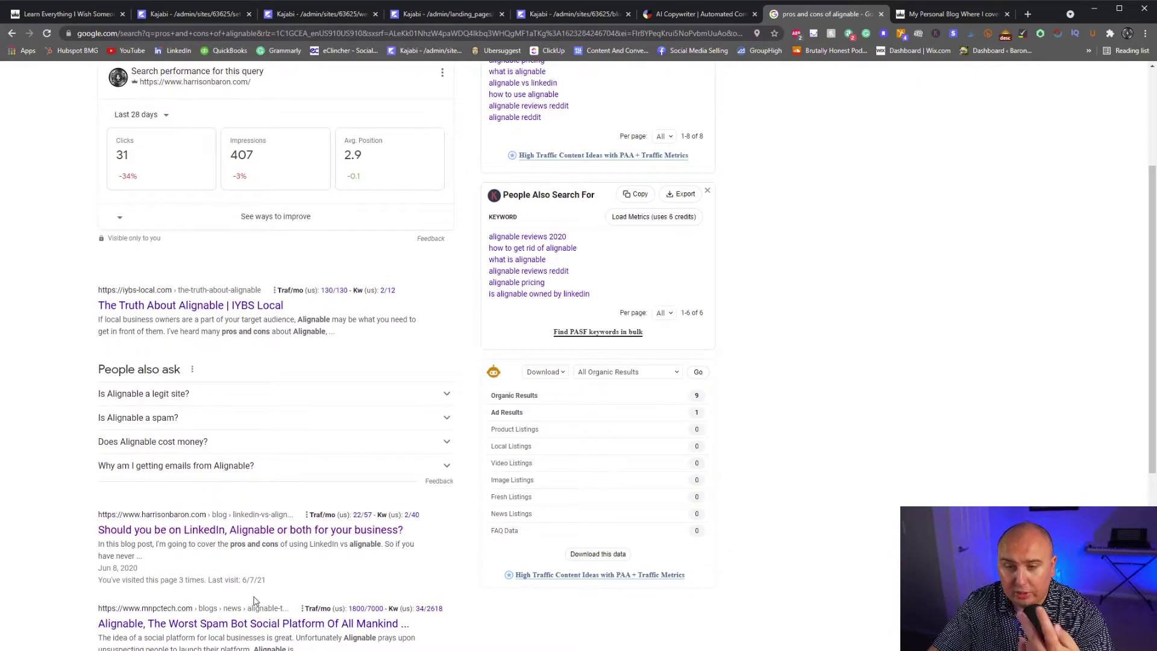
{"action": "scroll", "coordinate": [232, 606], "scroll_direction": "down", "scroll_amount": 3}
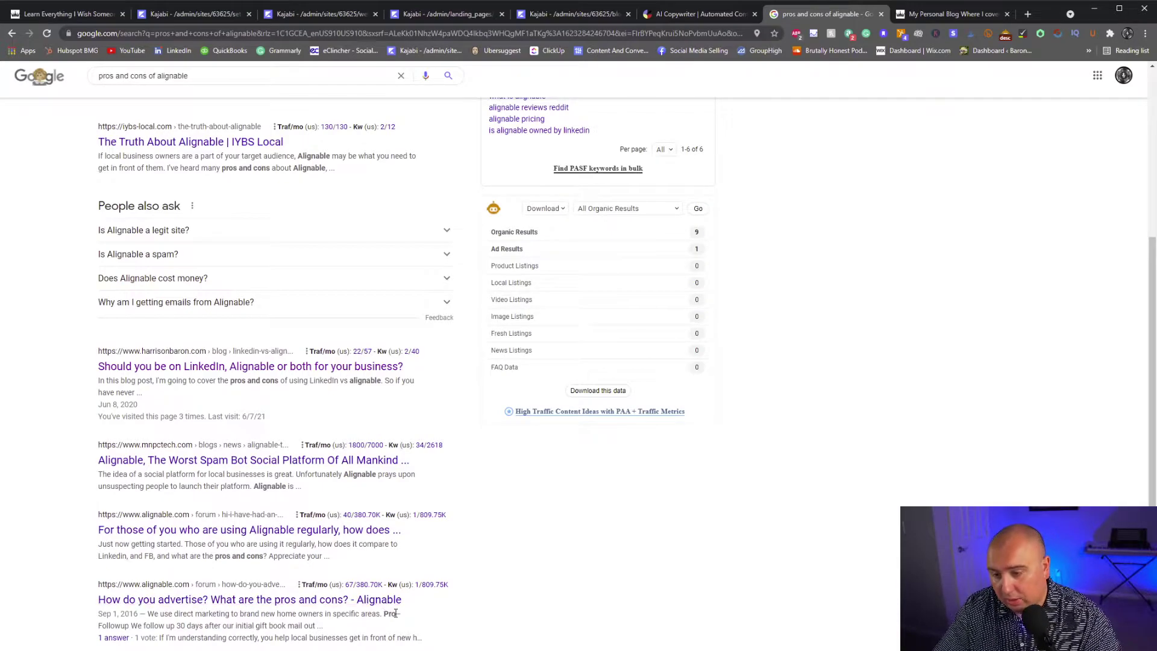
{"action": "scroll", "coordinate": [211, 640], "scroll_direction": "down", "scroll_amount": 1}
{"action": "scroll", "coordinate": [211, 640], "scroll_direction": "down", "scroll_amount": 3}
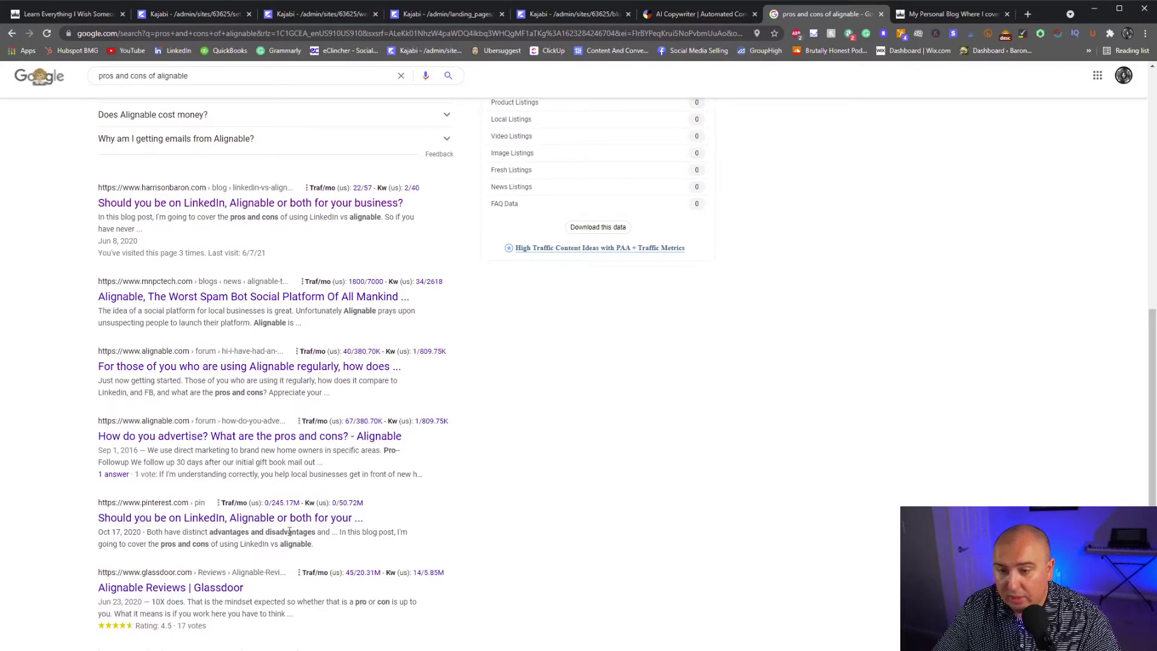
{"action": "left_click", "coordinate": [263, 526]}
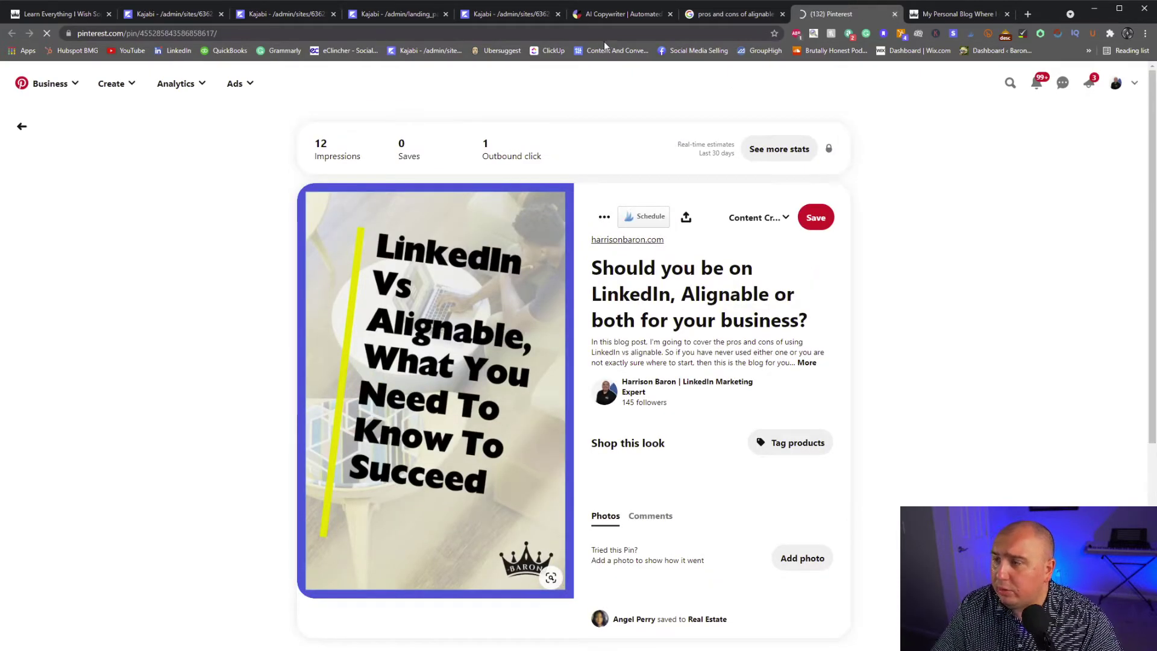
{"action": "left_click", "coordinate": [722, 18]}
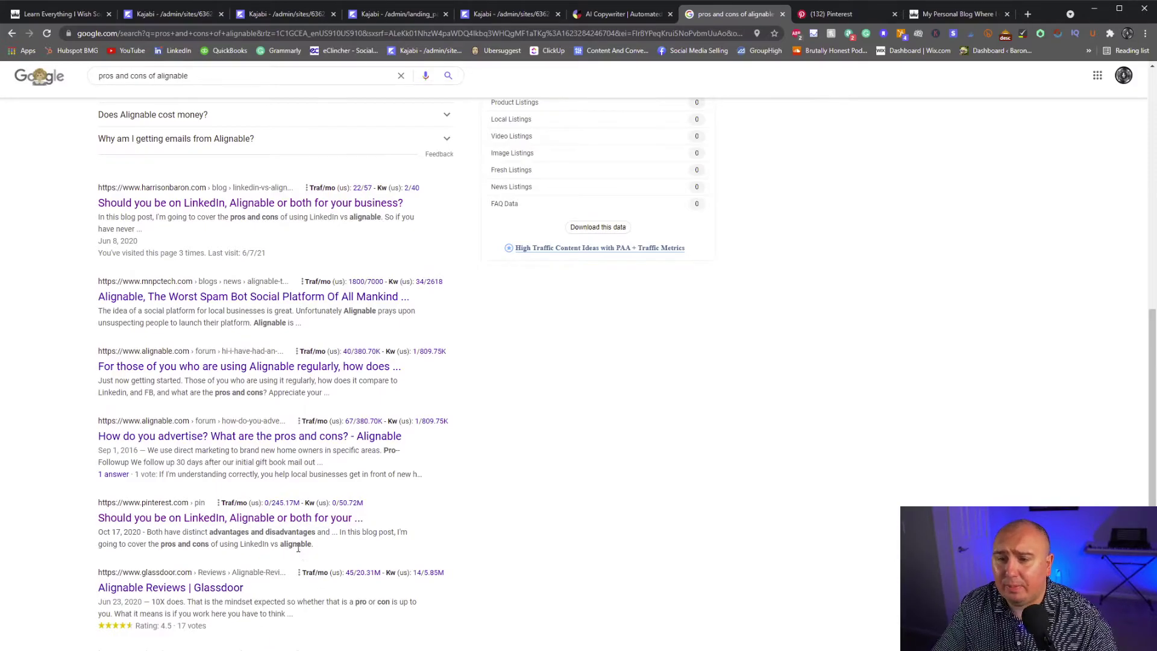
{"action": "scroll", "coordinate": [244, 473], "scroll_direction": "up", "scroll_amount": 3}
{"action": "scroll", "coordinate": [243, 474], "scroll_direction": "up", "scroll_amount": 5}
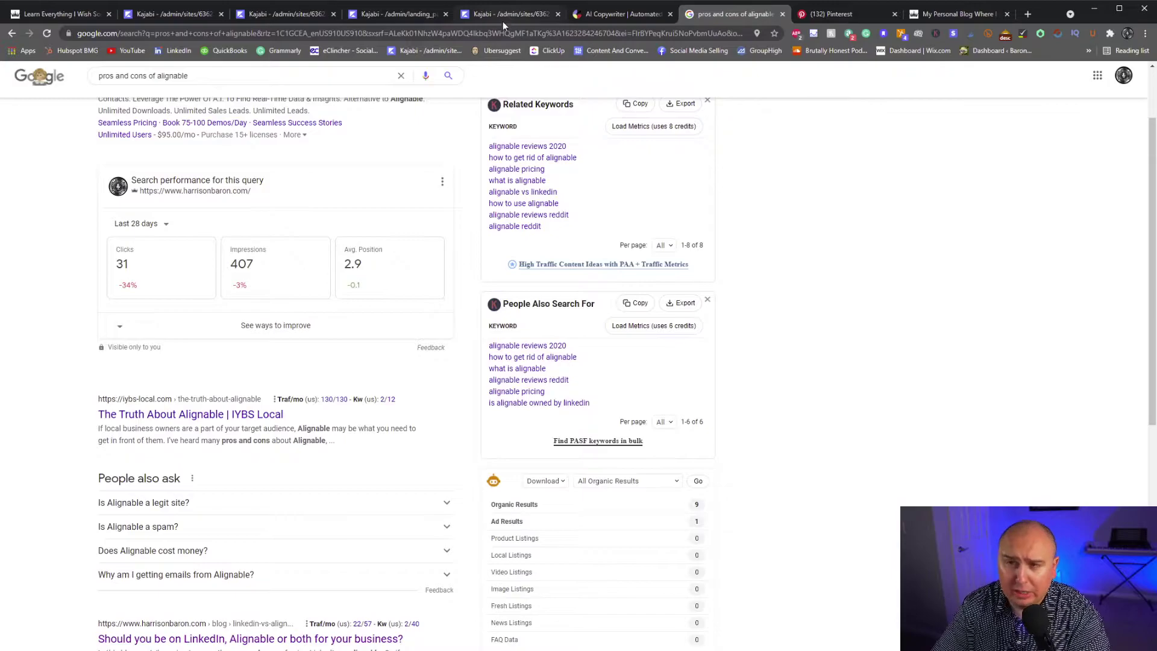
{"action": "left_click", "coordinate": [588, 14]}
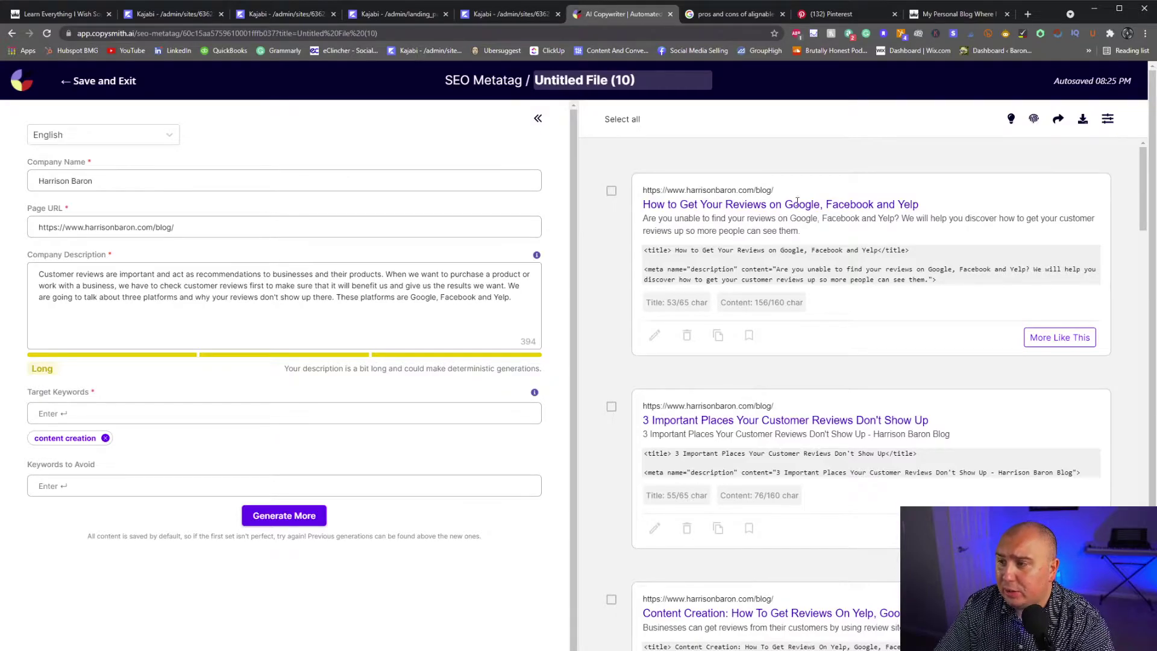
Put 'How to Get Your Reviews on Google, Facebook and Yelp' in the Kajabi post's SEO page title
{"action": "left_click_drag", "start_coordinate": [914, 200], "coordinate": [645, 216]}
{"action": "key", "text": "ctrl+c"}
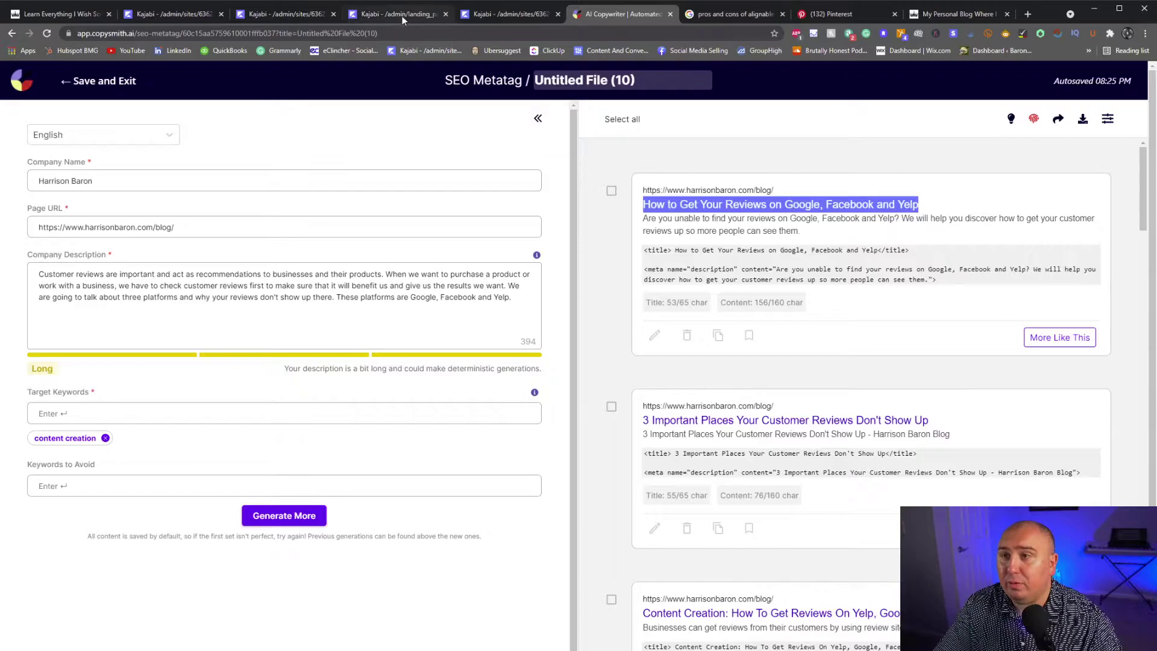
{"action": "left_click", "coordinate": [408, 16]}
{"action": "left_click", "coordinate": [516, 13]}
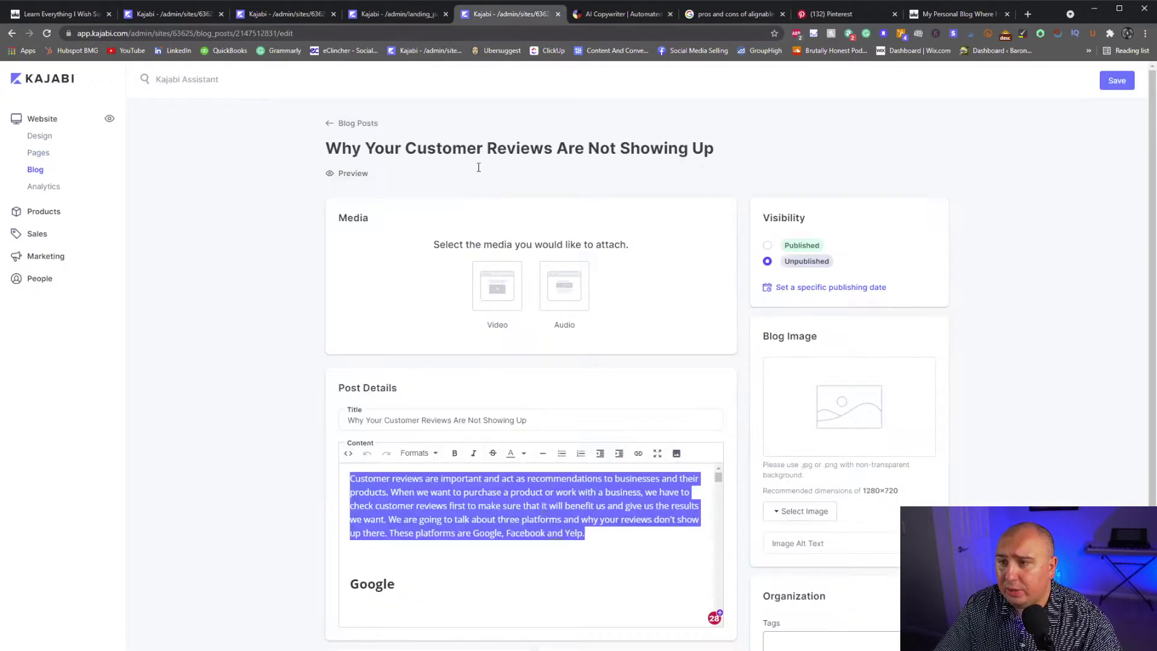
{"action": "scroll", "coordinate": [480, 560], "scroll_direction": "down", "scroll_amount": 3}
{"action": "scroll", "coordinate": [415, 639], "scroll_direction": "down", "scroll_amount": 5}
{"action": "left_click", "coordinate": [506, 430]}
{"action": "key", "text": "ctrl+v"}
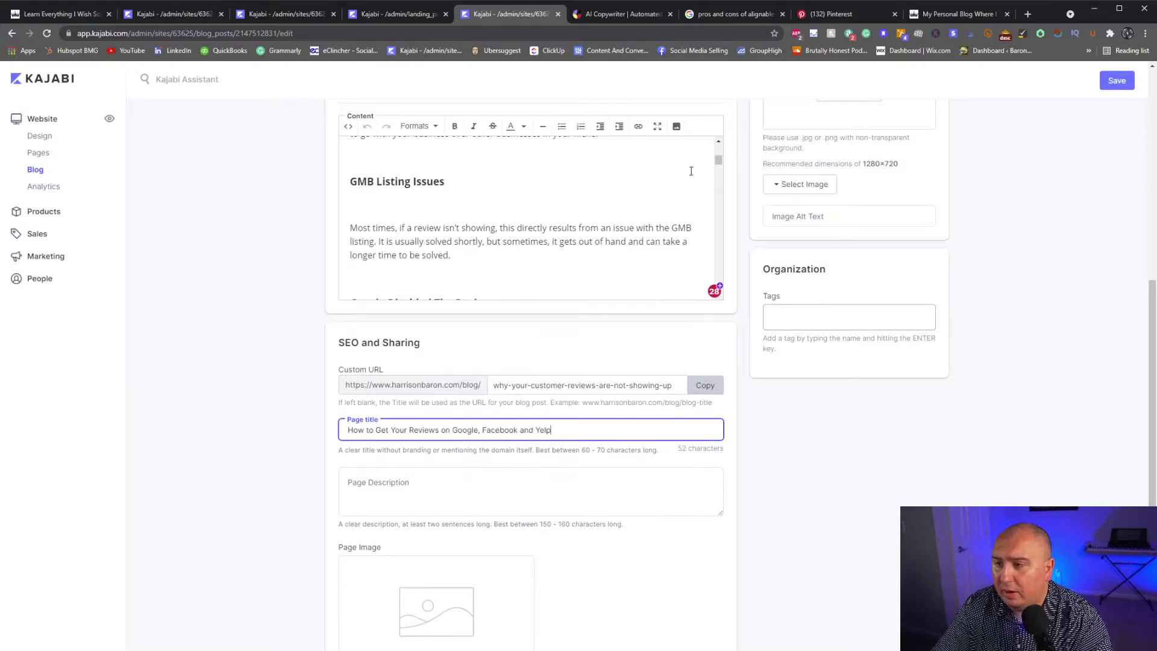
Copy Copysmith's 200-character Google reviews description into the SEO page description field
{"action": "left_click", "coordinate": [729, 14]}
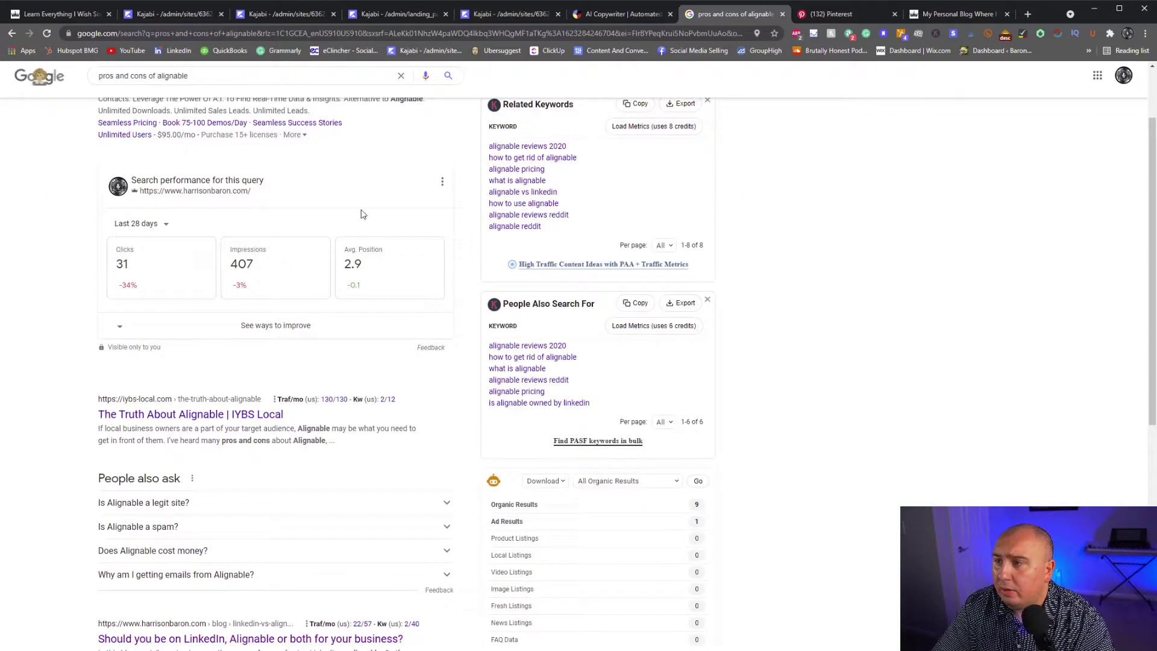
{"action": "left_click", "coordinate": [629, 14]}
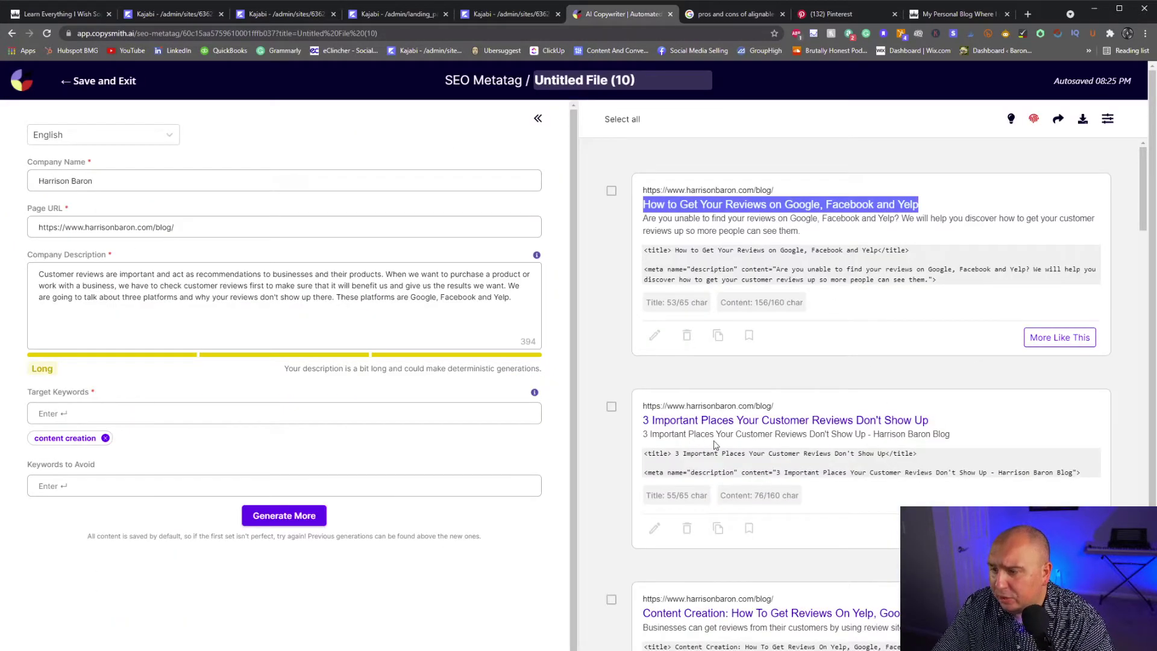
{"action": "scroll", "coordinate": [772, 490], "scroll_direction": "down", "scroll_amount": 10}
{"action": "scroll", "coordinate": [691, 483], "scroll_direction": "down", "scroll_amount": 2}
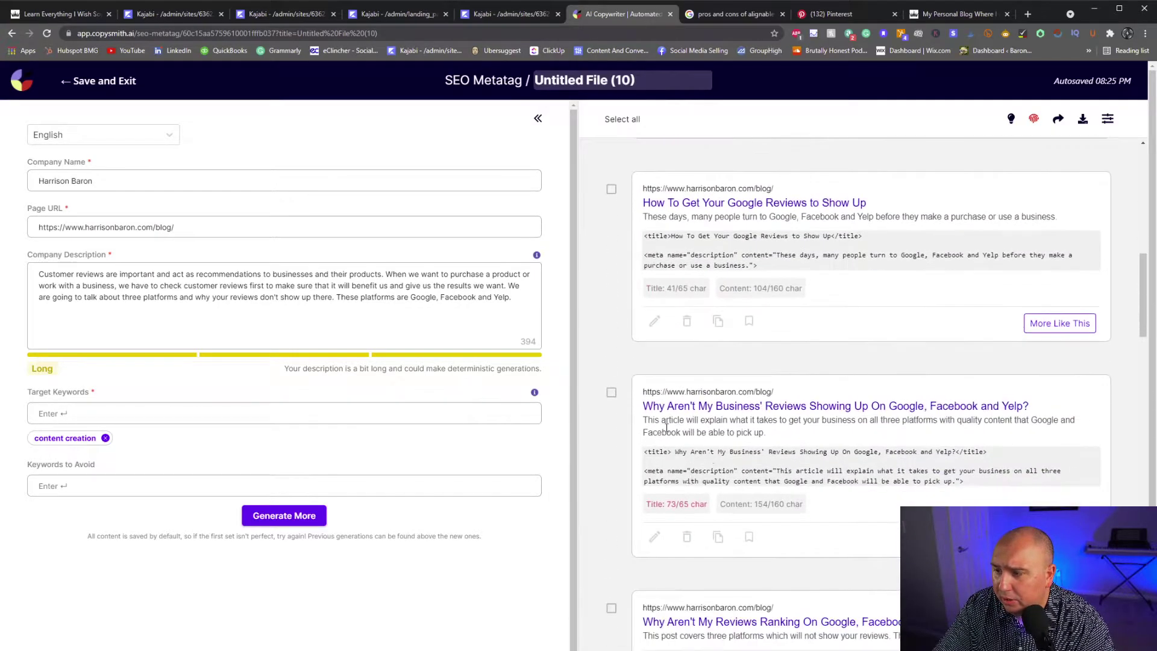
{"action": "left_click_drag", "start_coordinate": [793, 421], "coordinate": [1012, 422]}
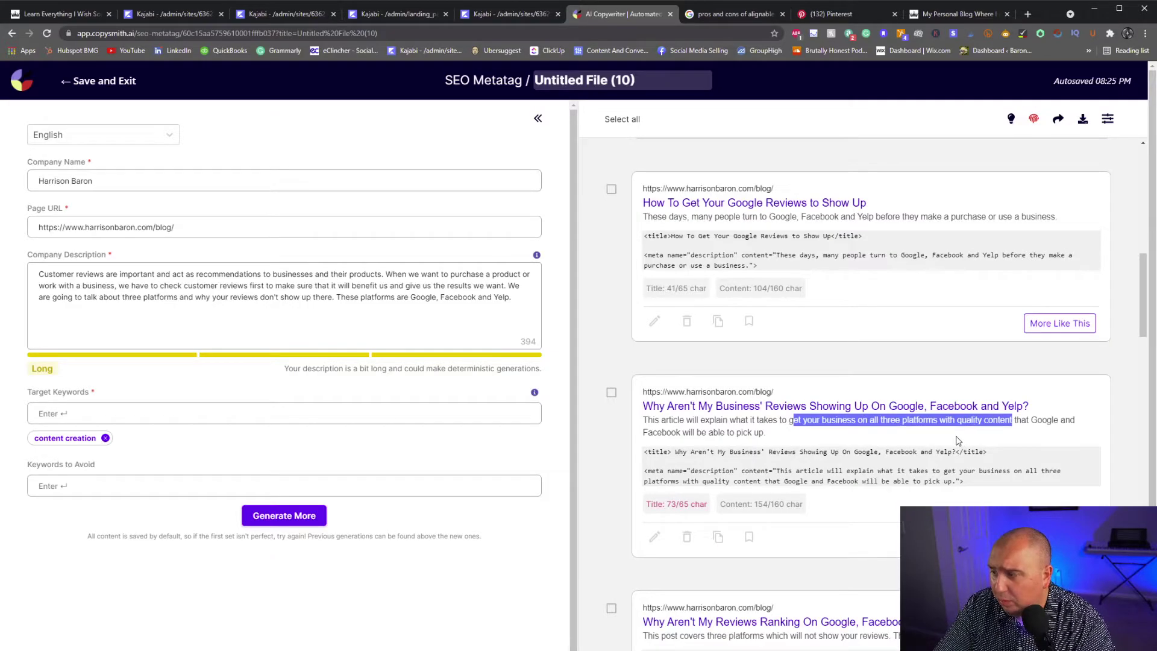
{"action": "scroll", "coordinate": [808, 440], "scroll_direction": "down", "scroll_amount": 3}
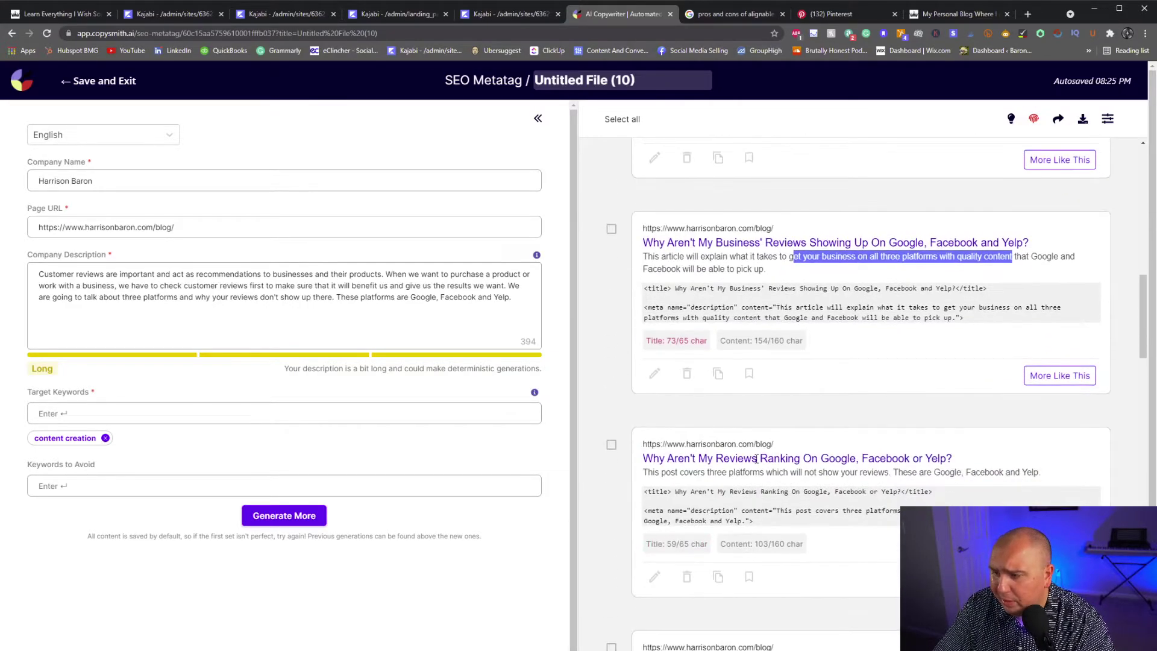
{"action": "scroll", "coordinate": [752, 463], "scroll_direction": "down", "scroll_amount": 5}
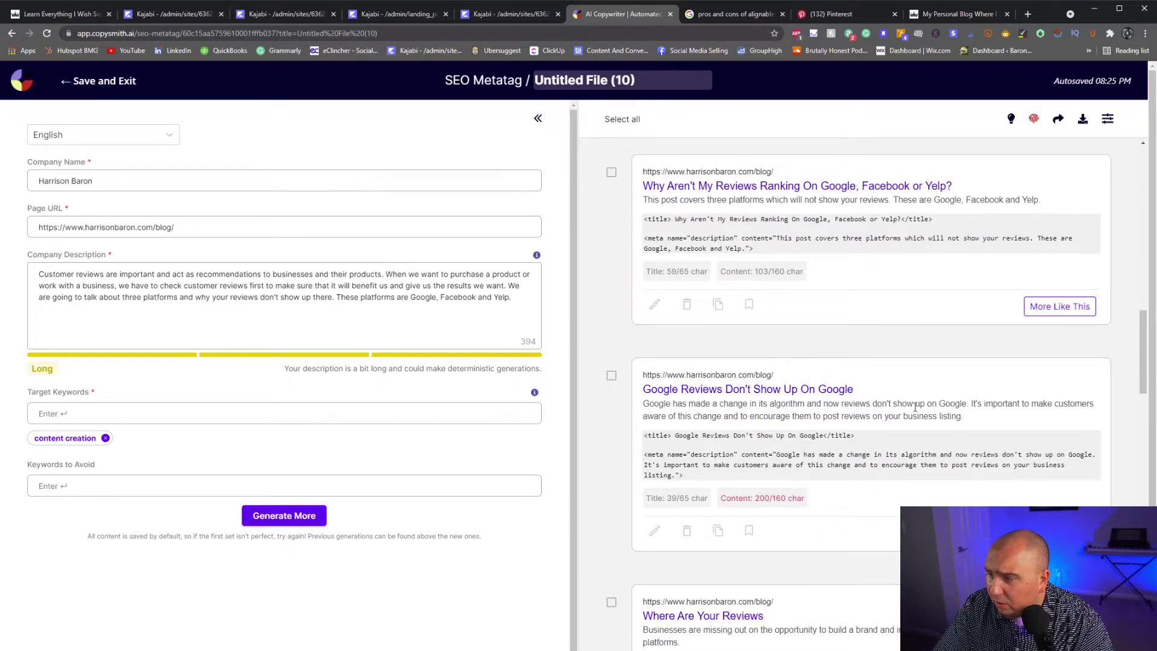
{"action": "left_click_drag", "start_coordinate": [982, 420], "coordinate": [627, 424]}
{"action": "key", "text": "ctrl+c"}
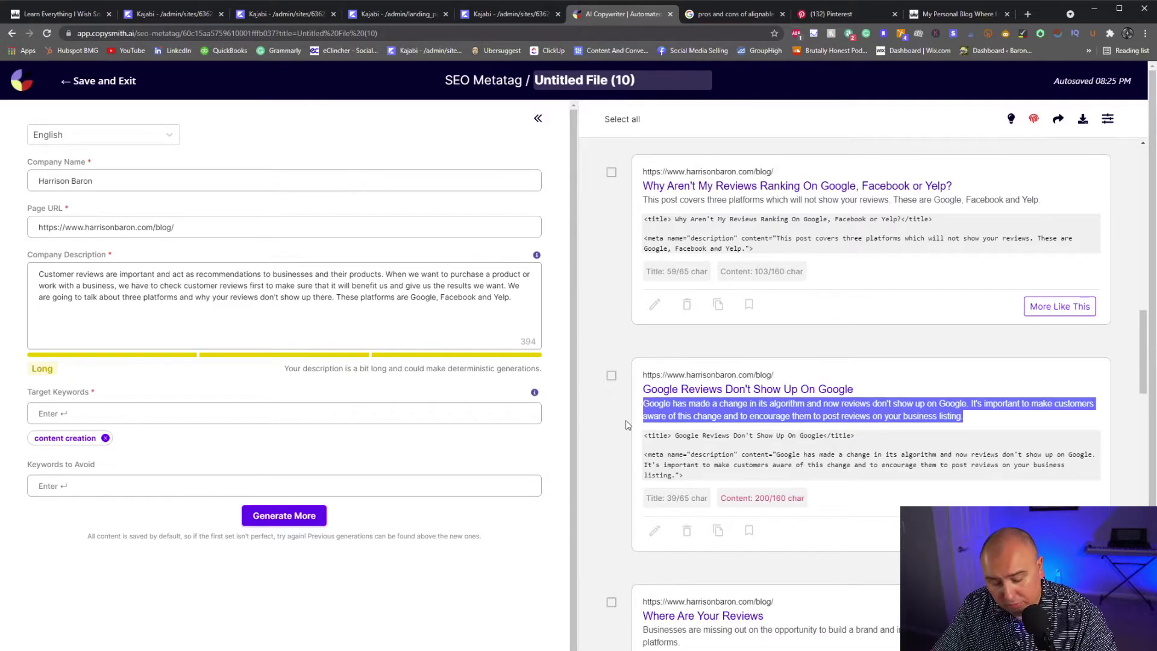
{"action": "key", "text": "ctrl+shift+Tab"}
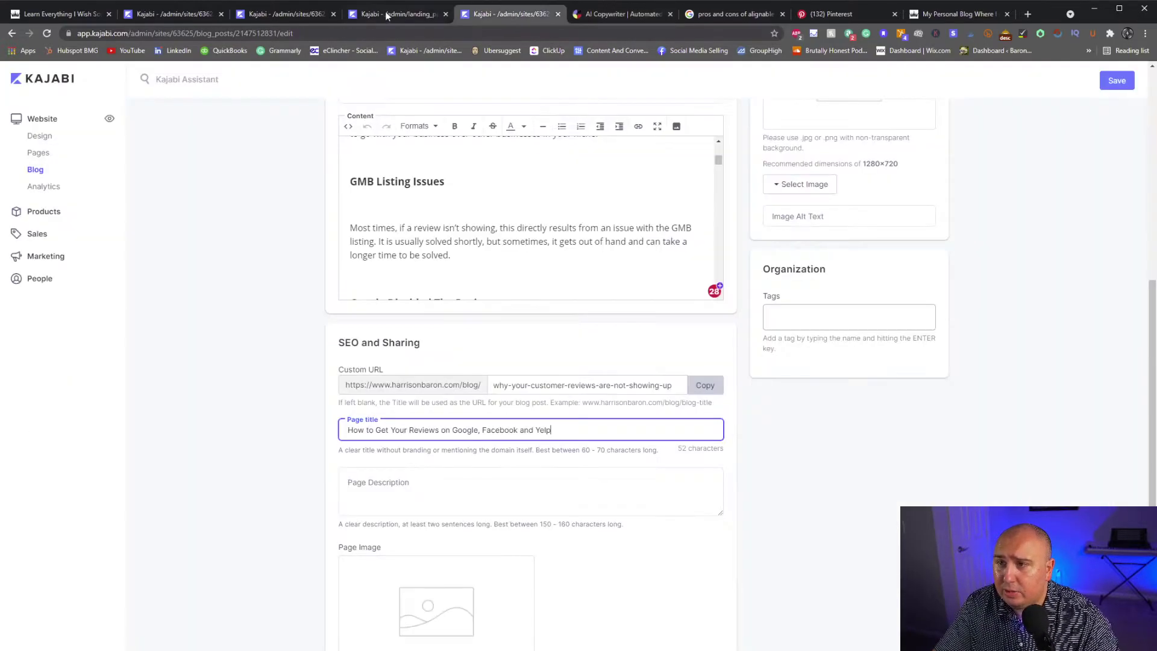
{"action": "left_click", "coordinate": [471, 502]}
{"action": "key", "text": "ctrl+v"}
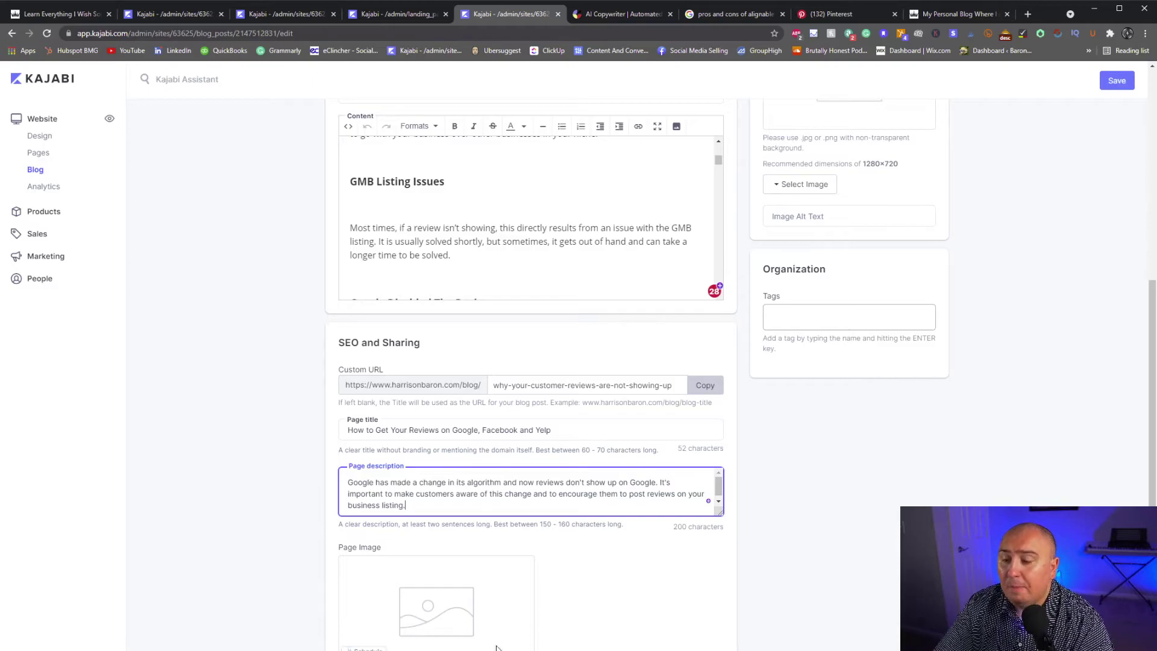
{"action": "scroll", "coordinate": [496, 630], "scroll_direction": "up", "scroll_amount": 5}
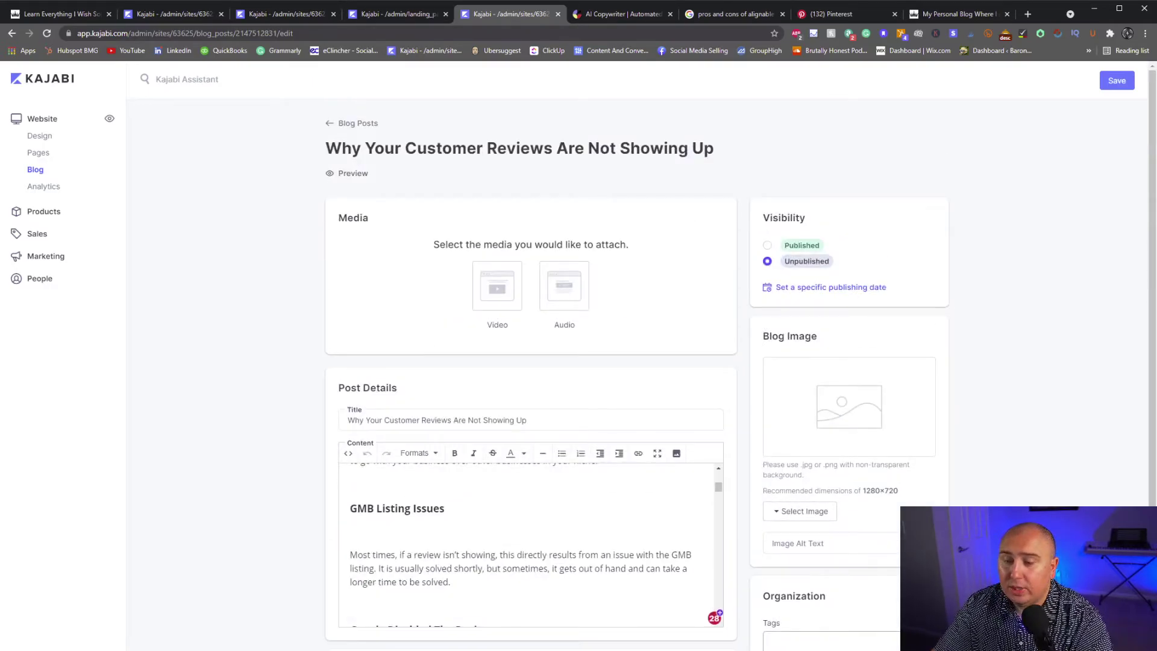
Save the Kajabi post's SEO changes and open Search Console's Performance report
{"action": "left_click", "coordinate": [1117, 80]}
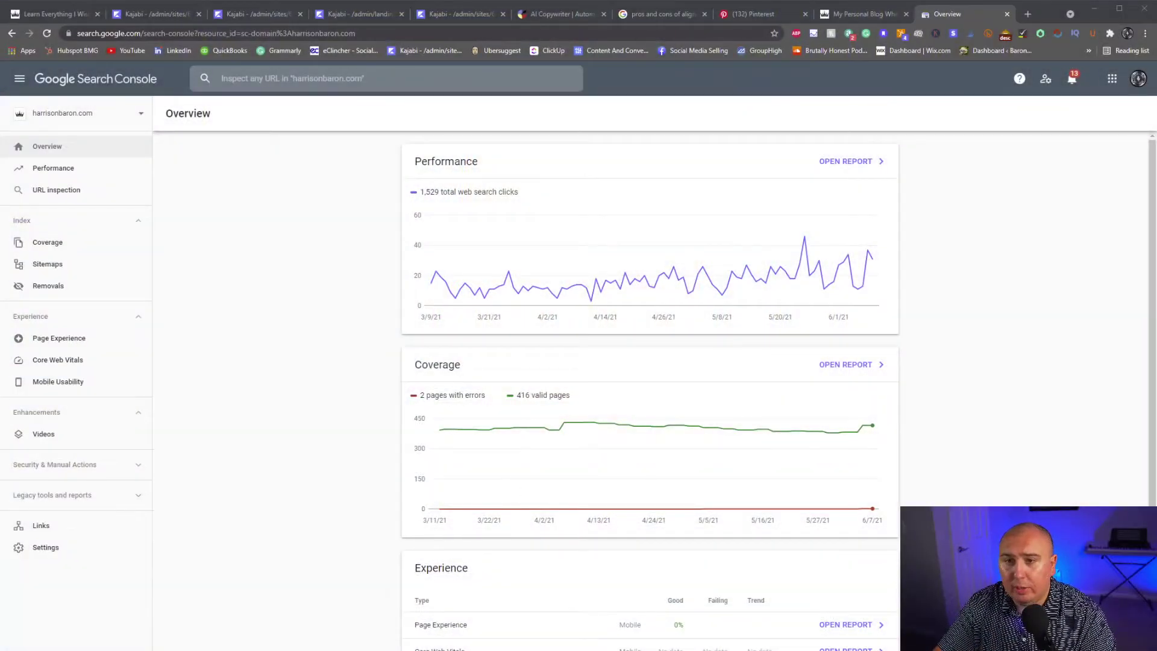
{"action": "left_click", "coordinate": [53, 168]}
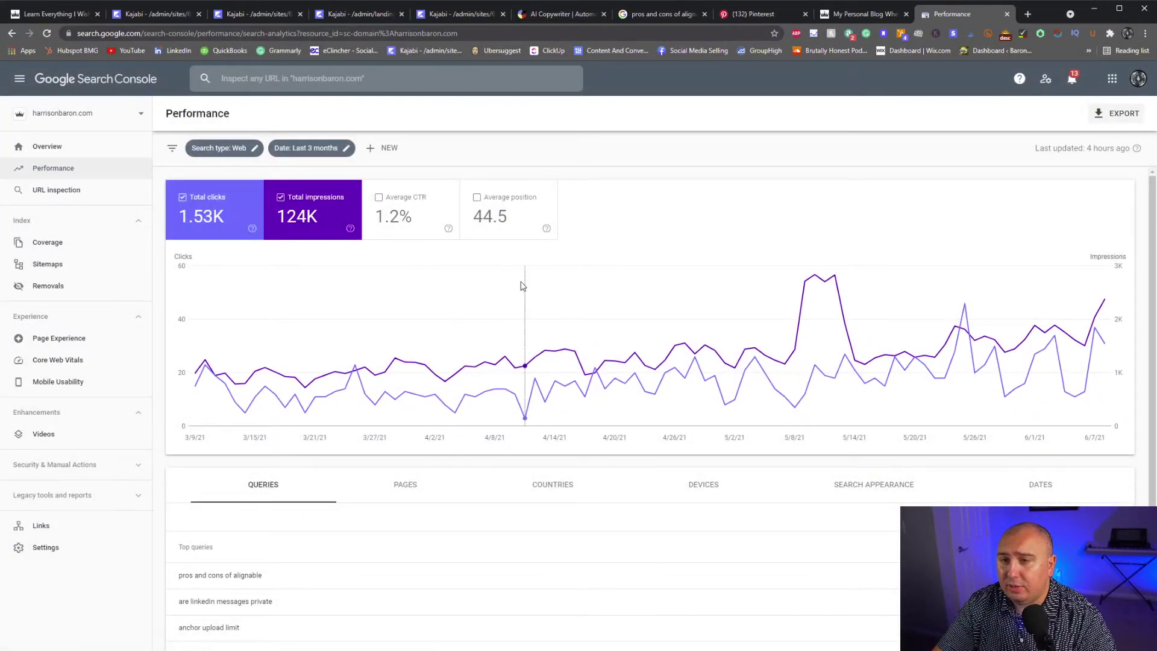
Set the Performance date range to the last 6 months and toggle the clicks chart off and on
{"action": "left_click", "coordinate": [276, 150]}
{"action": "left_click", "coordinate": [473, 426]}
{"action": "left_click", "coordinate": [691, 573]}
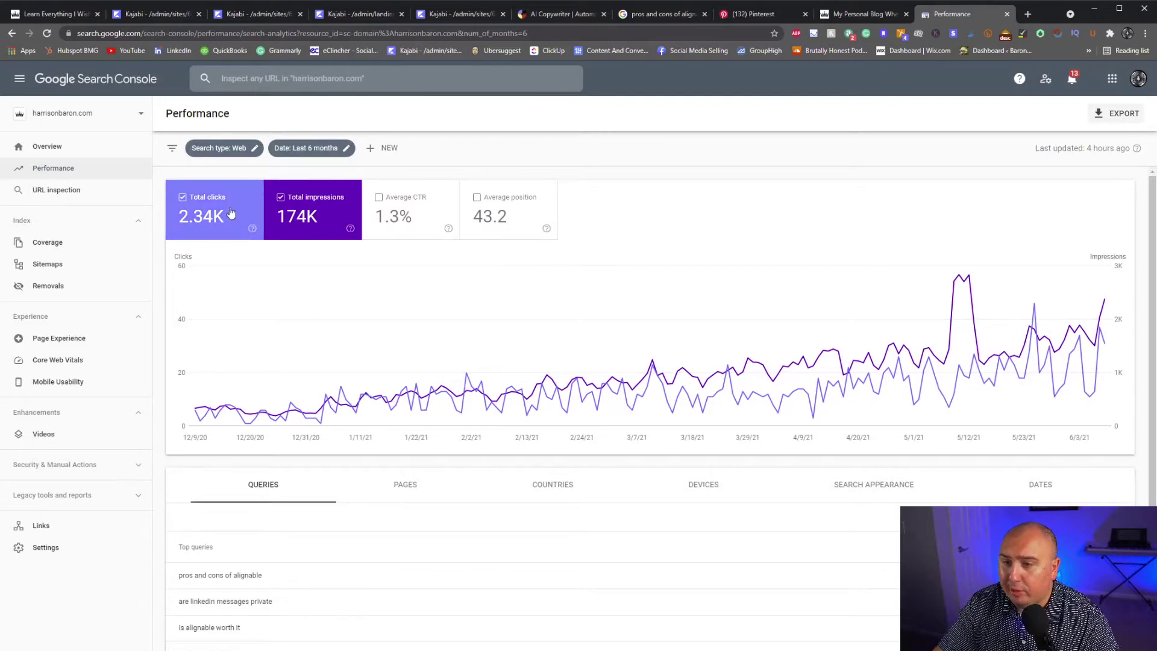
{"action": "left_click", "coordinate": [219, 212]}
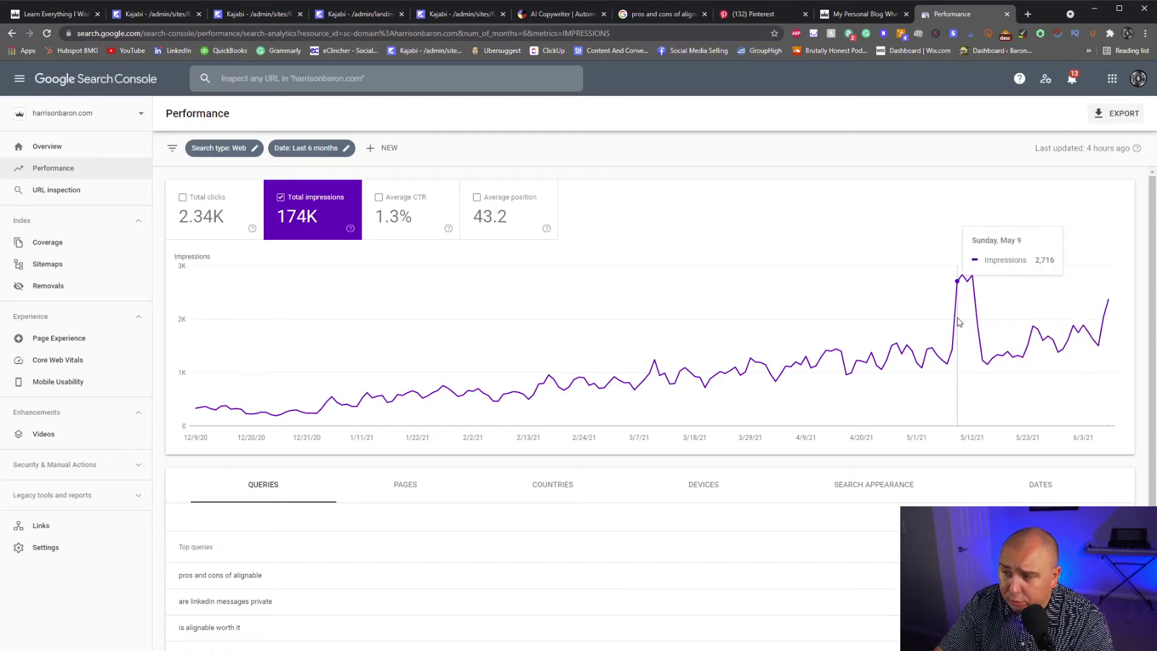
{"action": "left_click", "coordinate": [188, 212]}
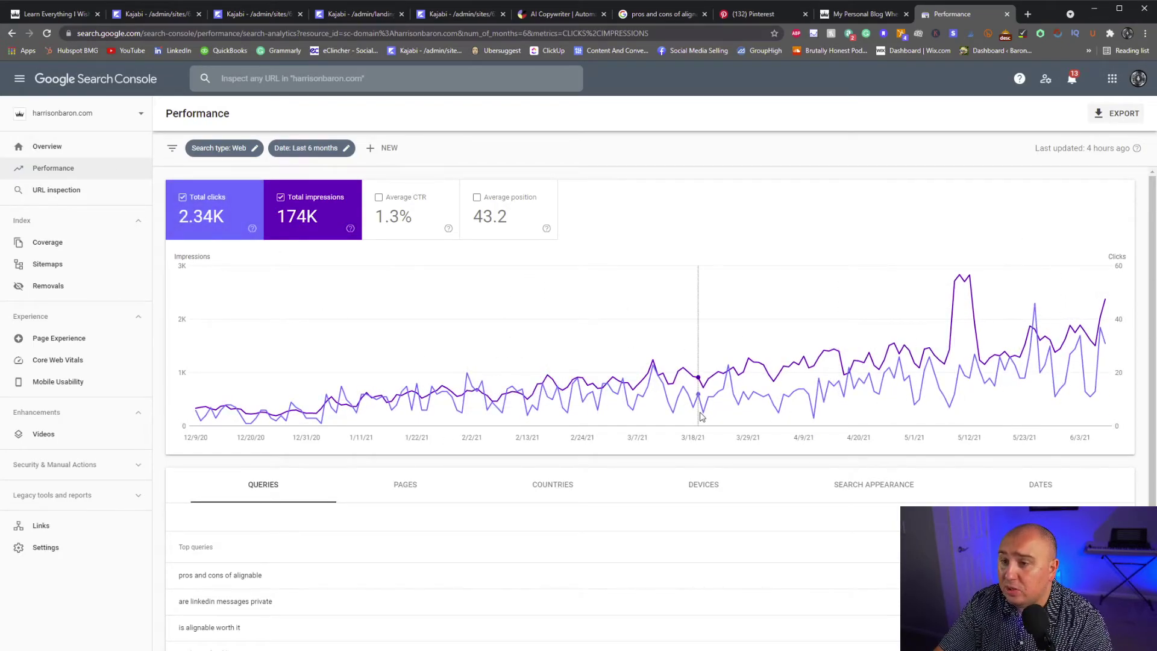
{"action": "mouse_move", "coordinate": [676, 402]}
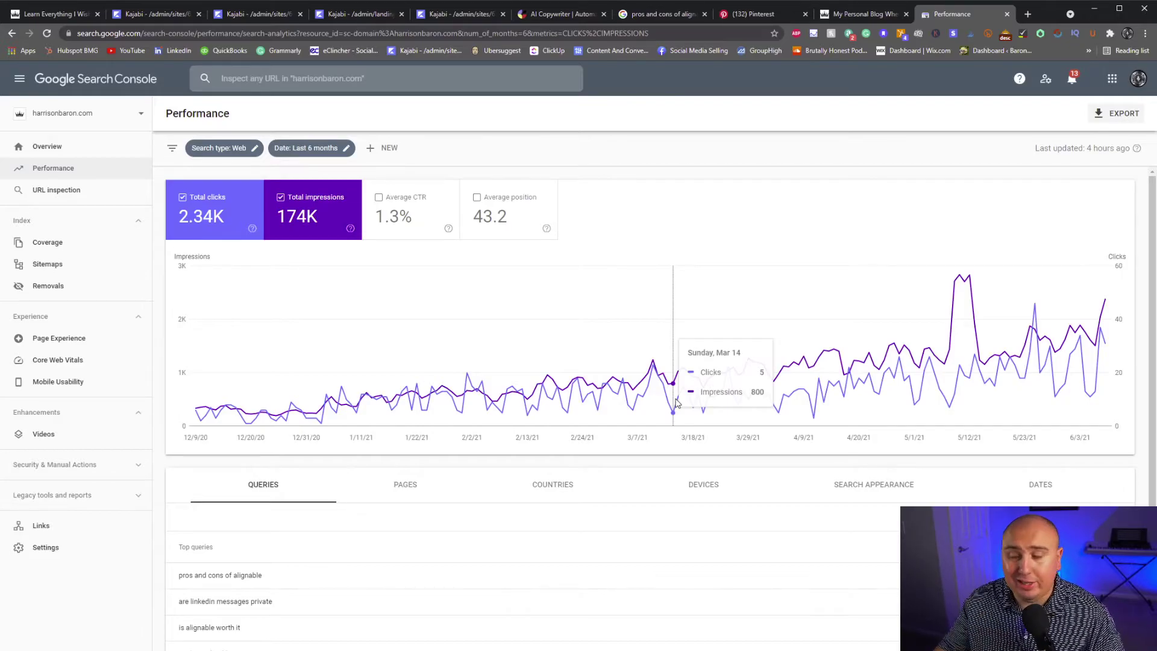
Switch the range to the last 12 months and chart impressions only, 192K
{"action": "left_click", "coordinate": [306, 148]}
{"action": "left_click", "coordinate": [504, 447]}
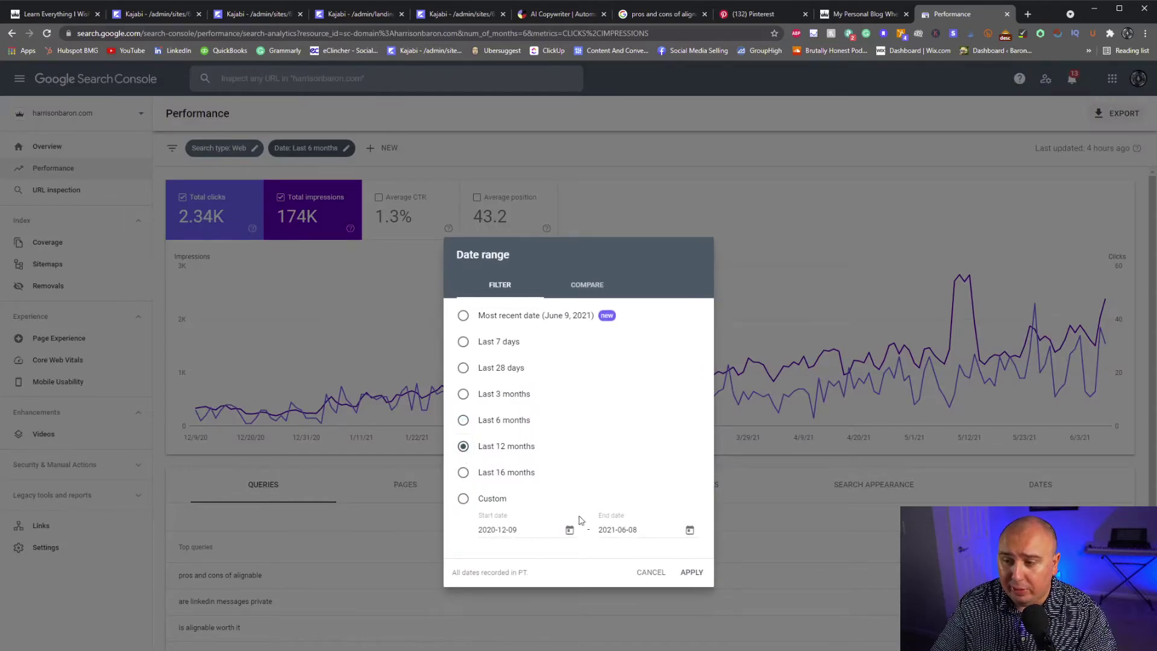
{"action": "left_click", "coordinate": [692, 572]}
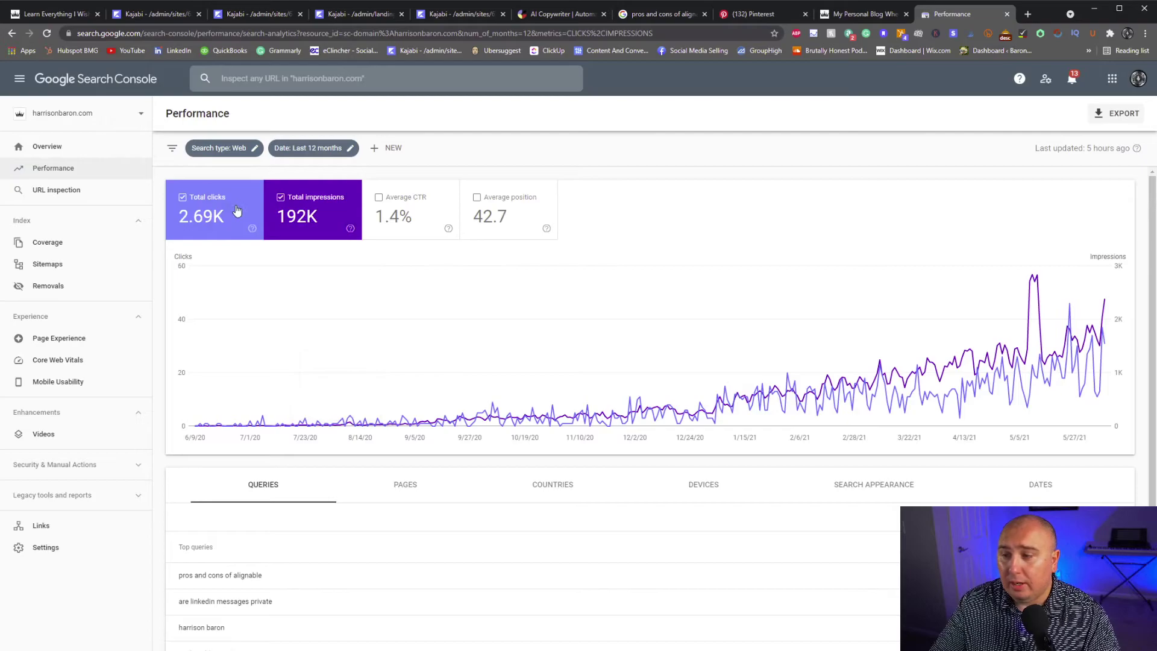
{"action": "left_click", "coordinate": [237, 210]}
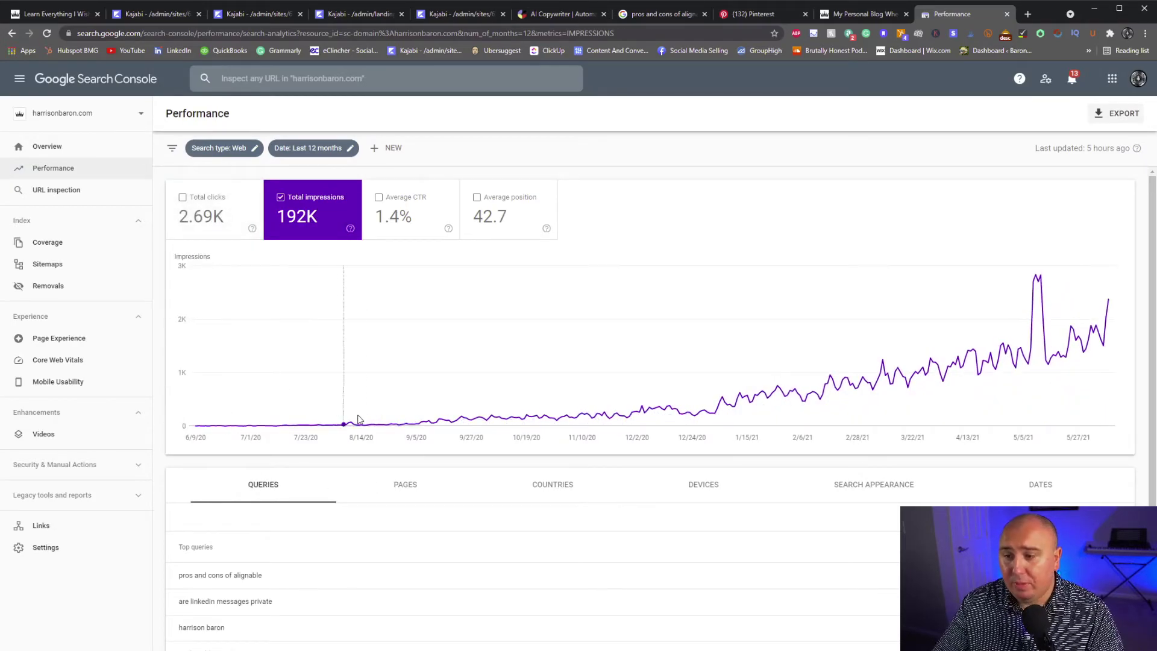
{"action": "mouse_move", "coordinate": [407, 417]}
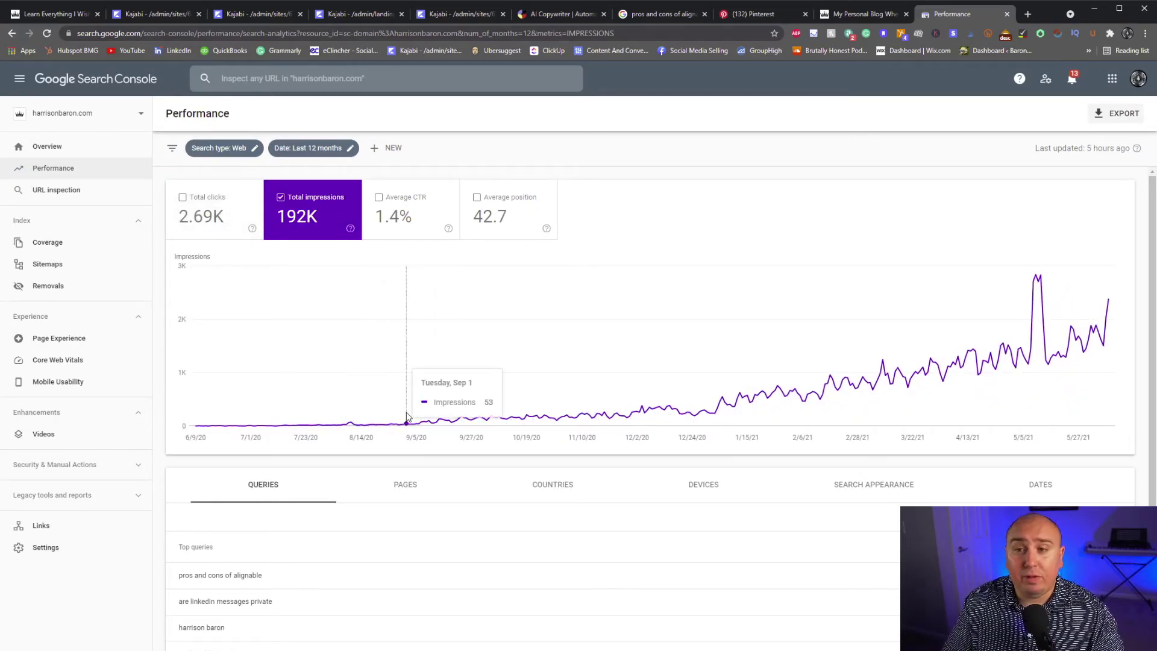